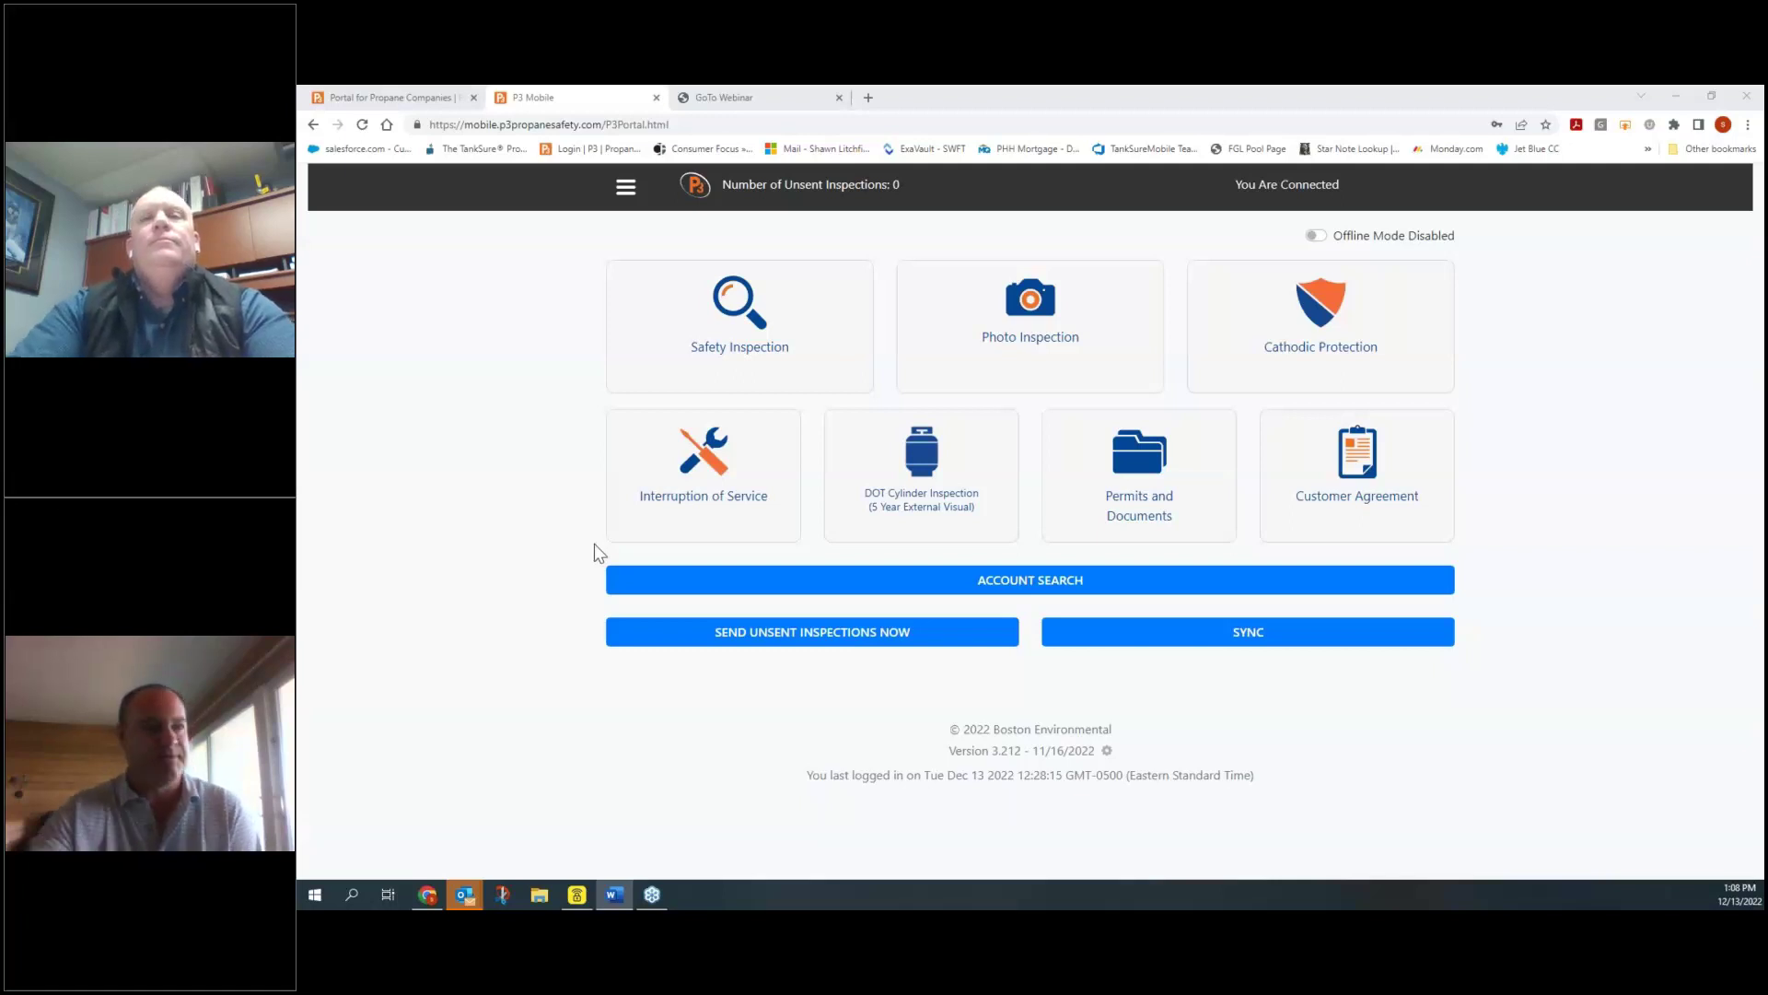
Step: Start a new interruption of service for the customer's account at its main house location
left_click(718, 478)
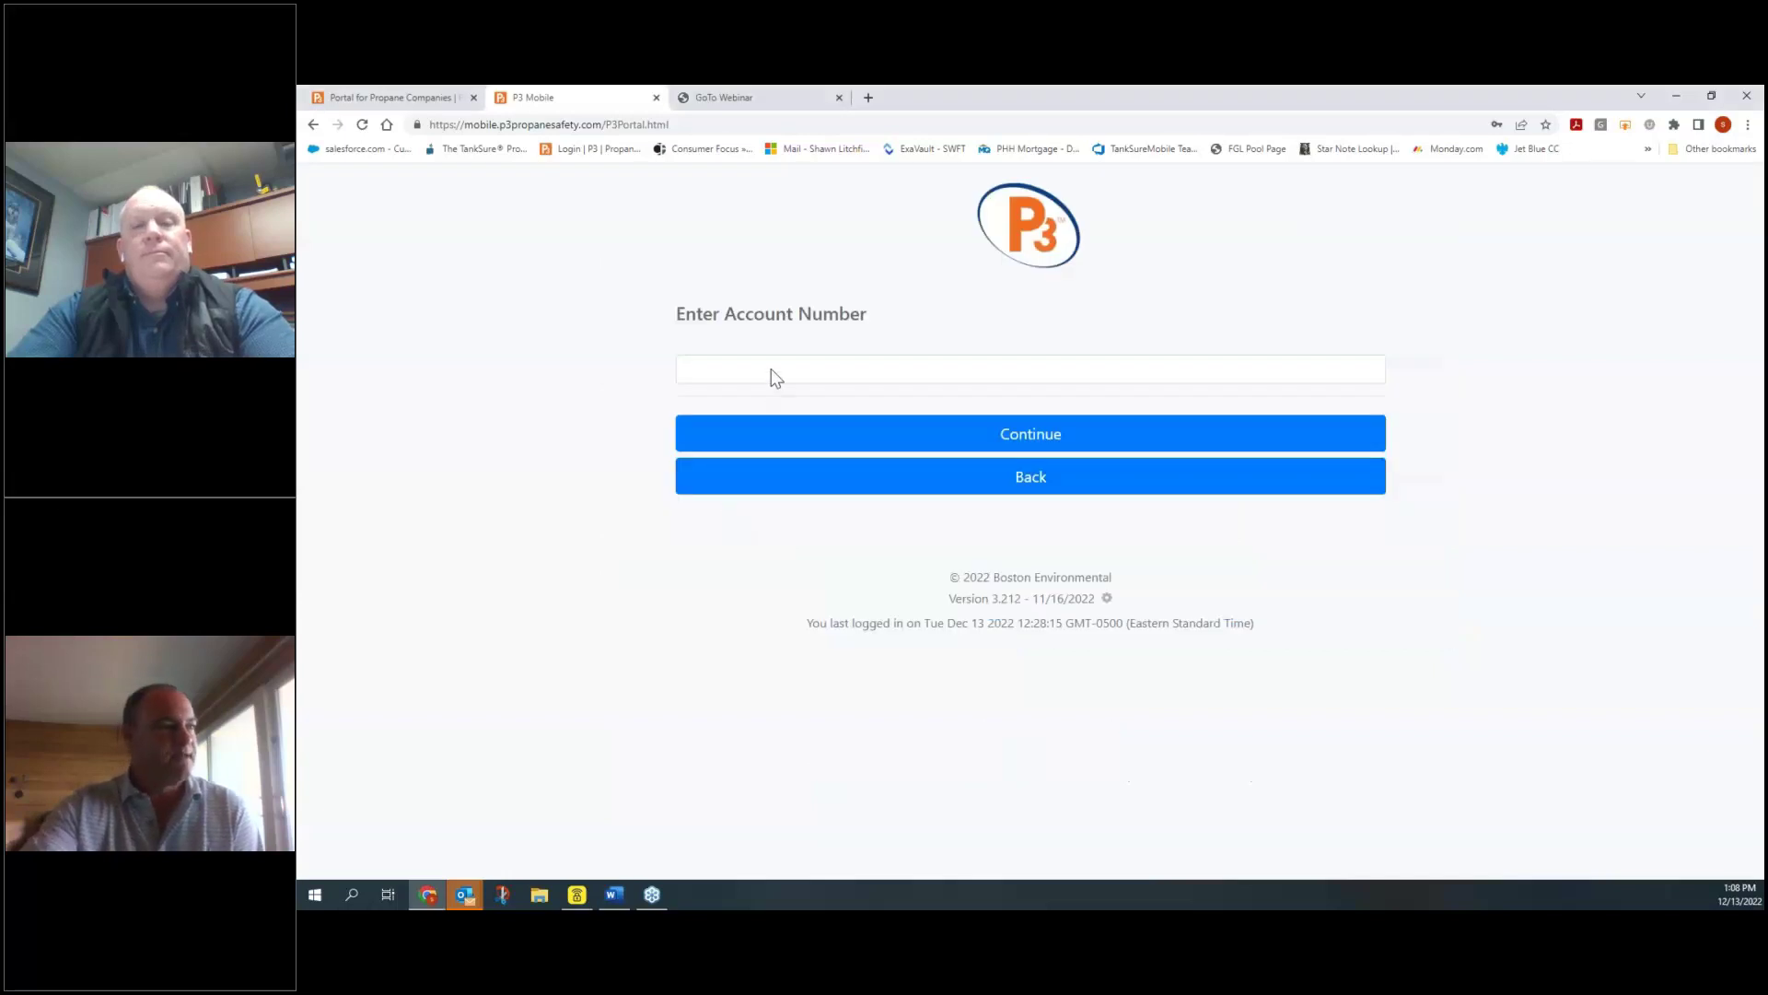
left_click(772, 369)
type("505")
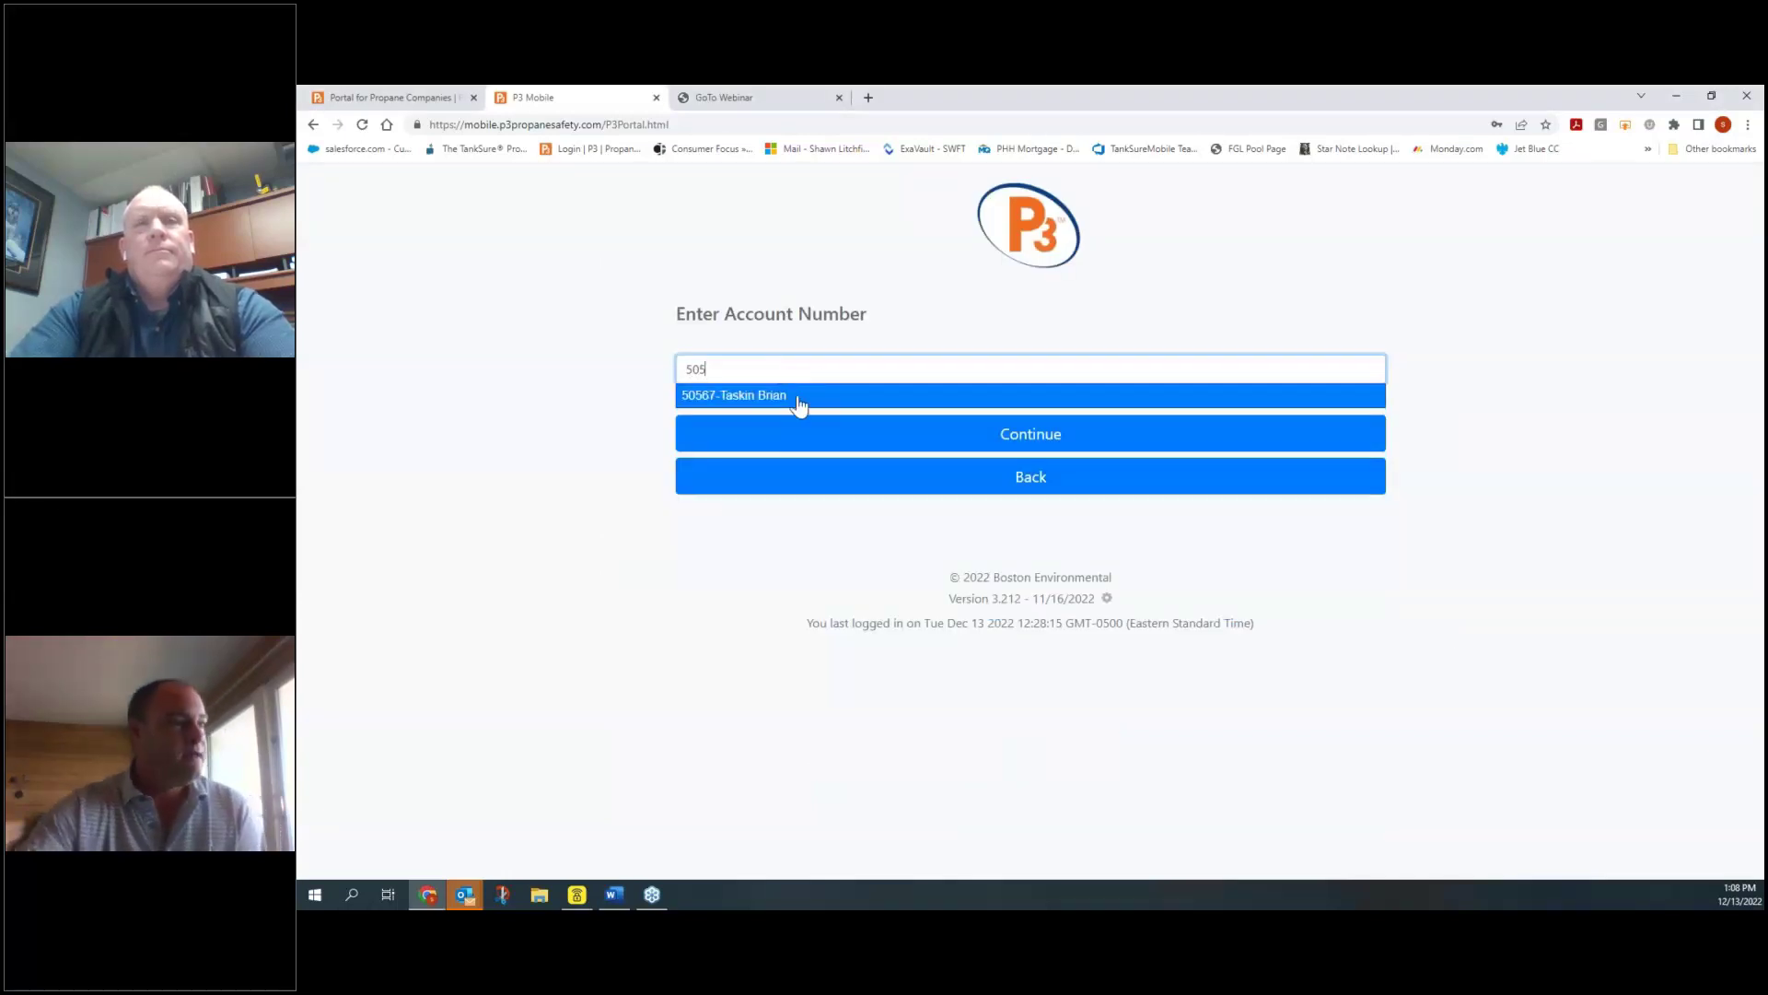
left_click(798, 398)
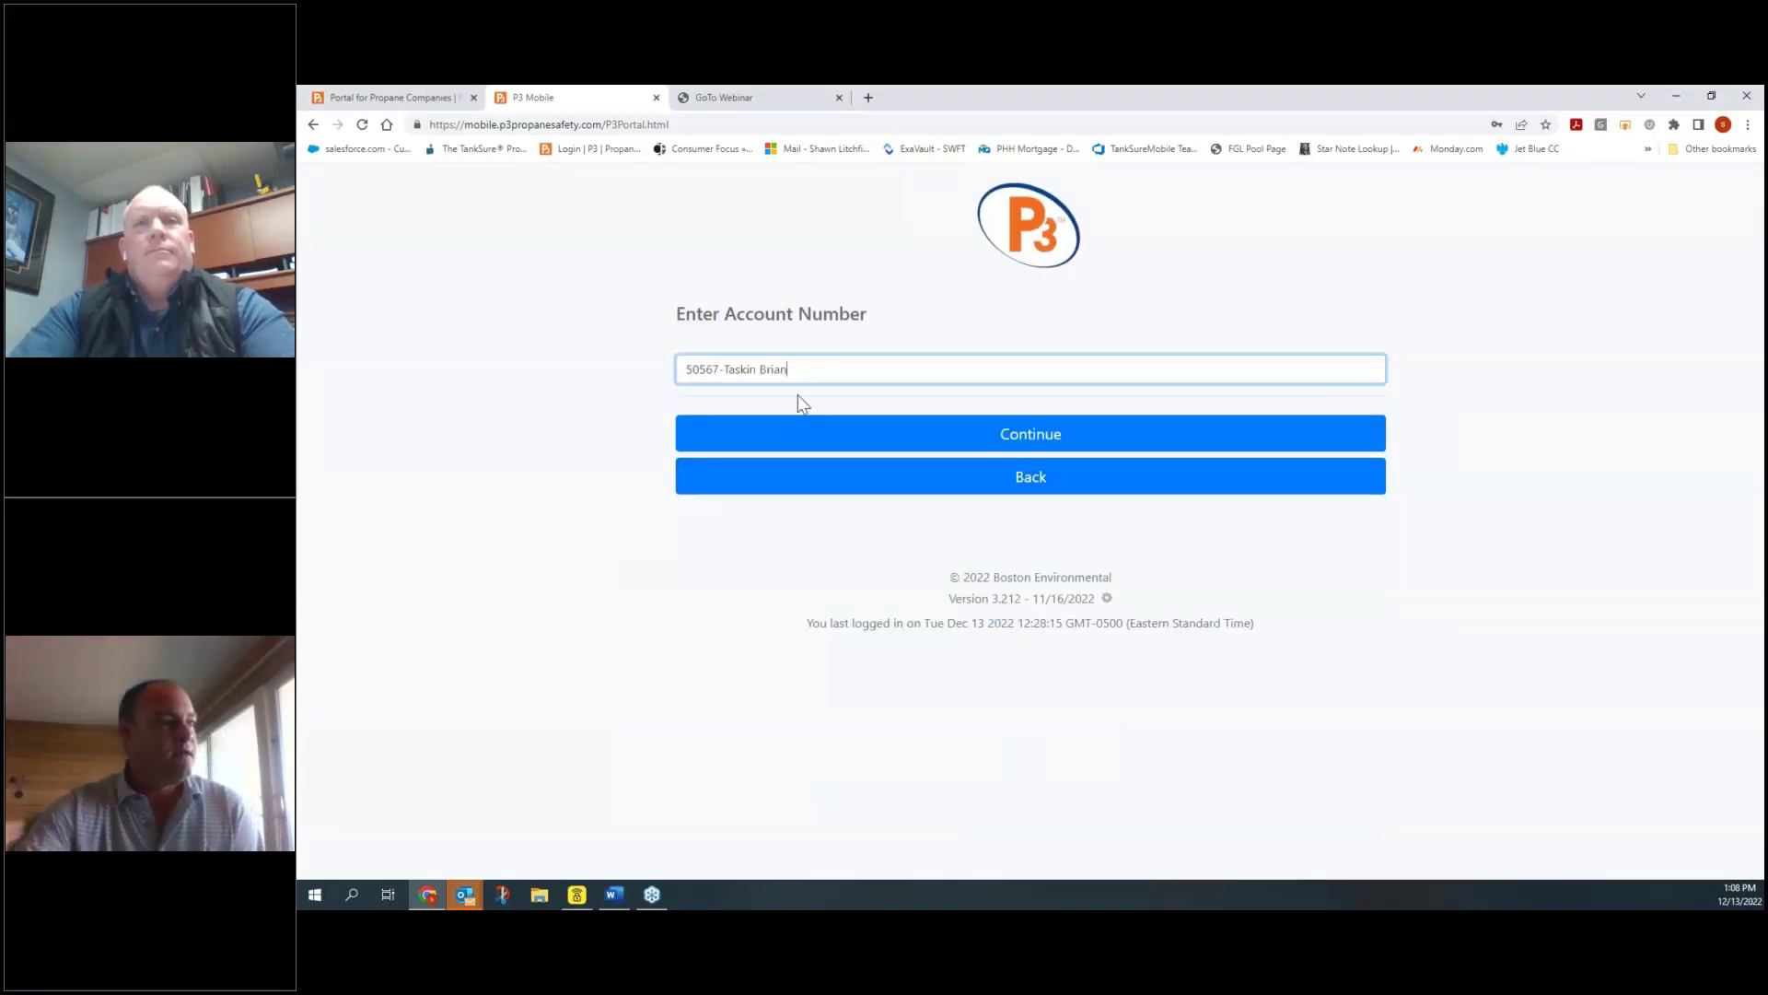
left_click(977, 444)
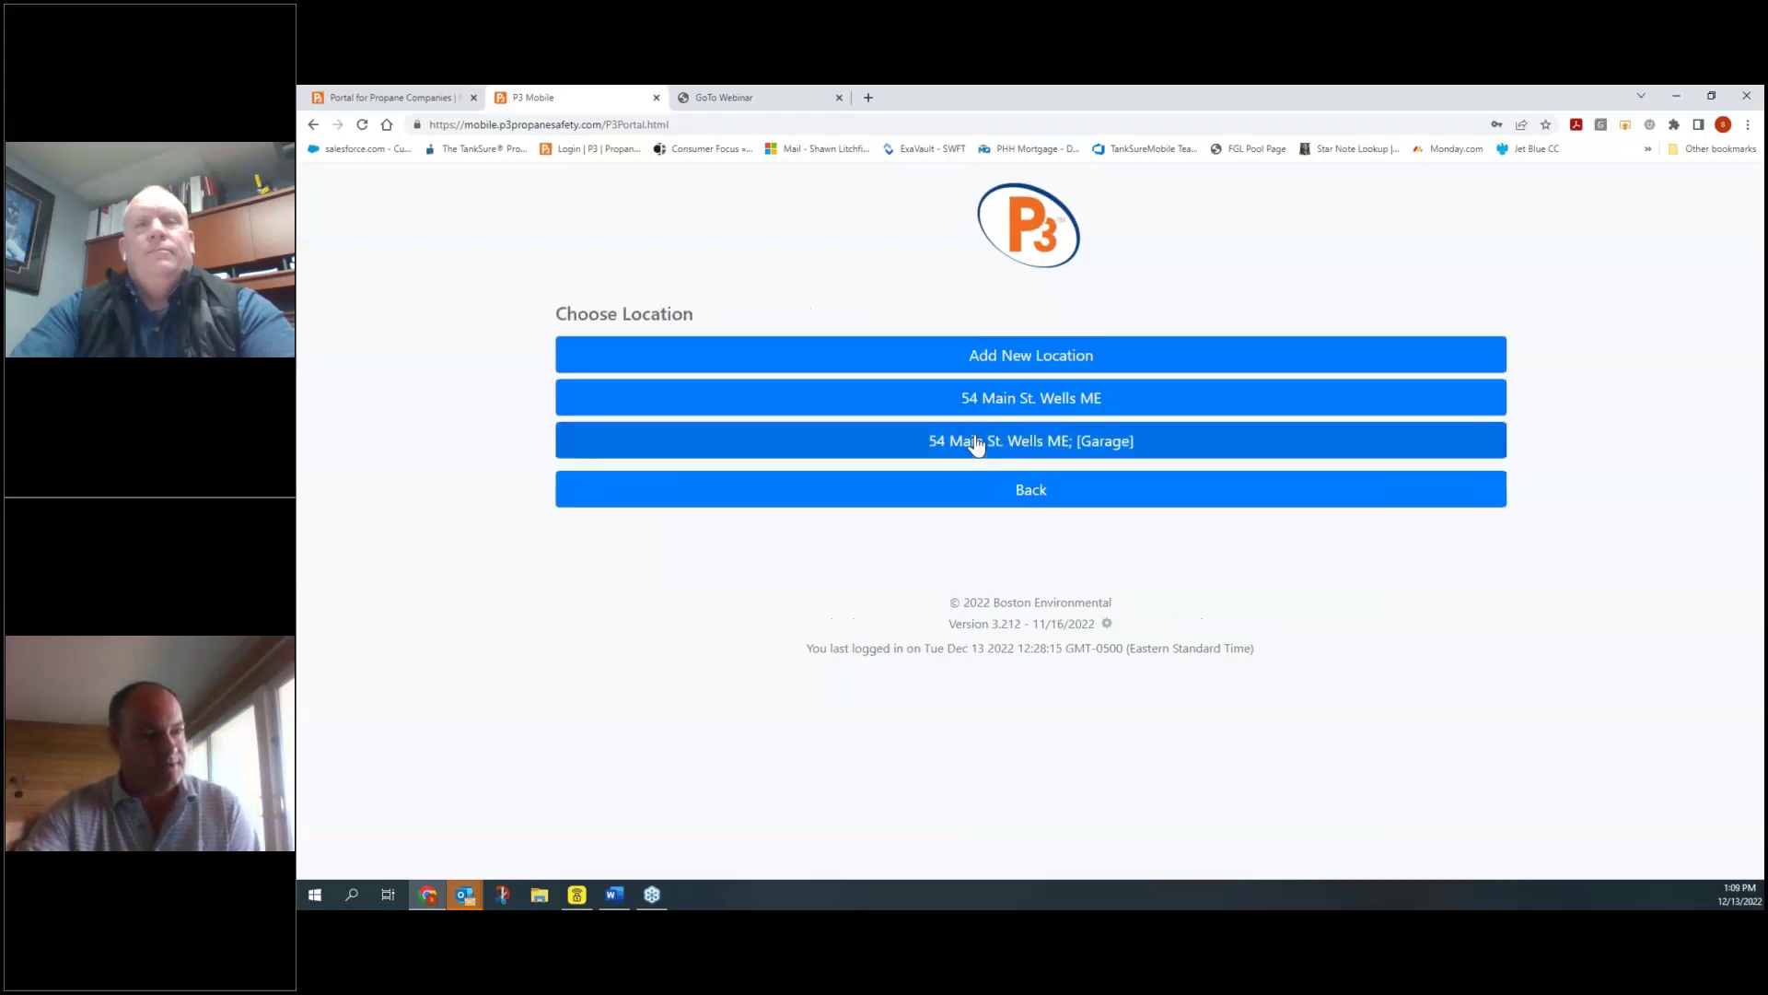
left_click(1074, 410)
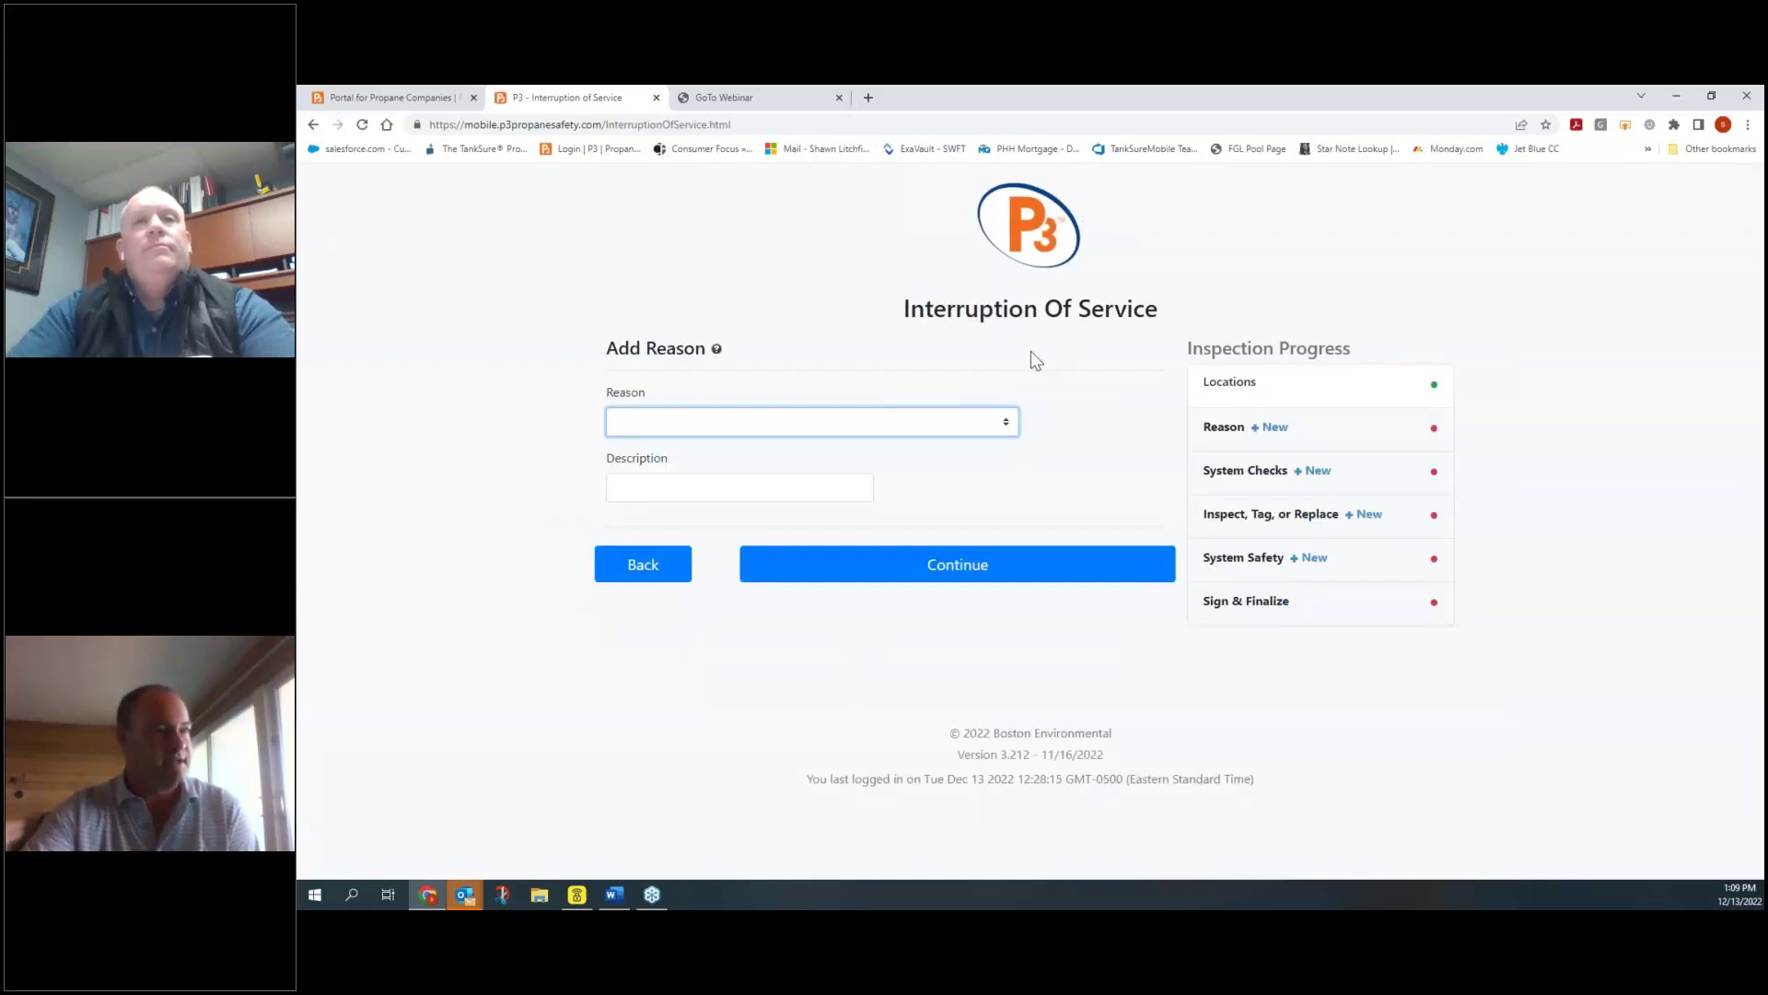
Step: Review the reason guidance and set the interruption reason to Out of Gas
left_click(717, 351)
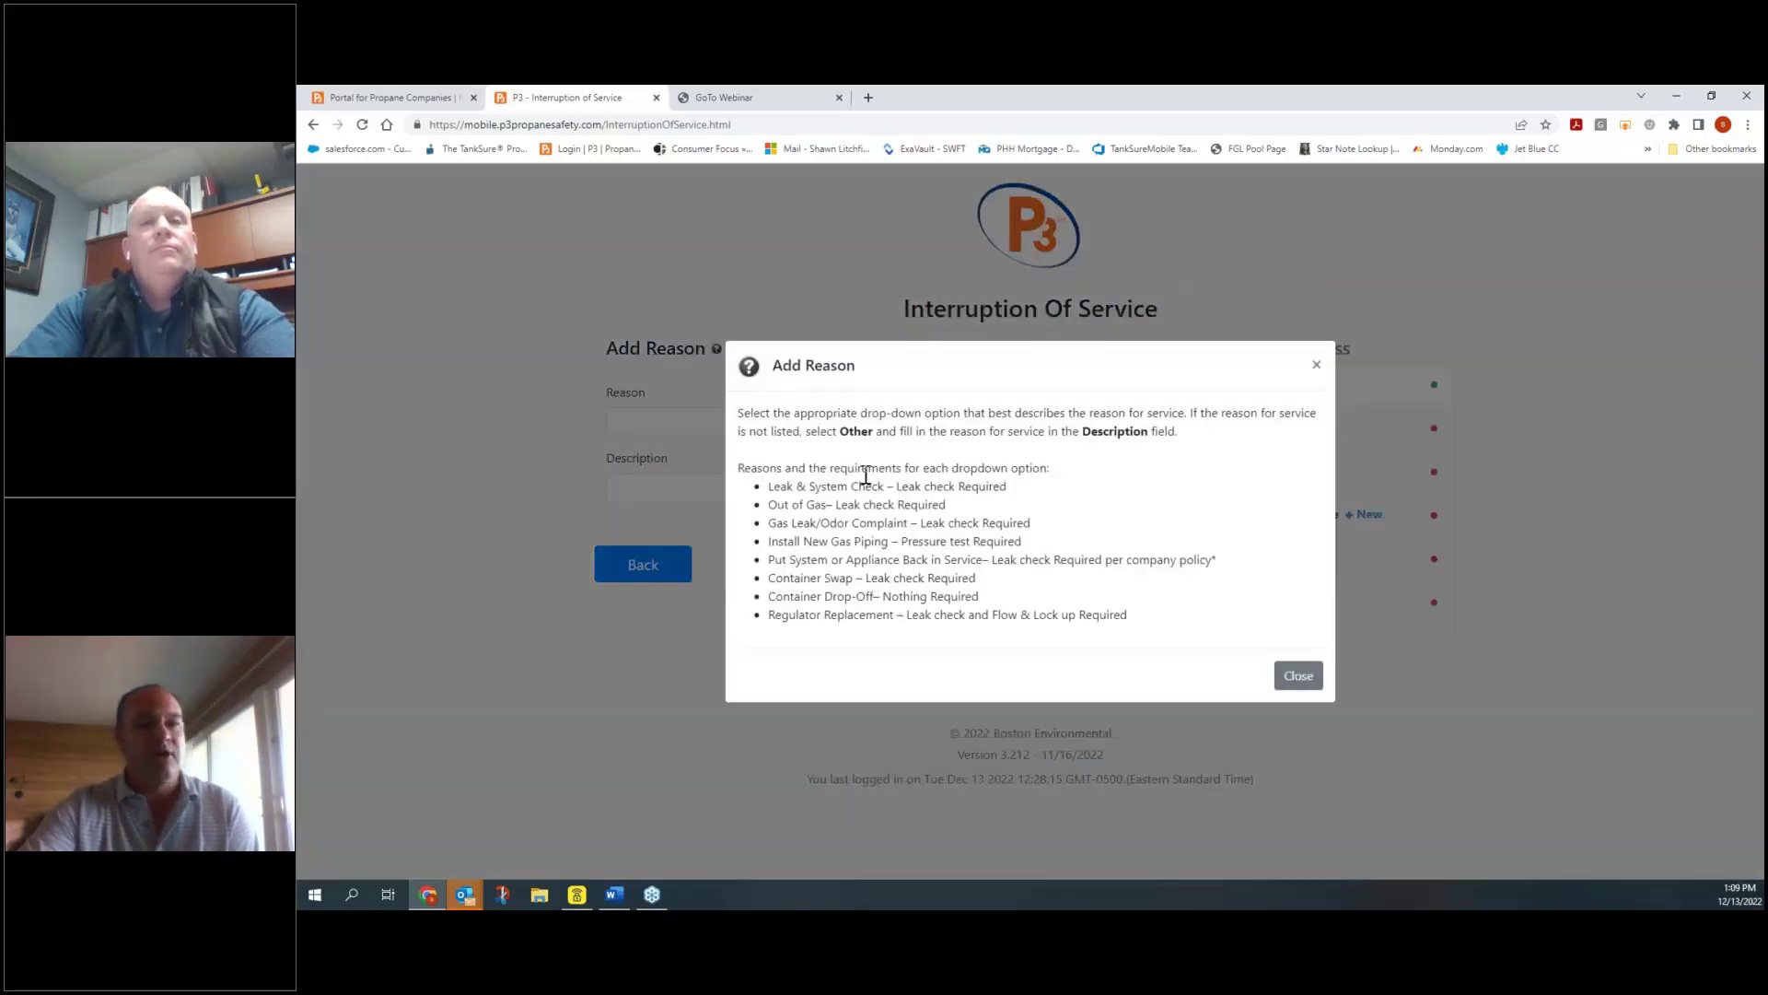
left_click(1296, 675)
left_click(790, 431)
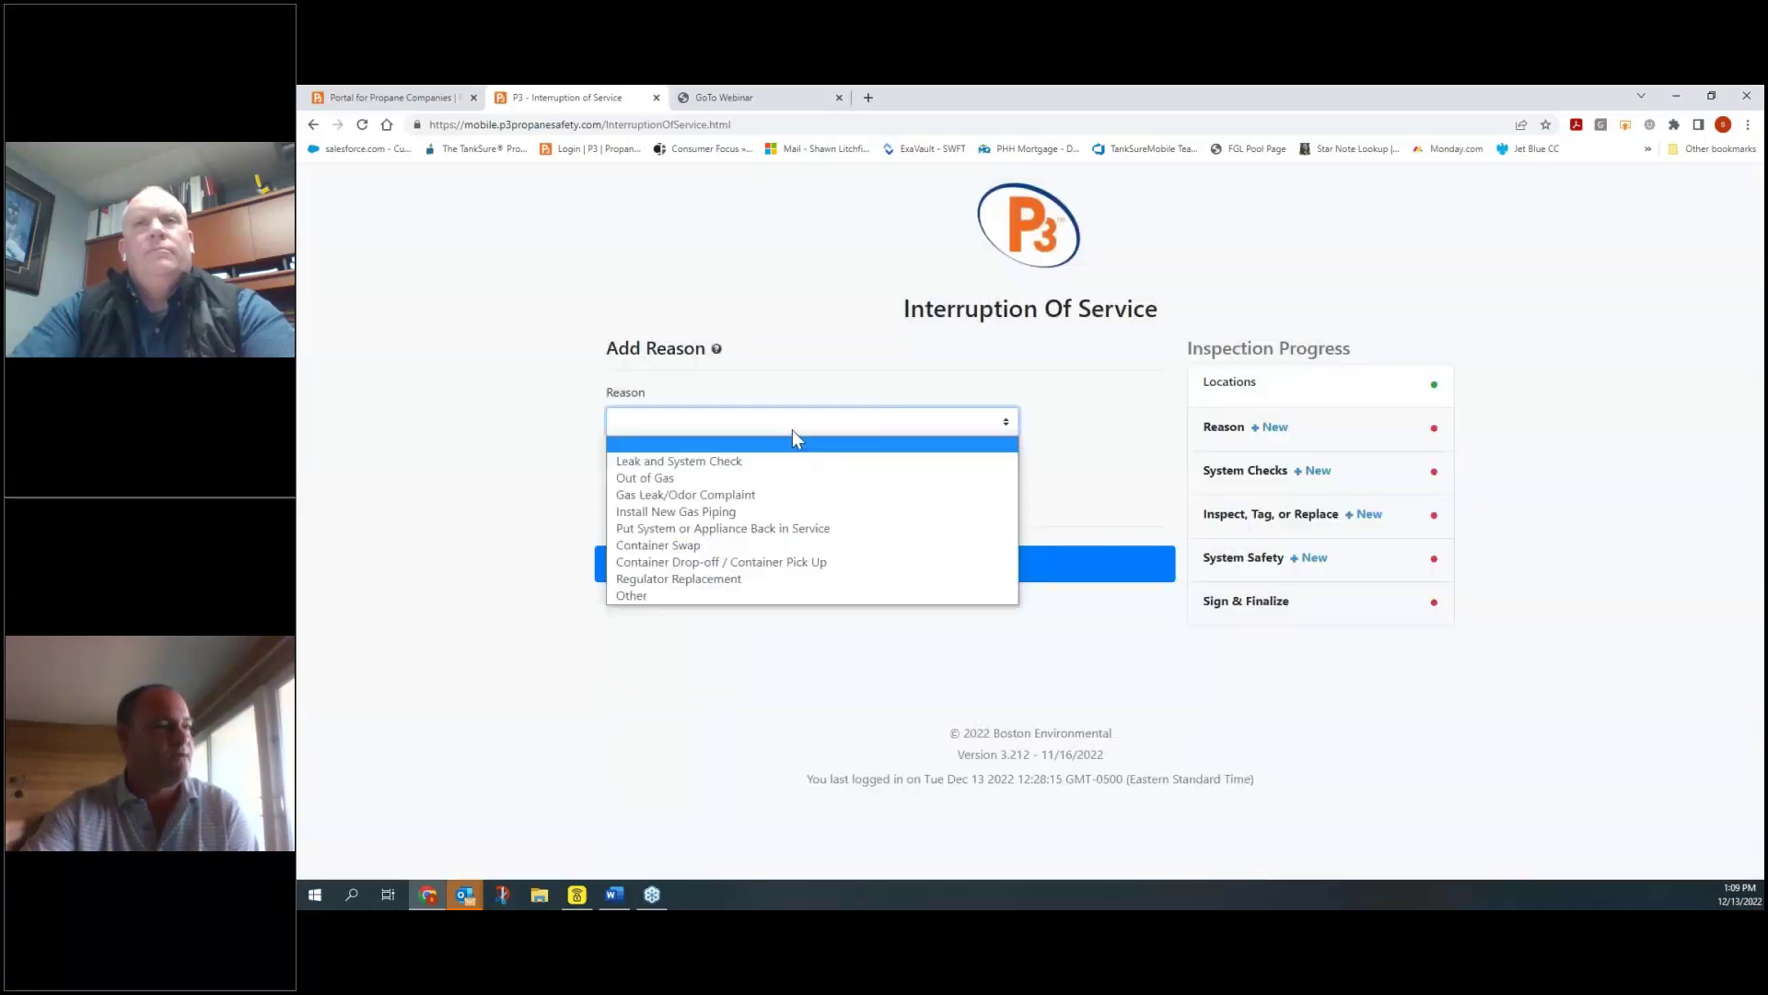
left_click(786, 479)
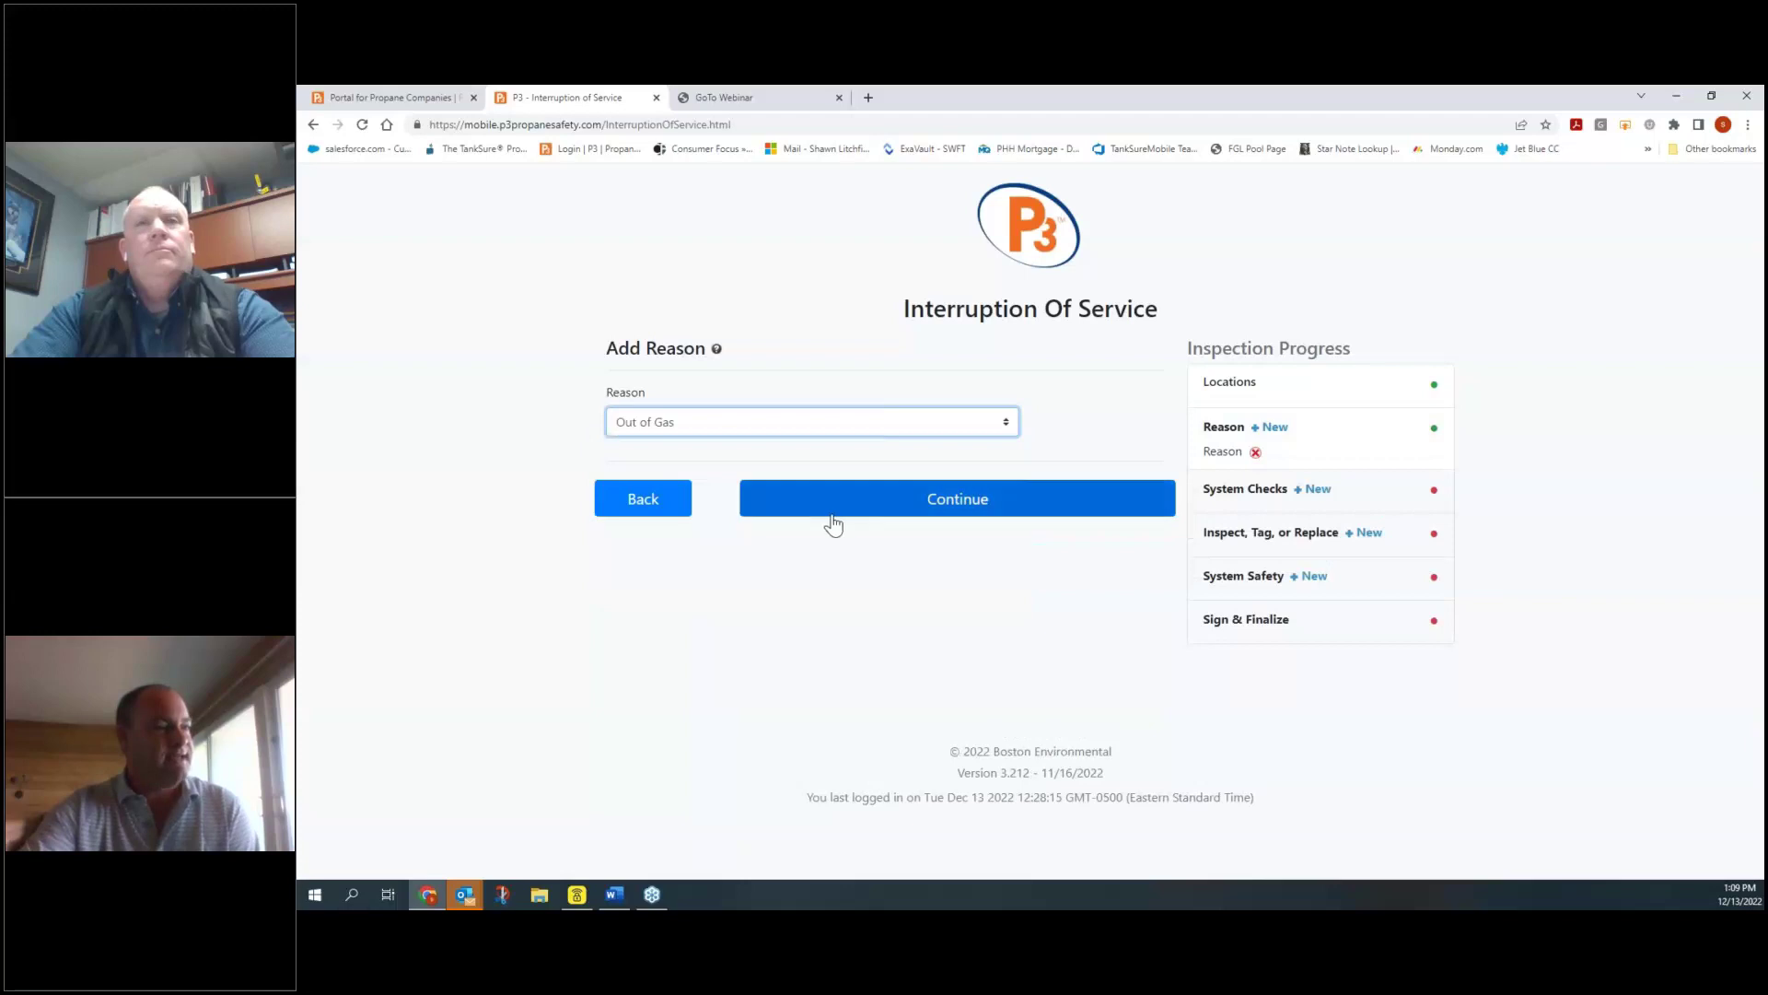
Step: Set the leak check stage to Integral with a 90 PSI initial pressure
left_click(875, 509)
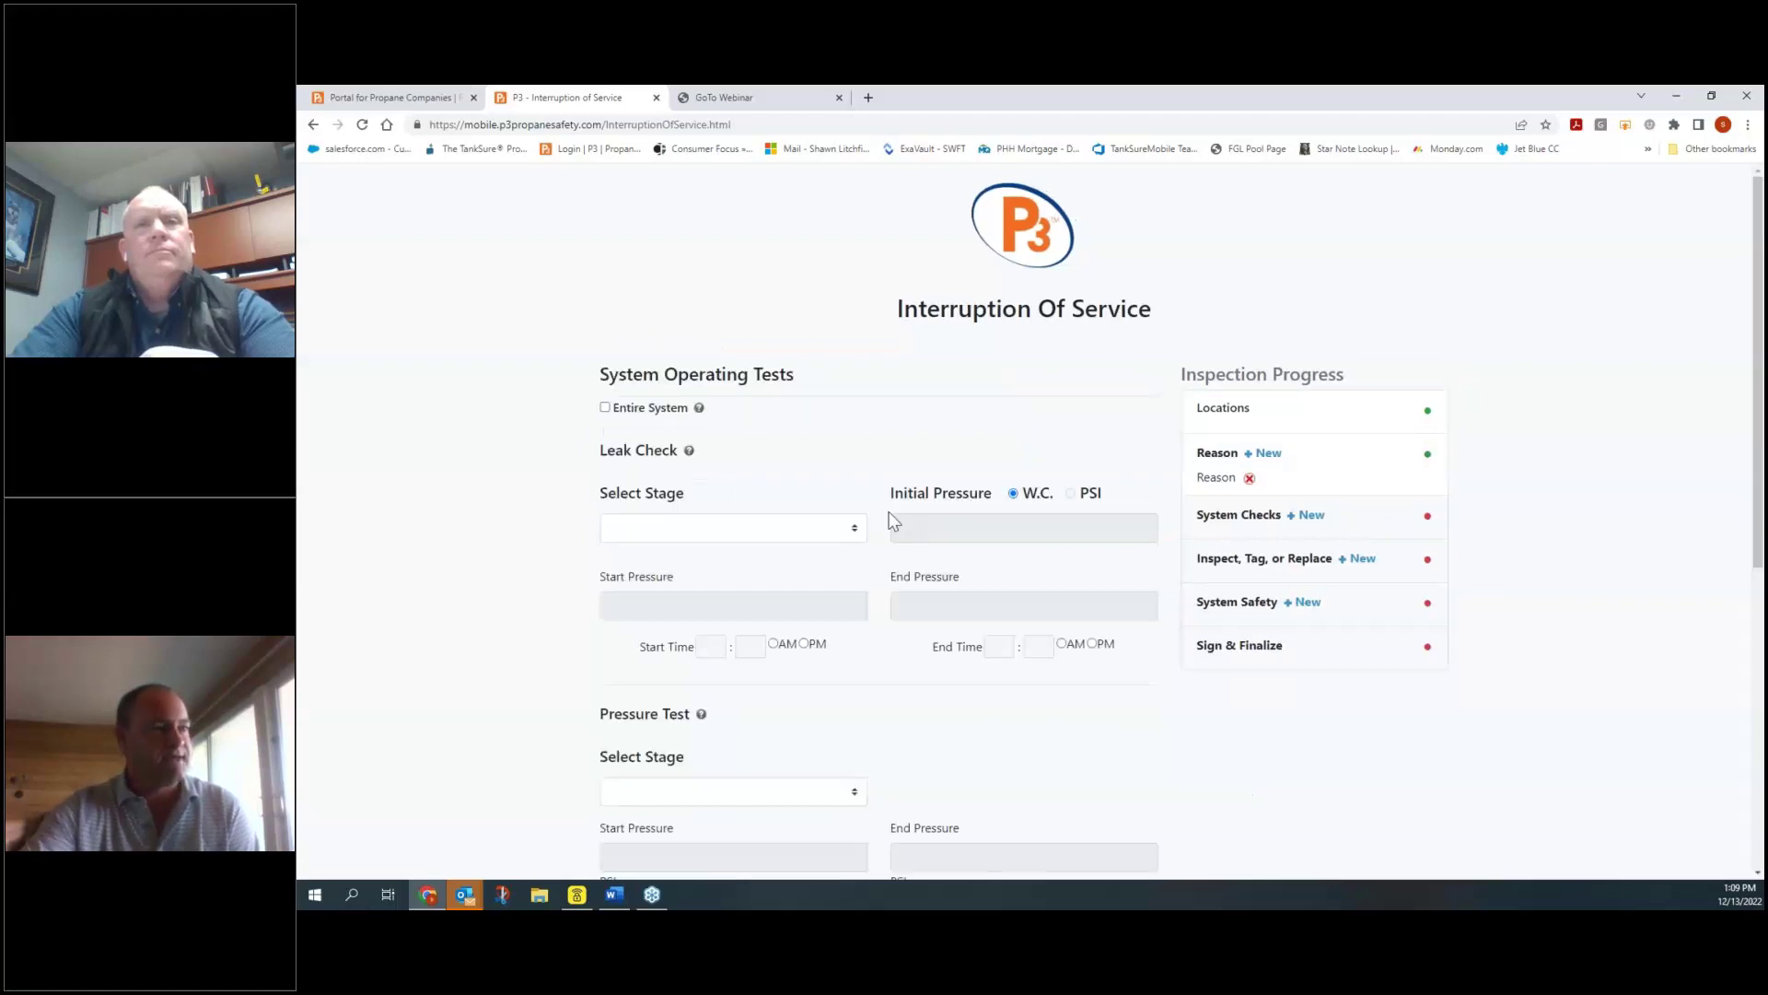
left_click(856, 530)
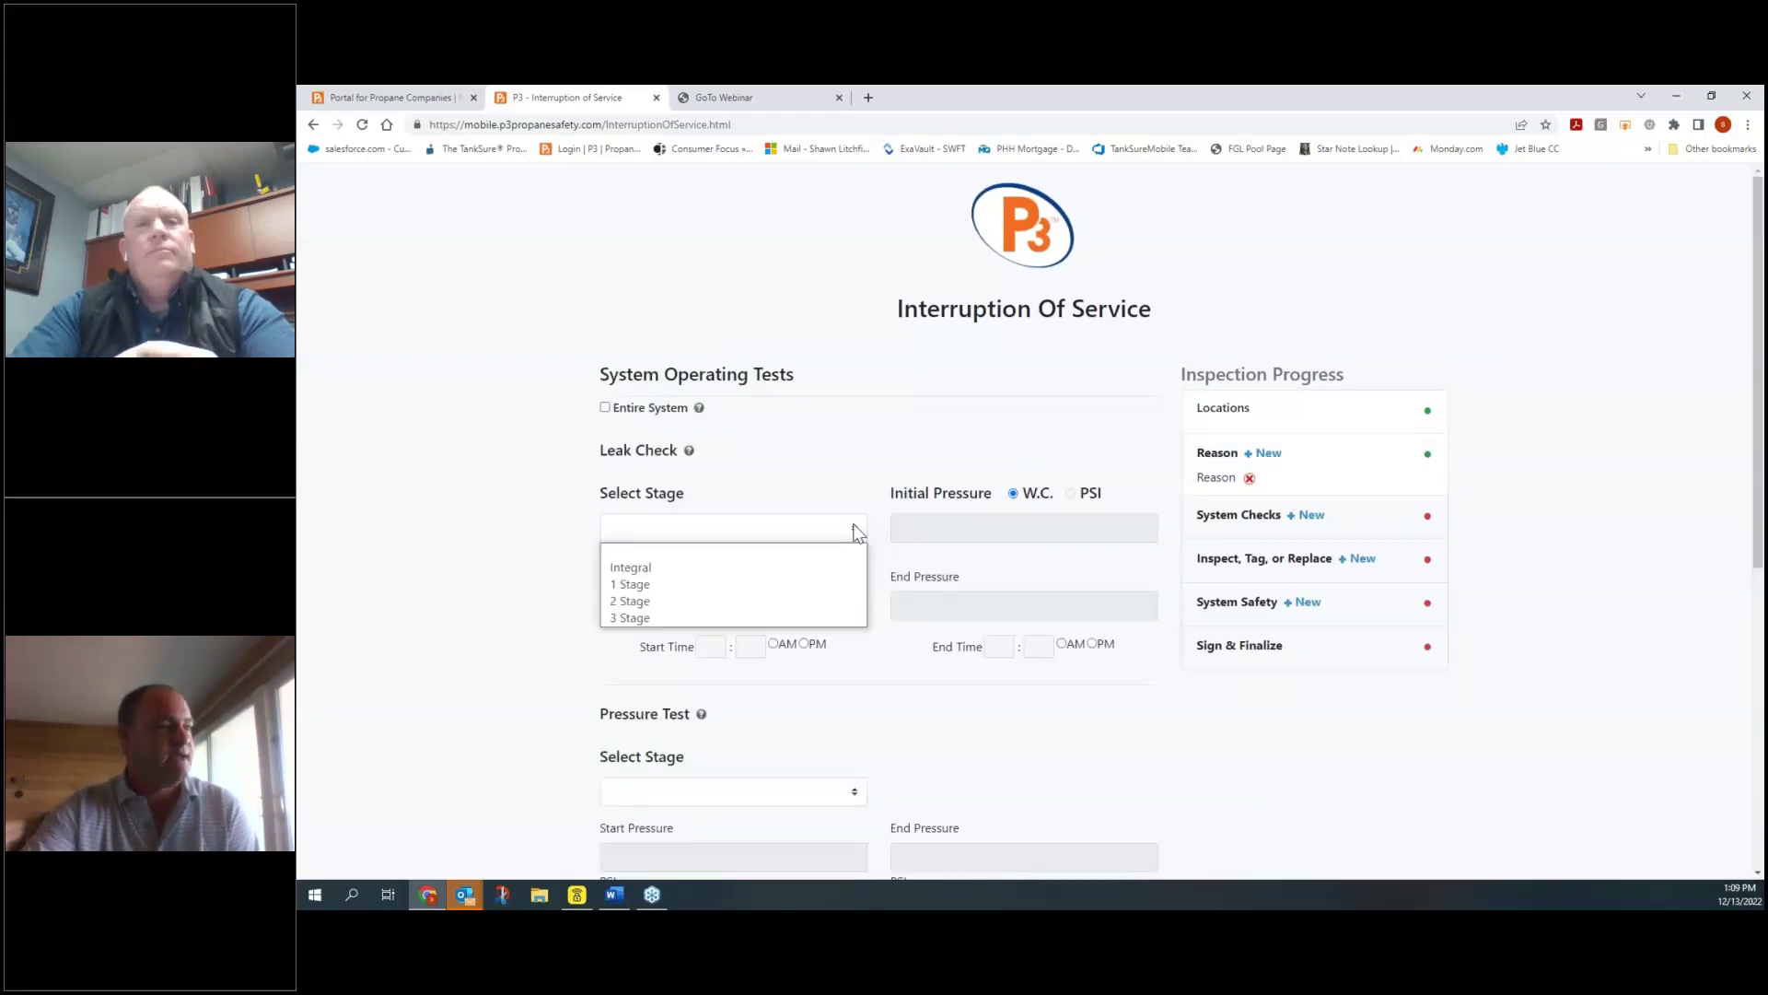
left_click(777, 569)
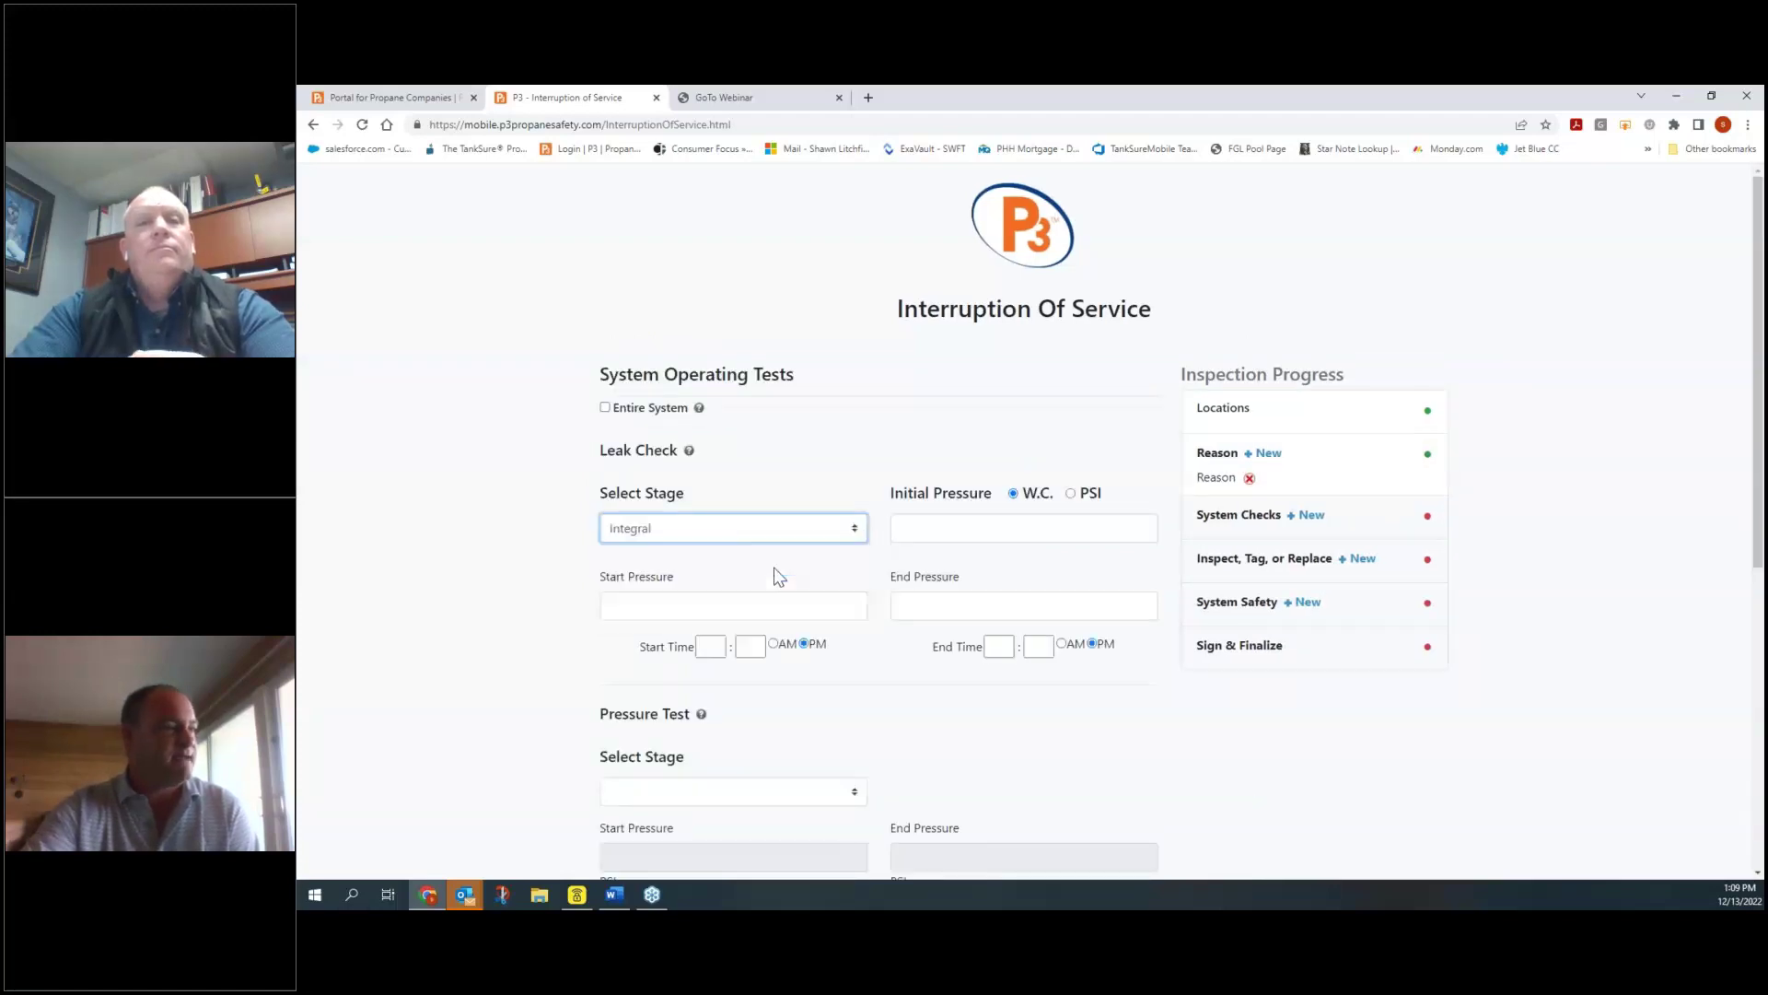
left_click(1070, 493)
left_click(1064, 533)
type("90")
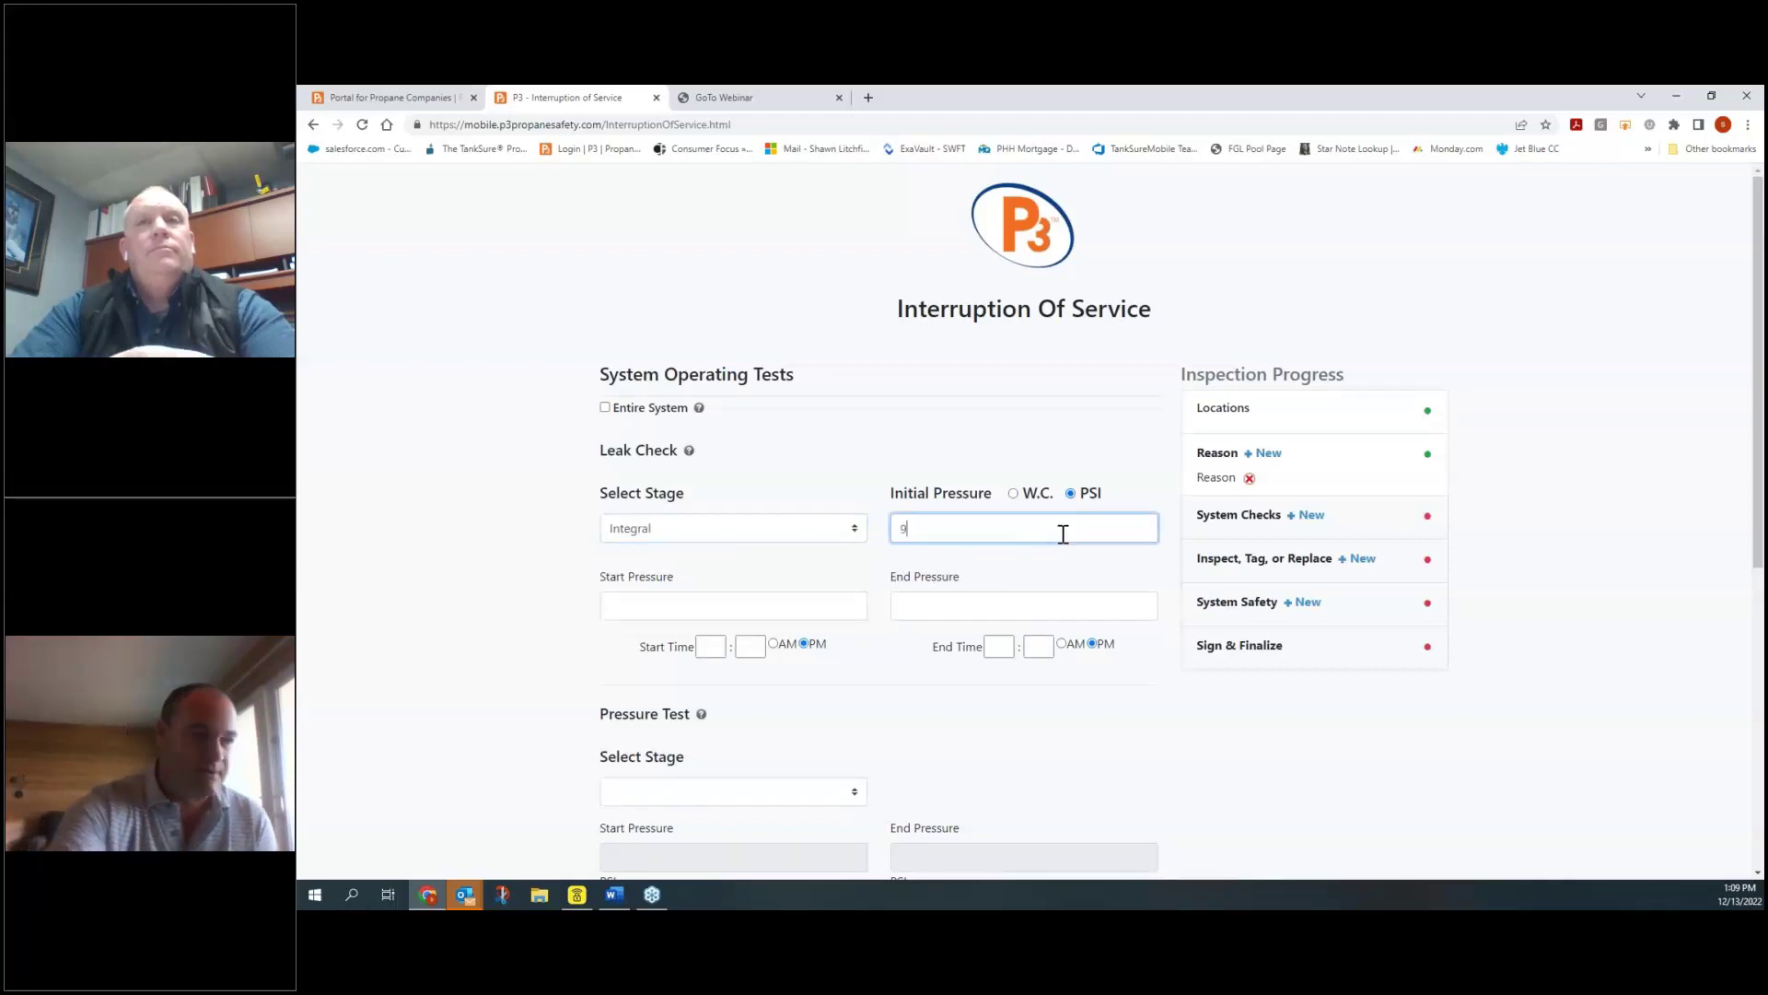
Step: Enter leak check pressures of 80 start and 0 end, with a 1:00 start time
left_click(816, 608)
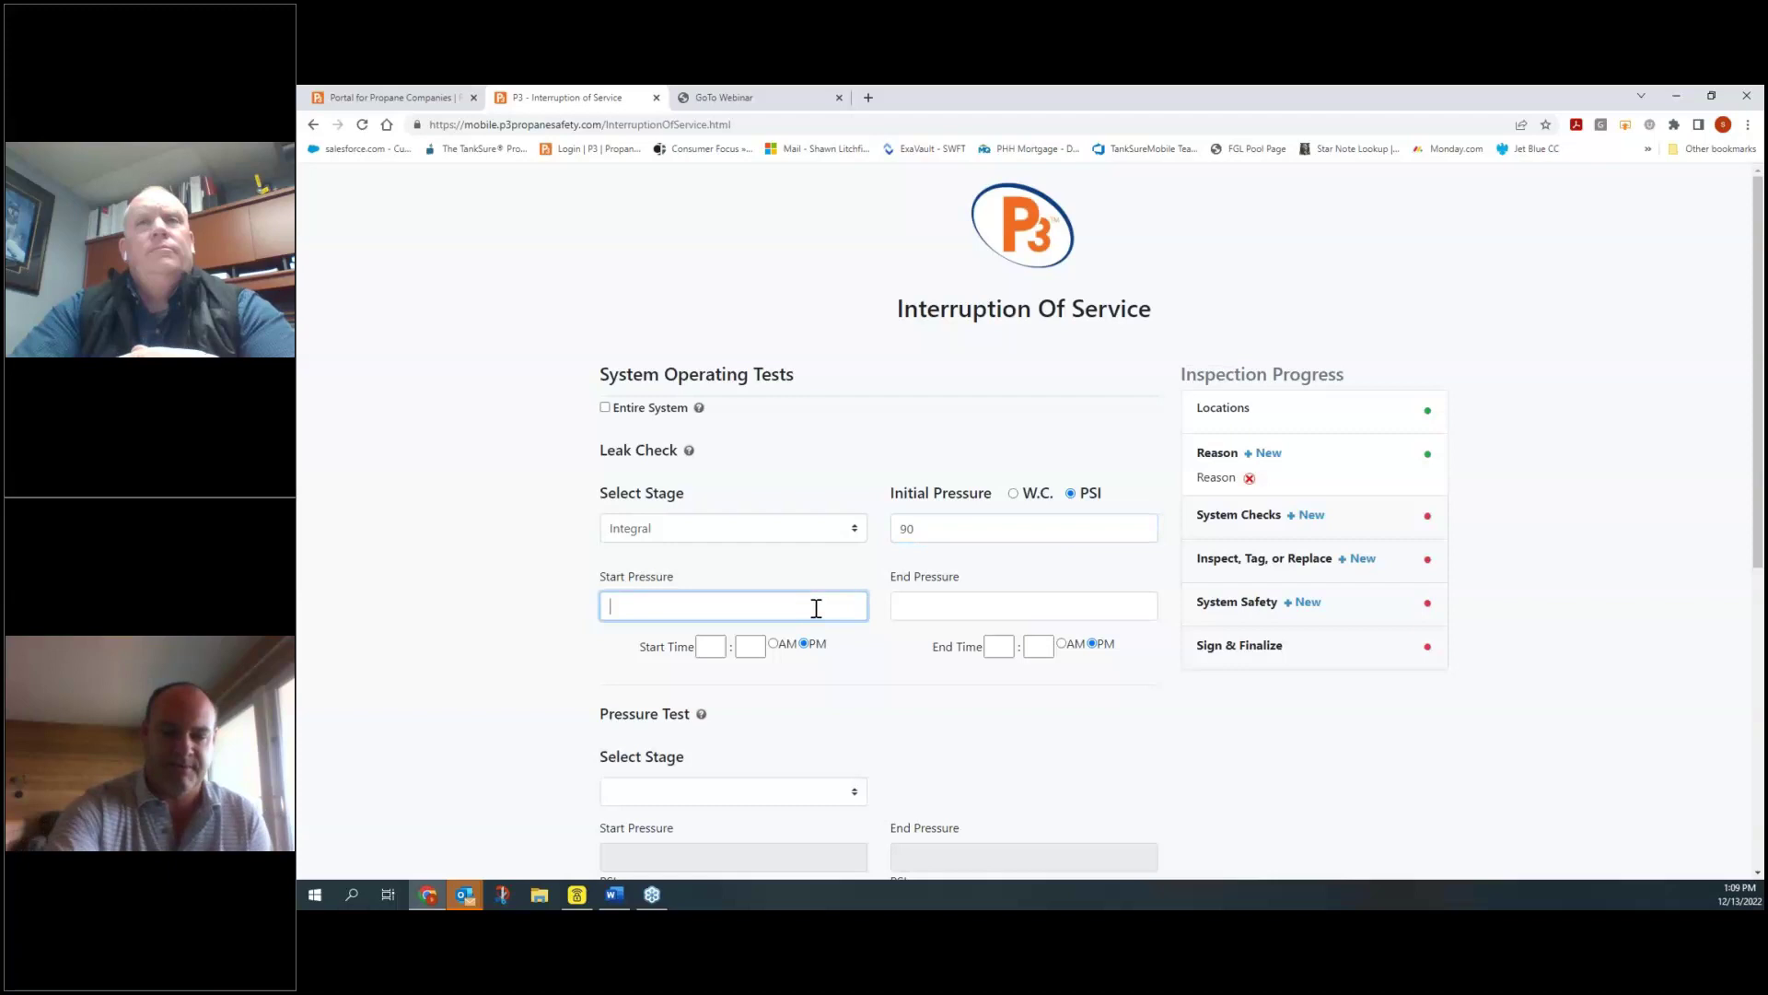
type("80")
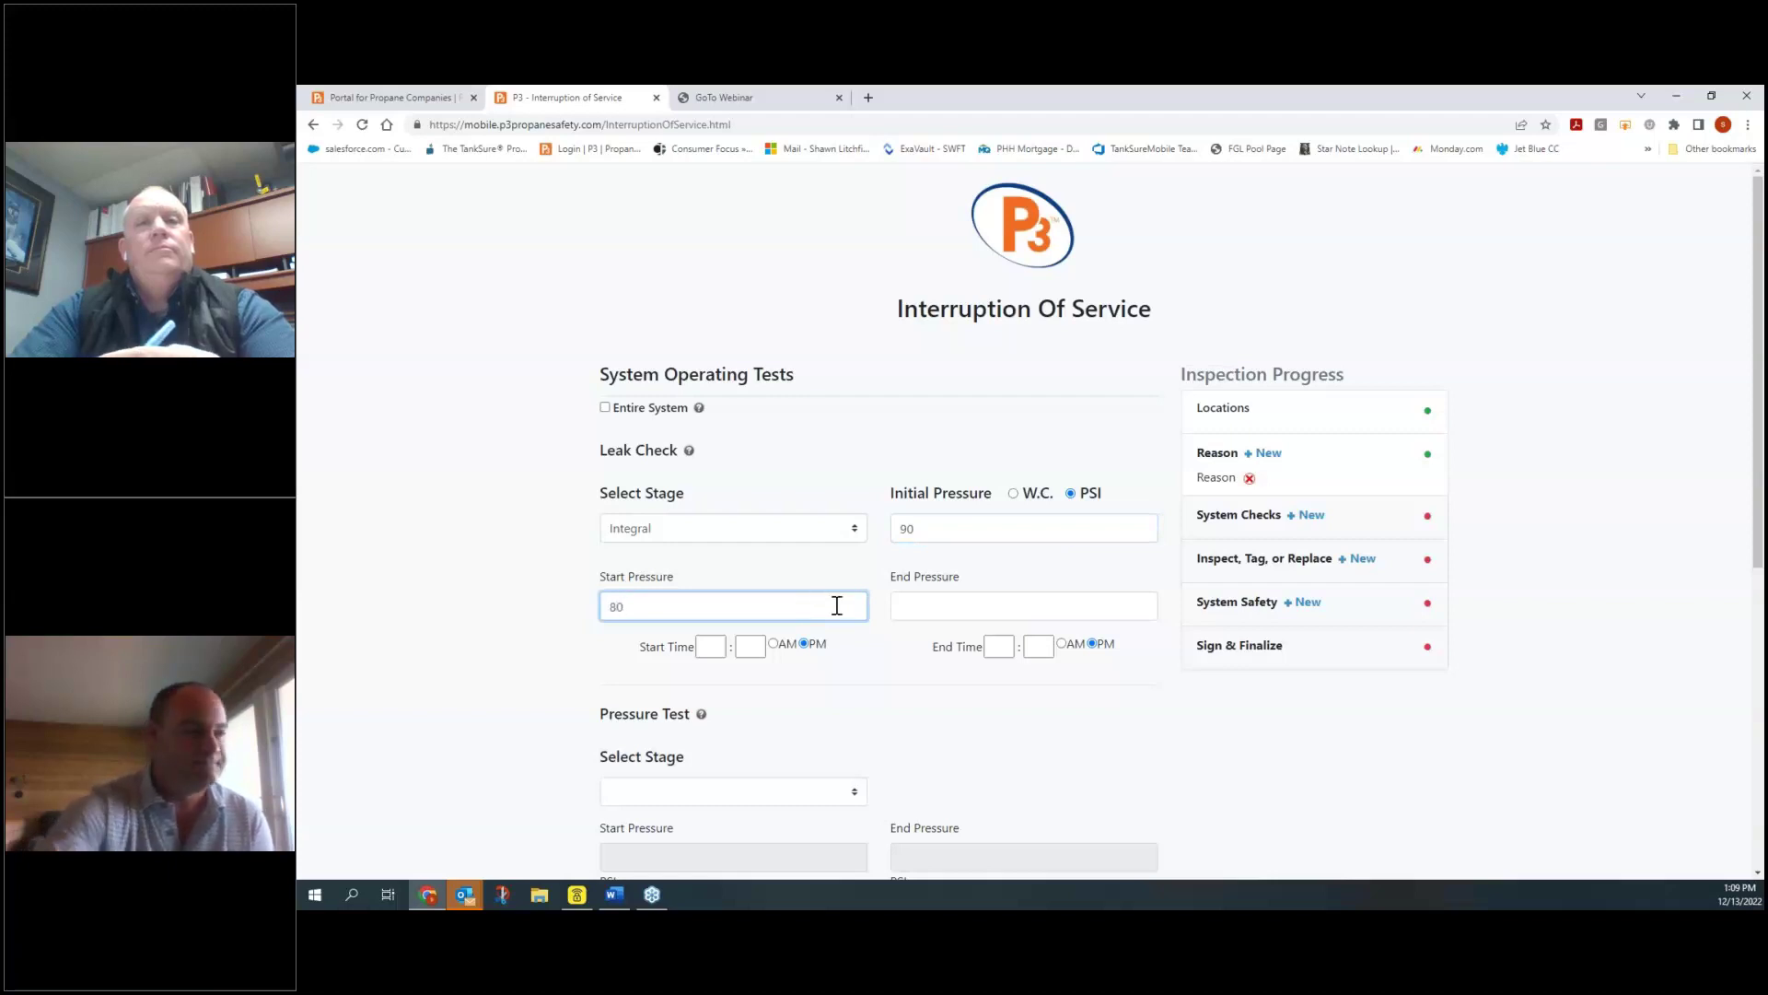
left_click(940, 601)
type("0")
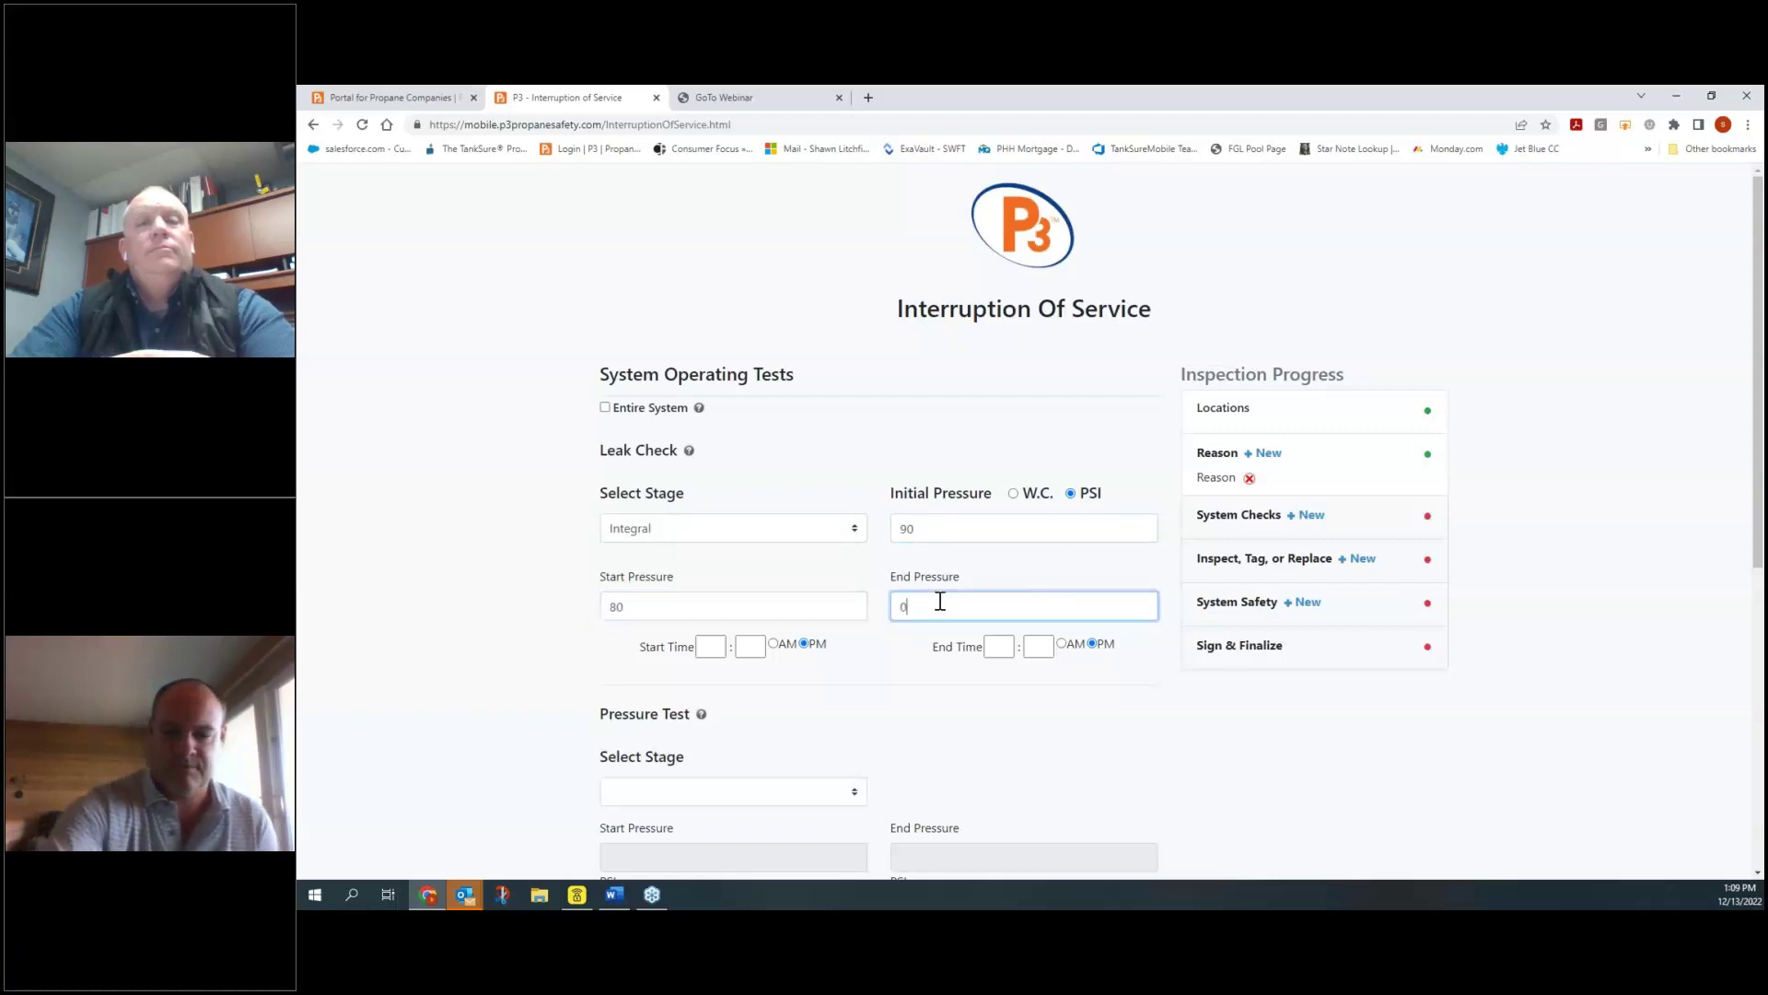
left_click(715, 645)
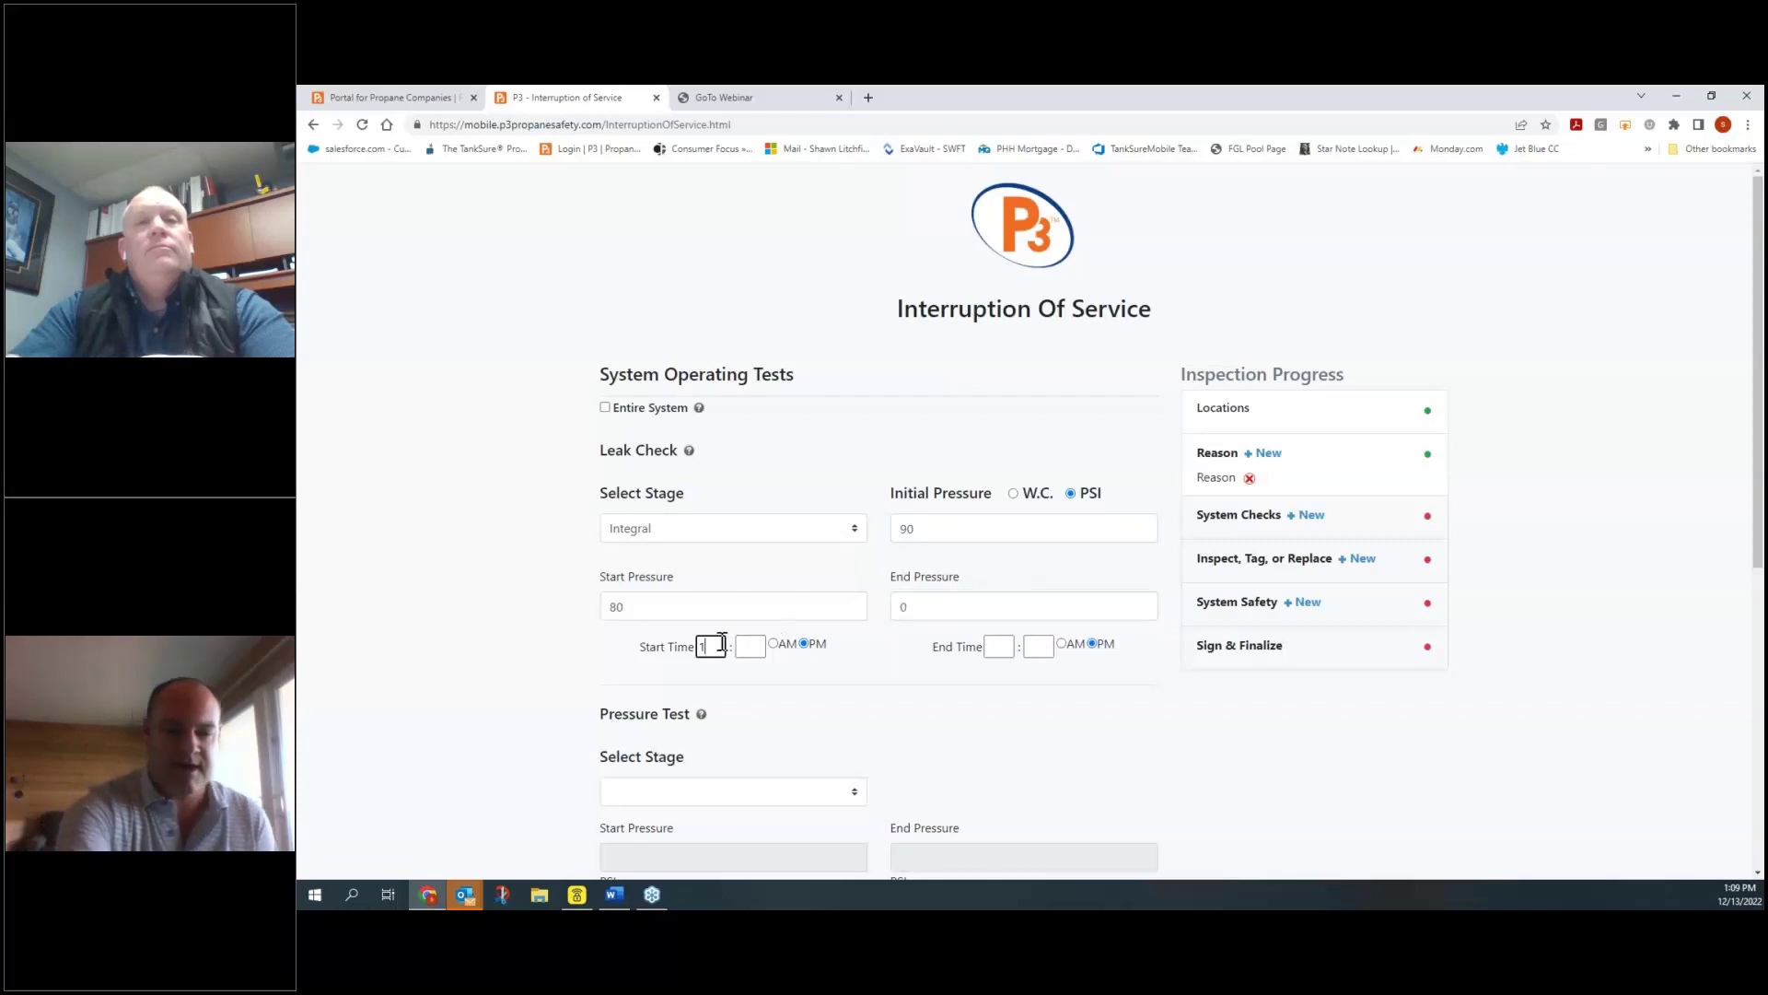
type("10")
double_click(717, 645)
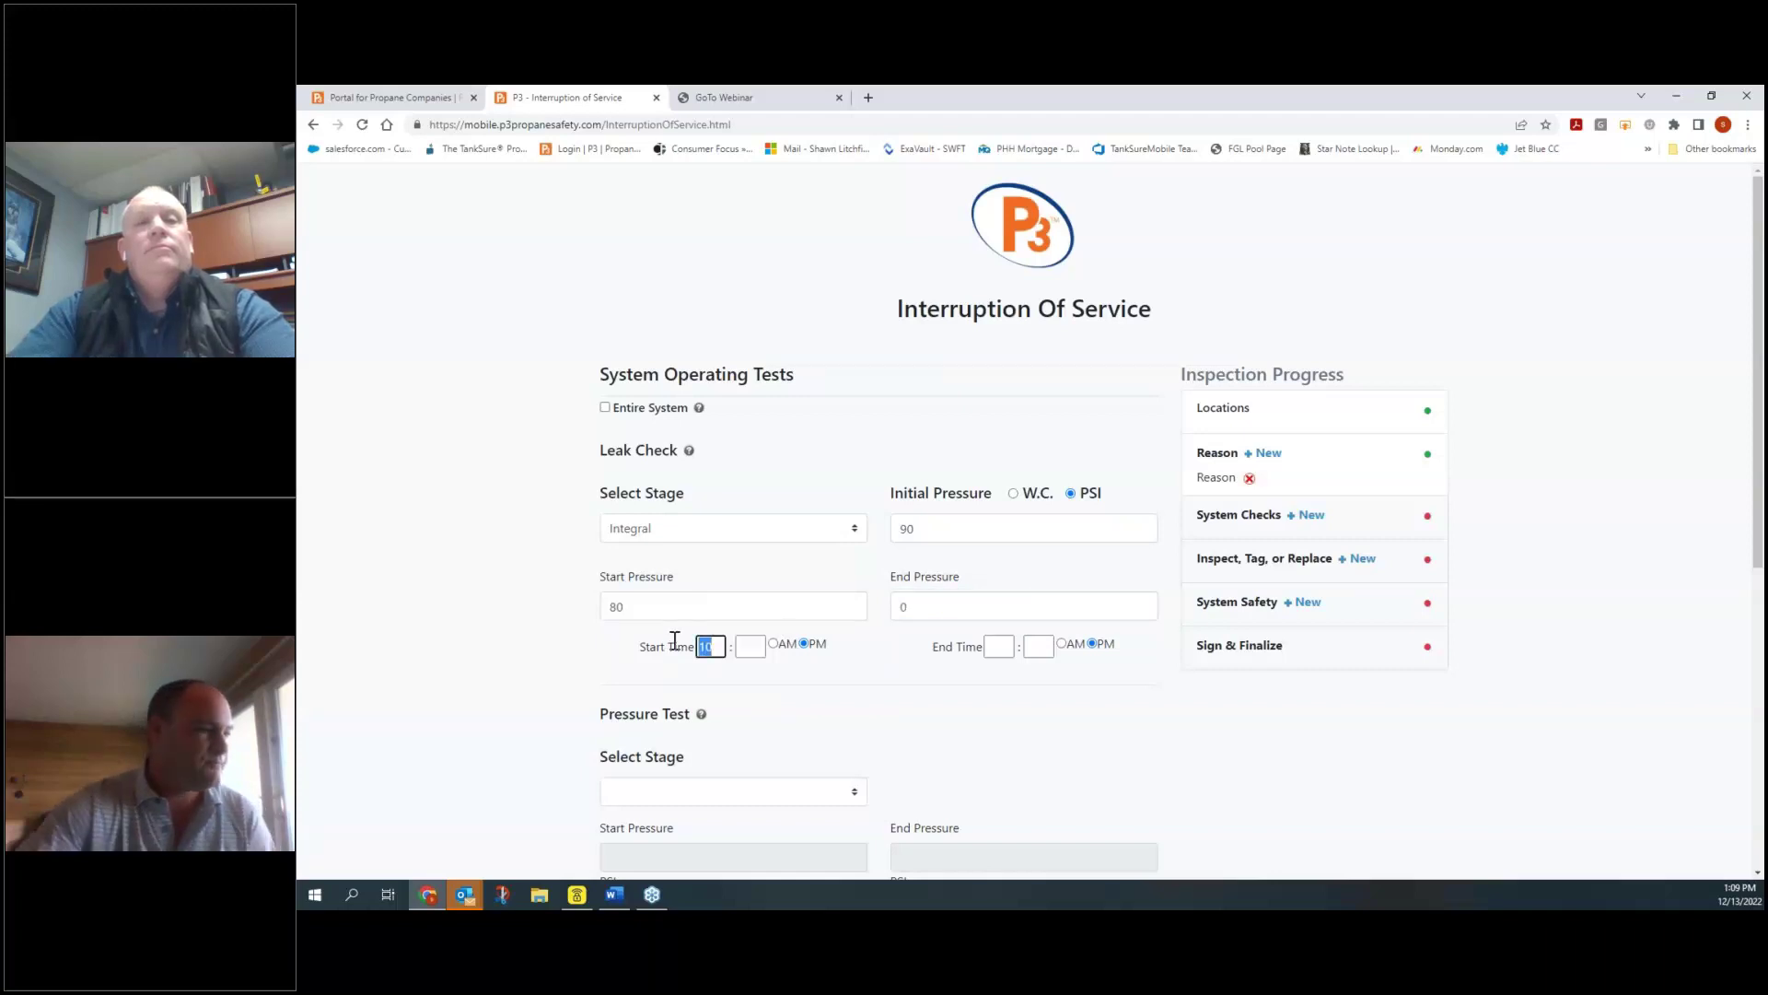
type("1")
key("Tab")
type("00")
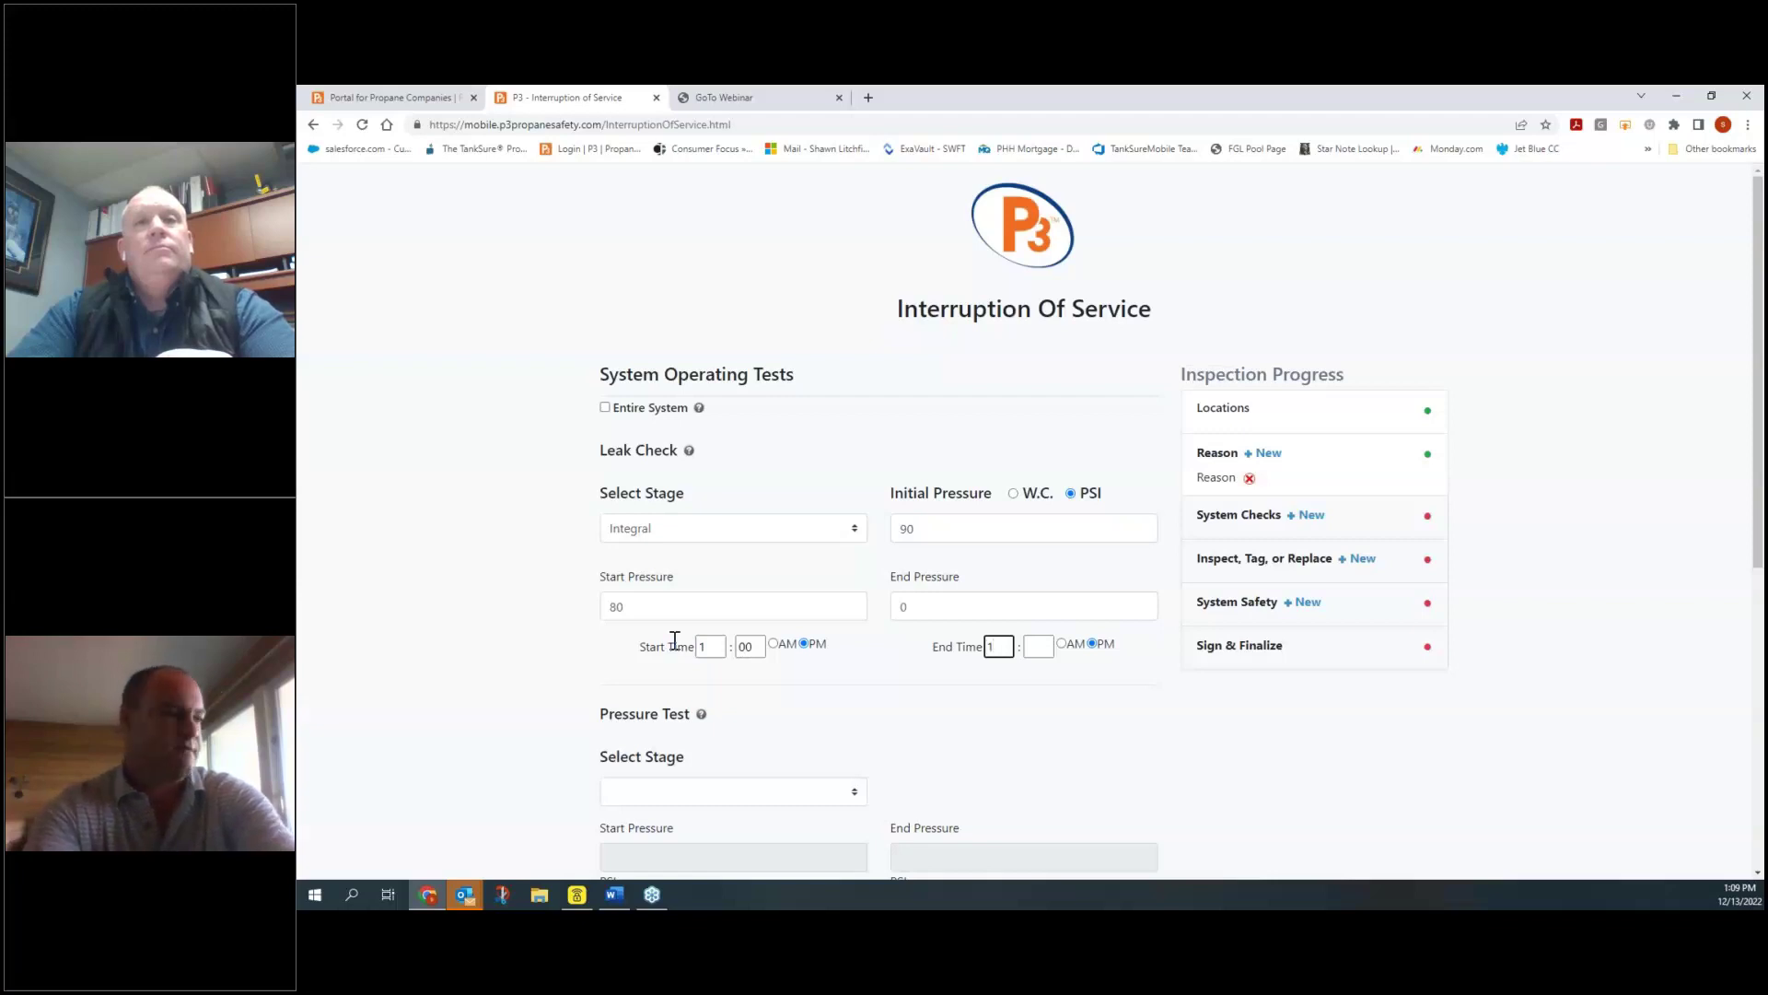
key("Tab")
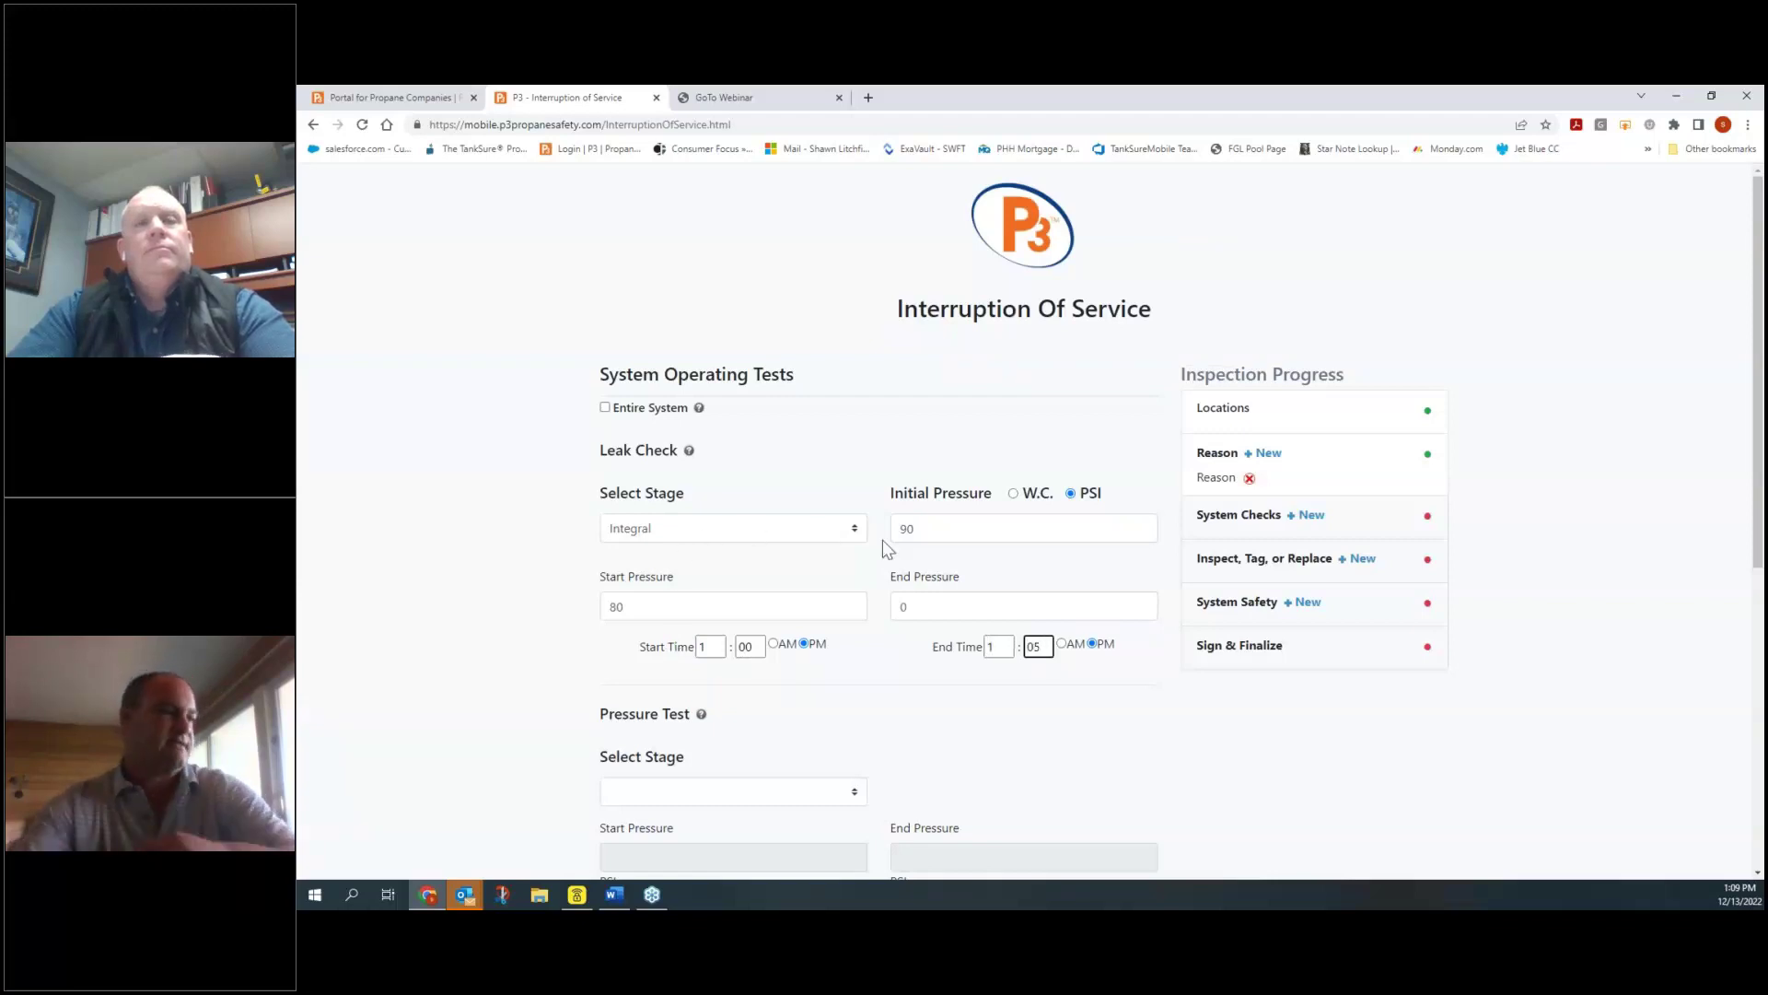
Step: Submit the system checks, decline the incomplete-leak-check warning, and try continuing again
scroll(999, 580, "down", 5)
left_click(1128, 681)
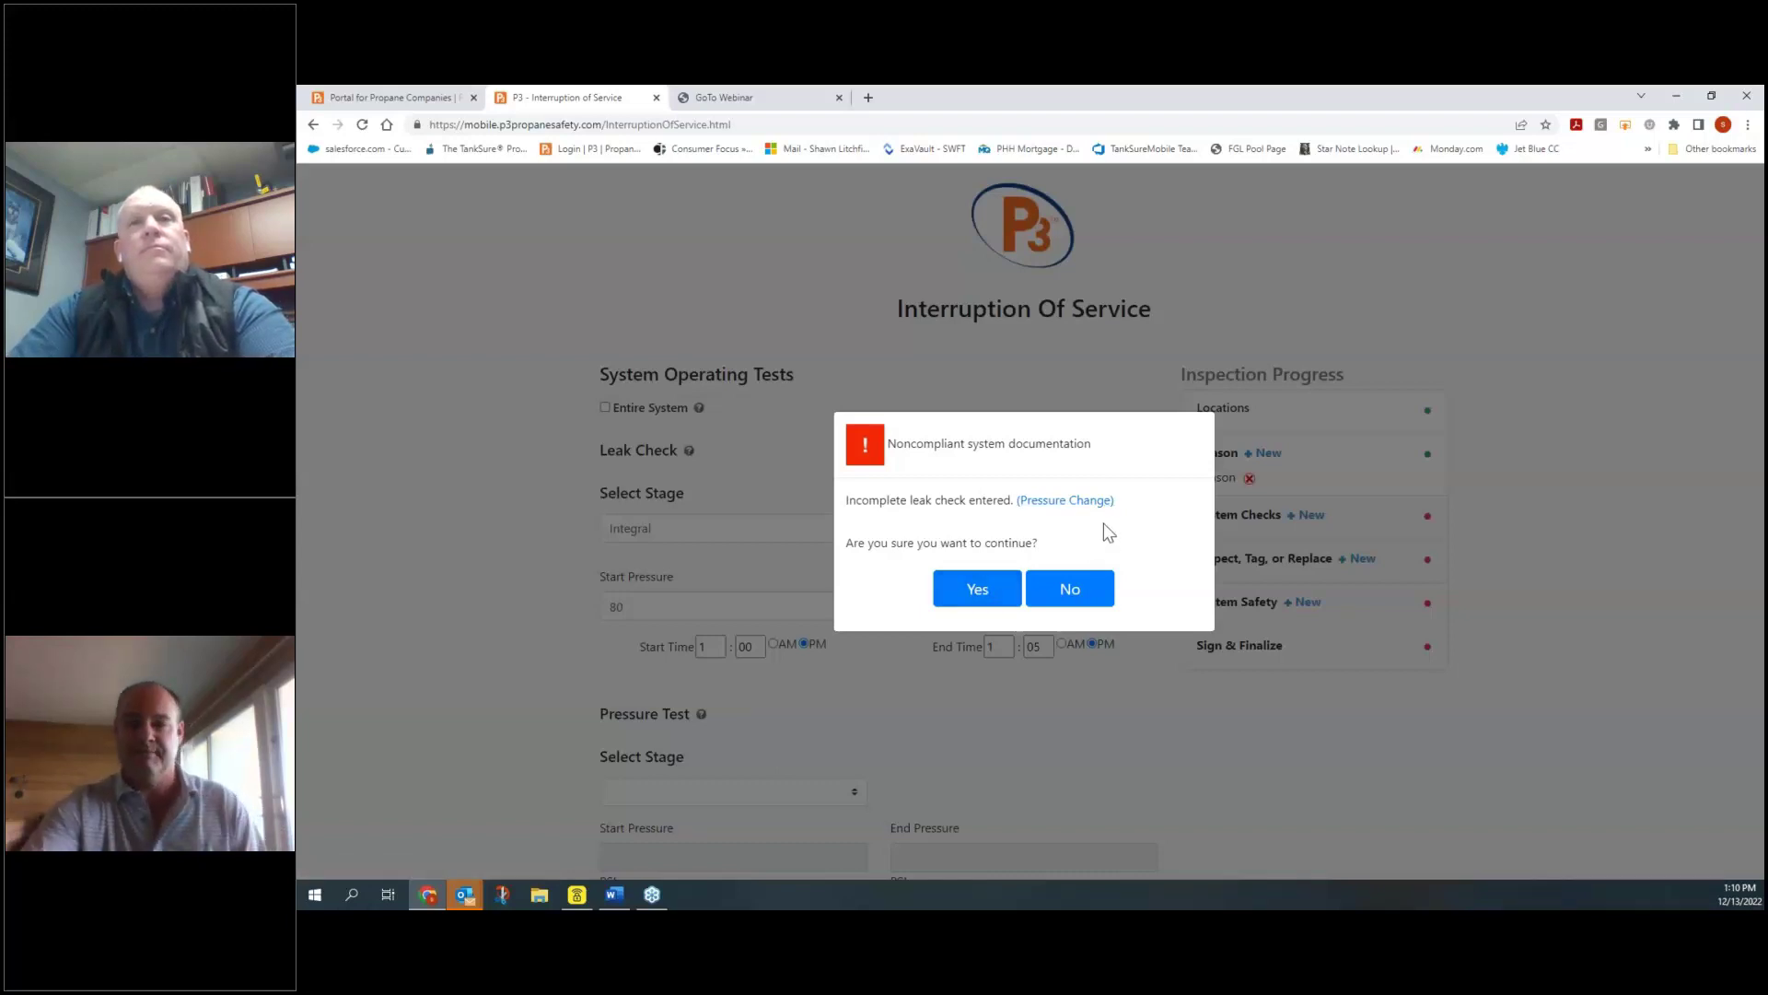
left_click(1090, 598)
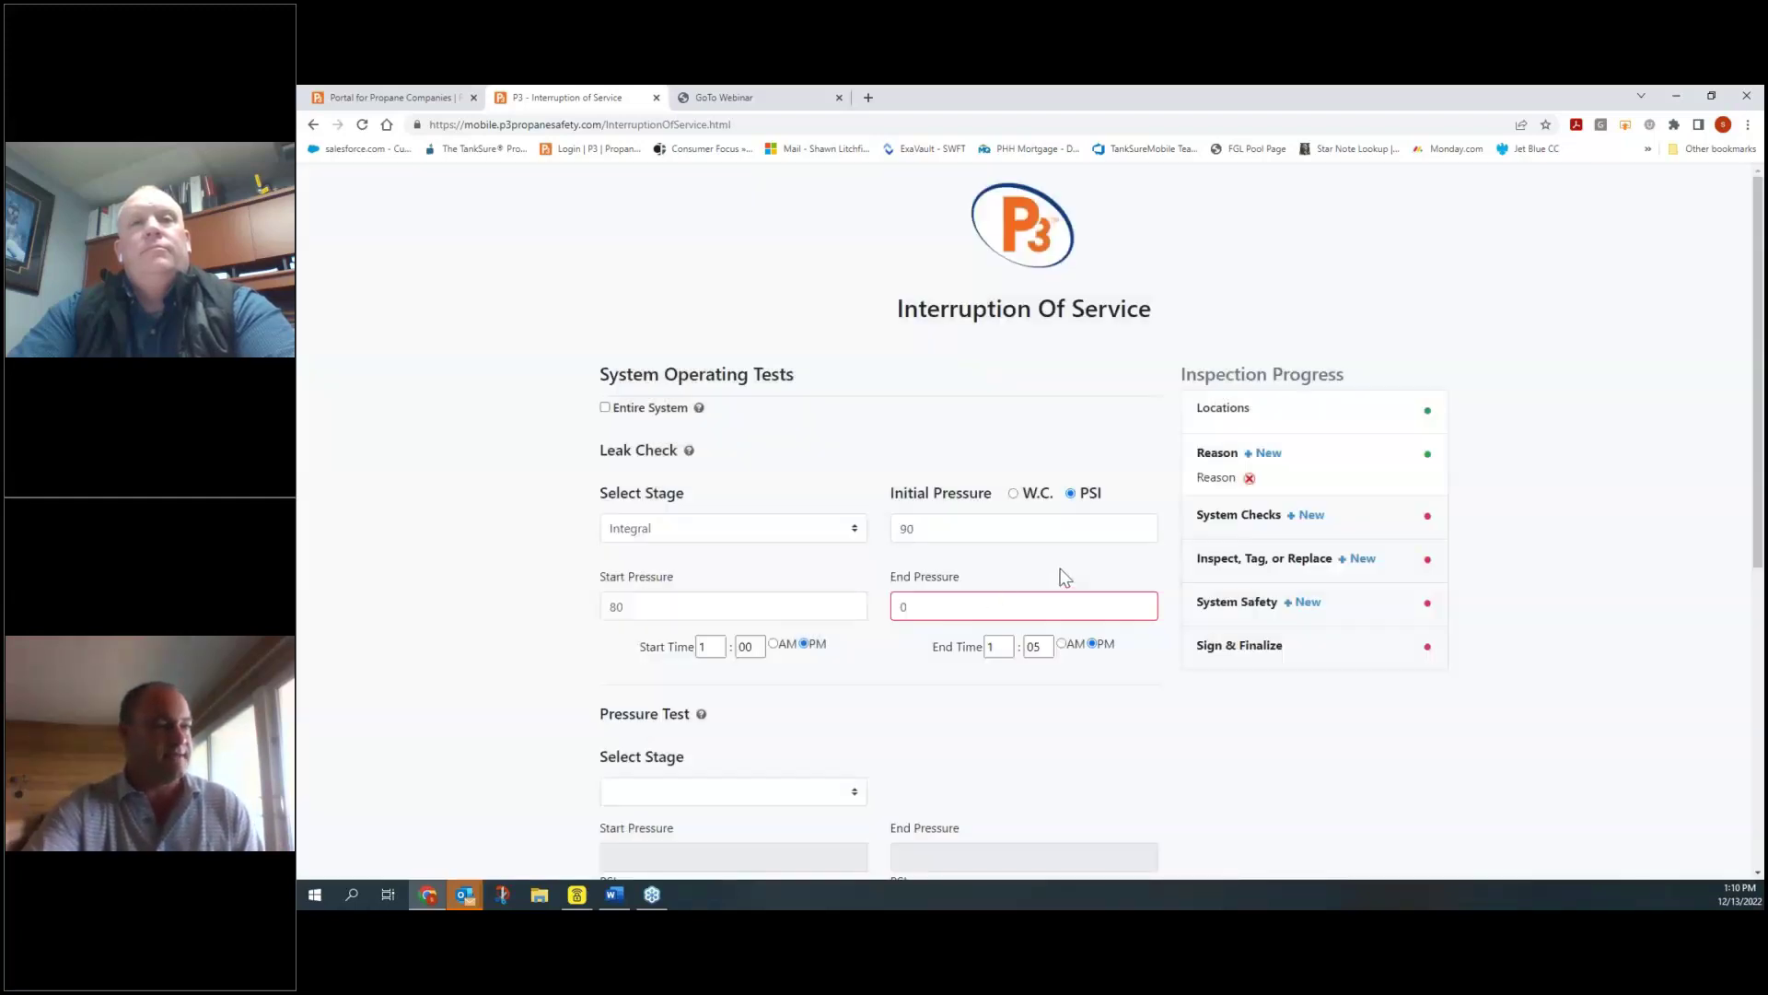
scroll(1087, 571, "down", 2)
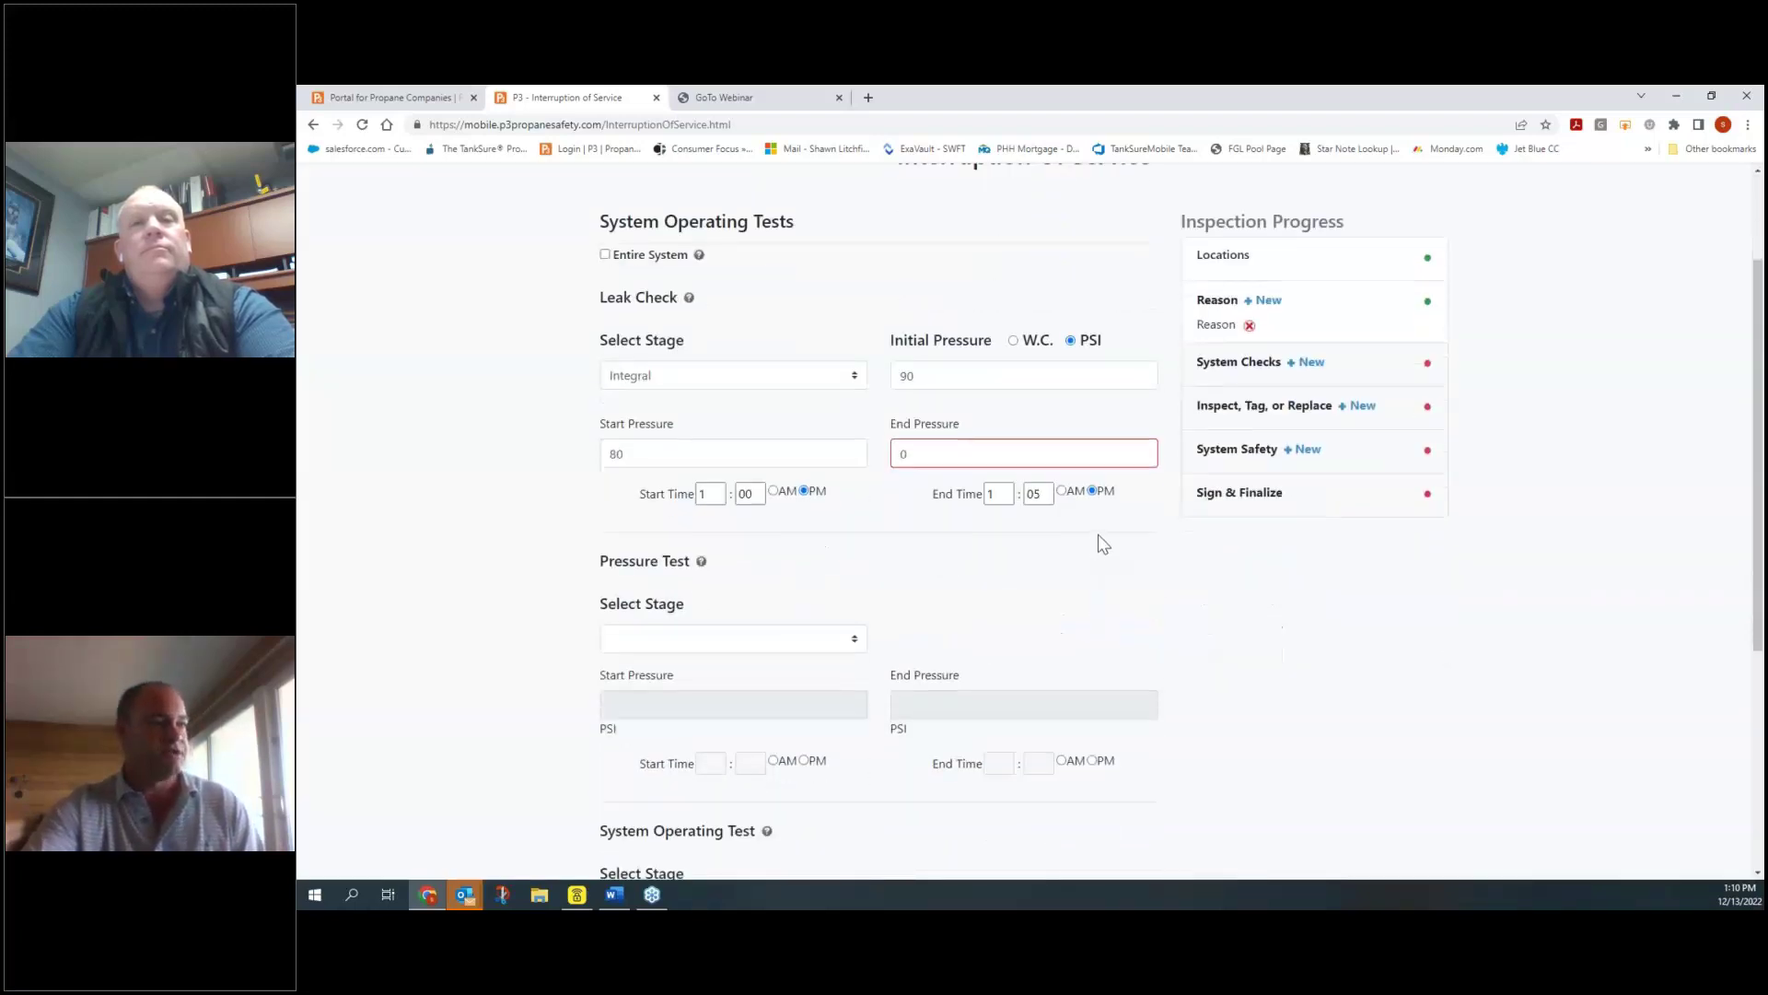
scroll(1098, 544, "down", 4)
left_click(1091, 657)
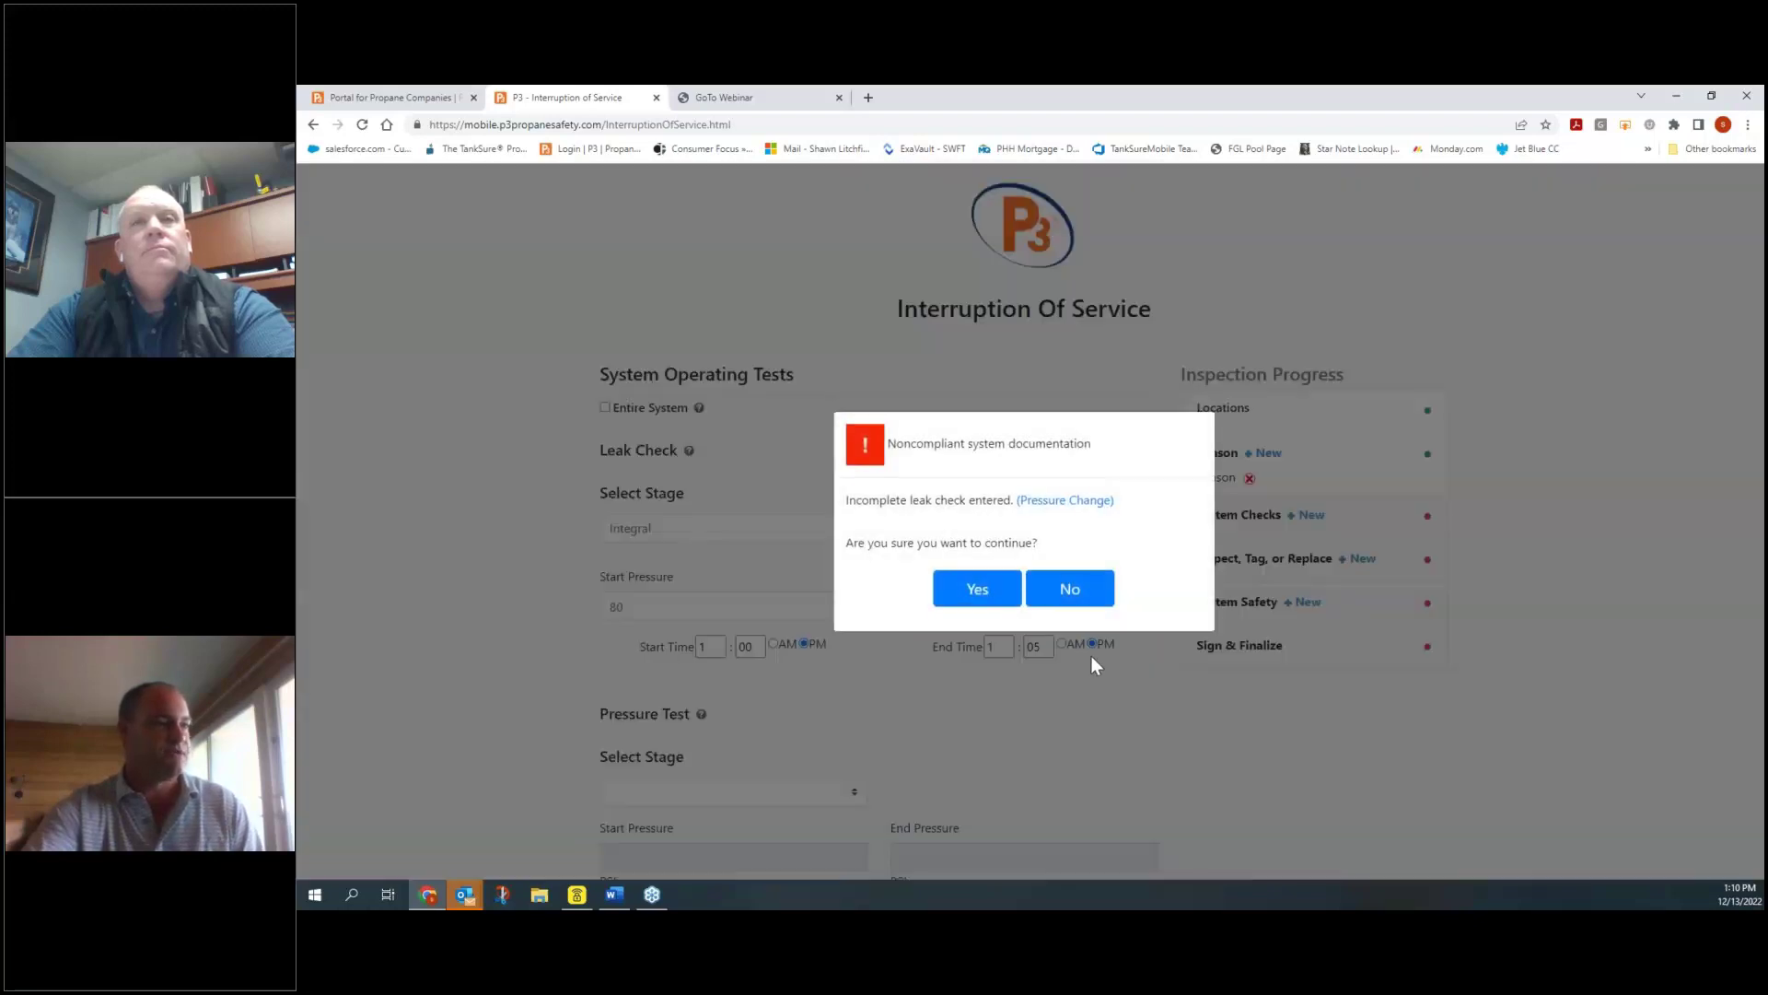
Step: Accept the noncompliance warning and tag the tank out as 665 for an unrepairable leak
left_click(977, 589)
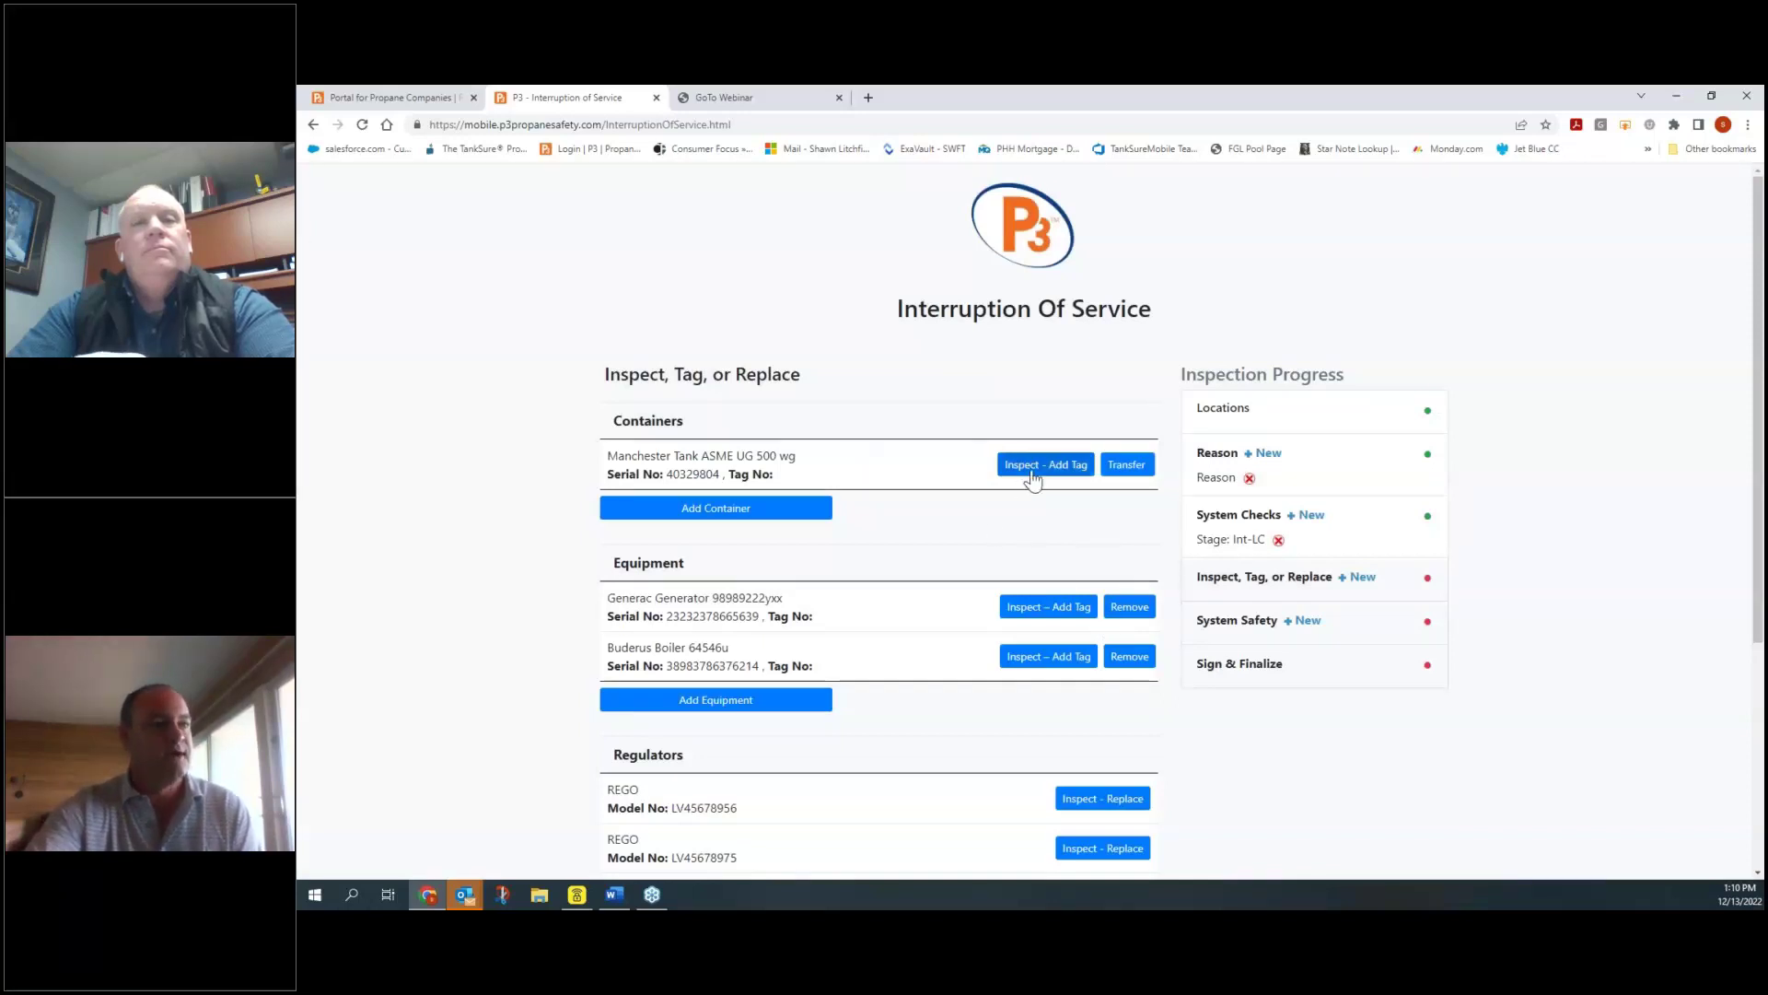
left_click(1039, 471)
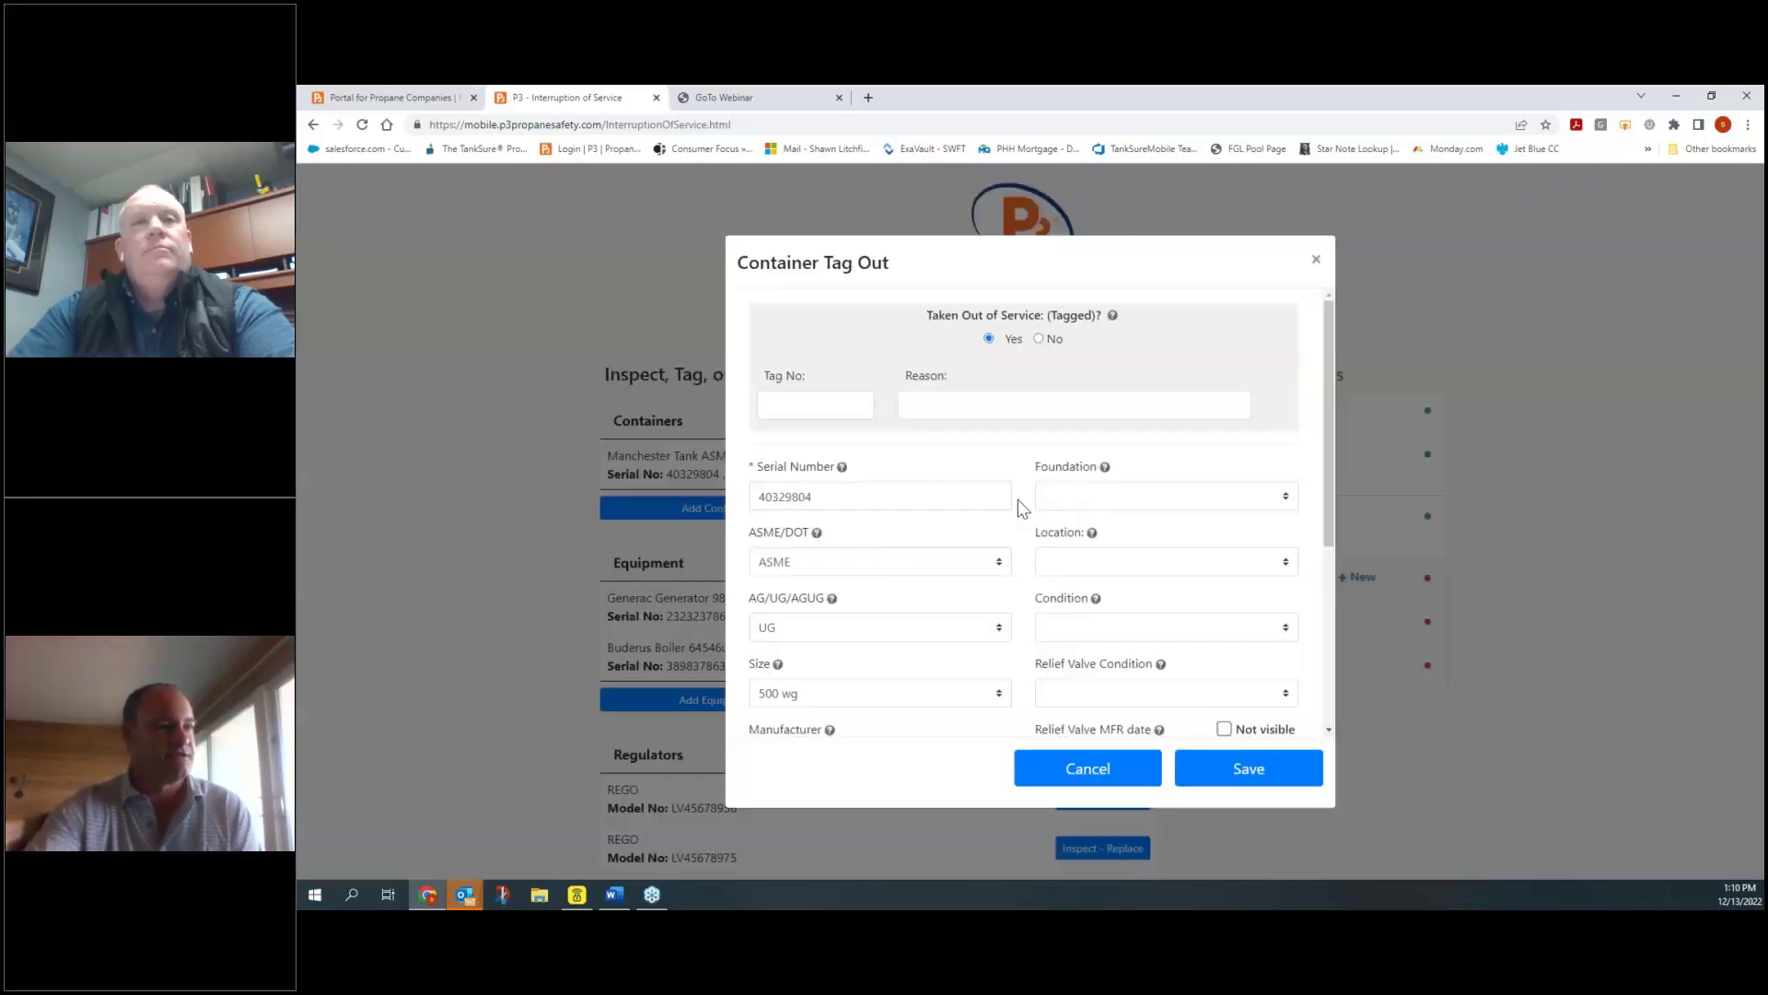
left_click(806, 407)
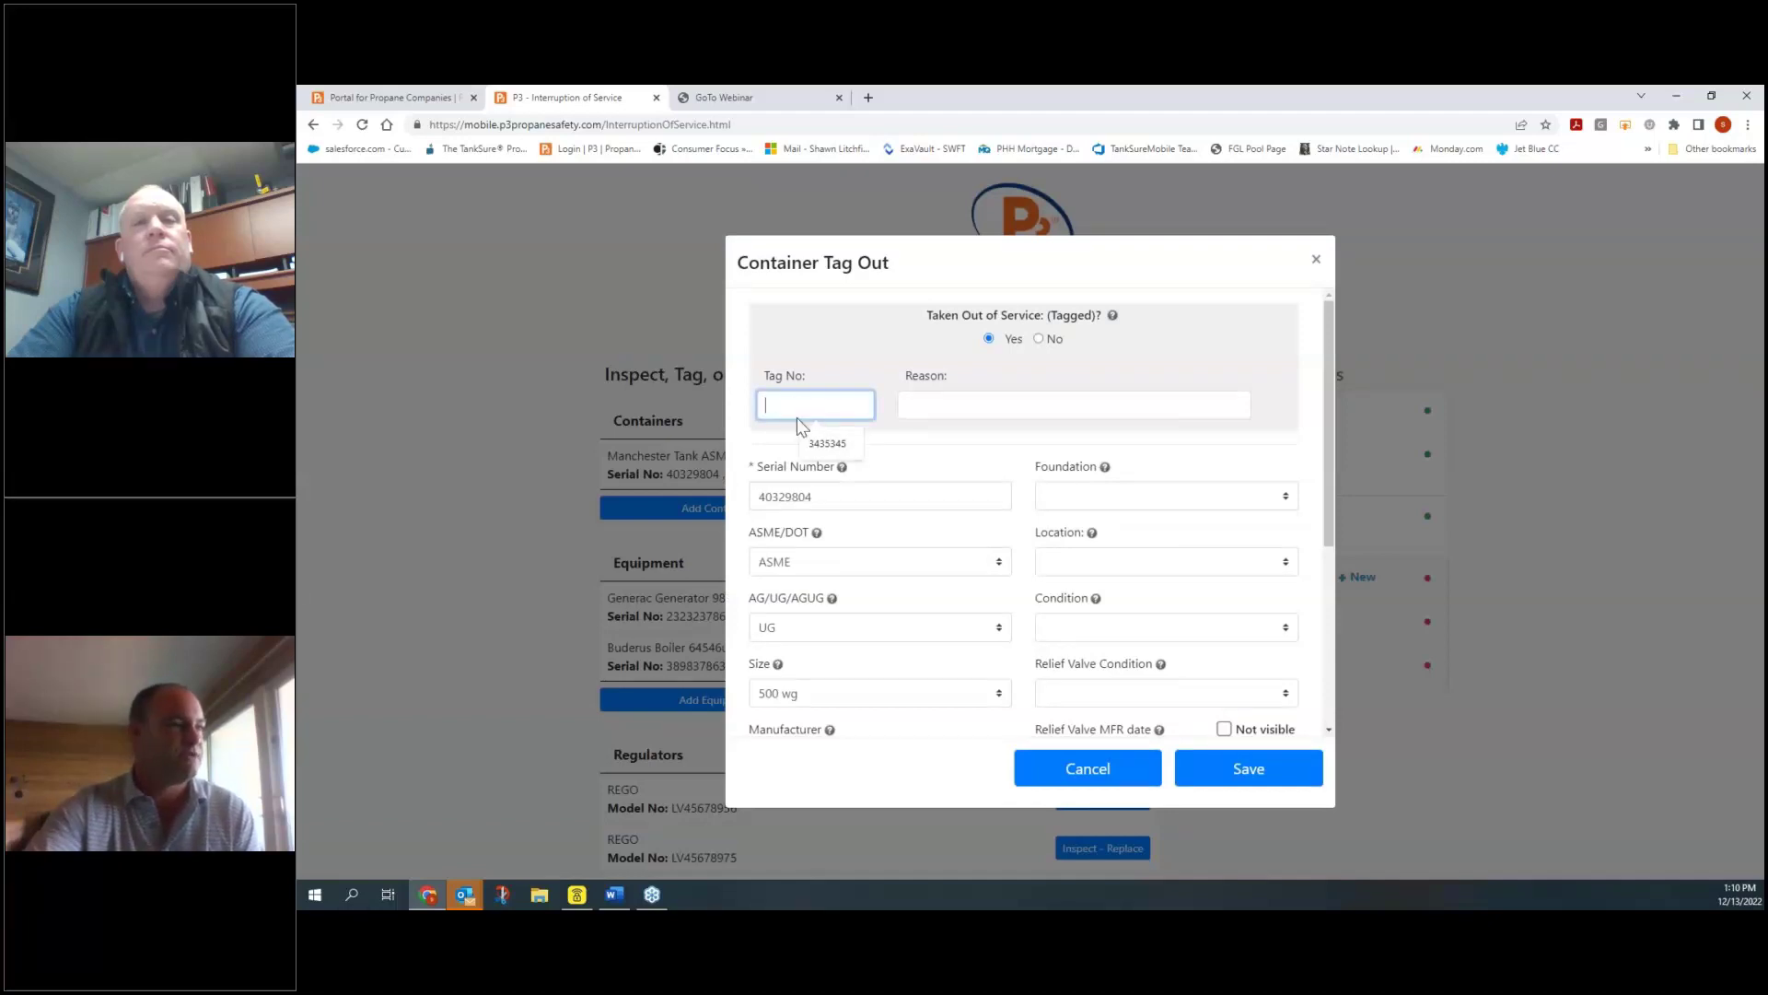
type("665")
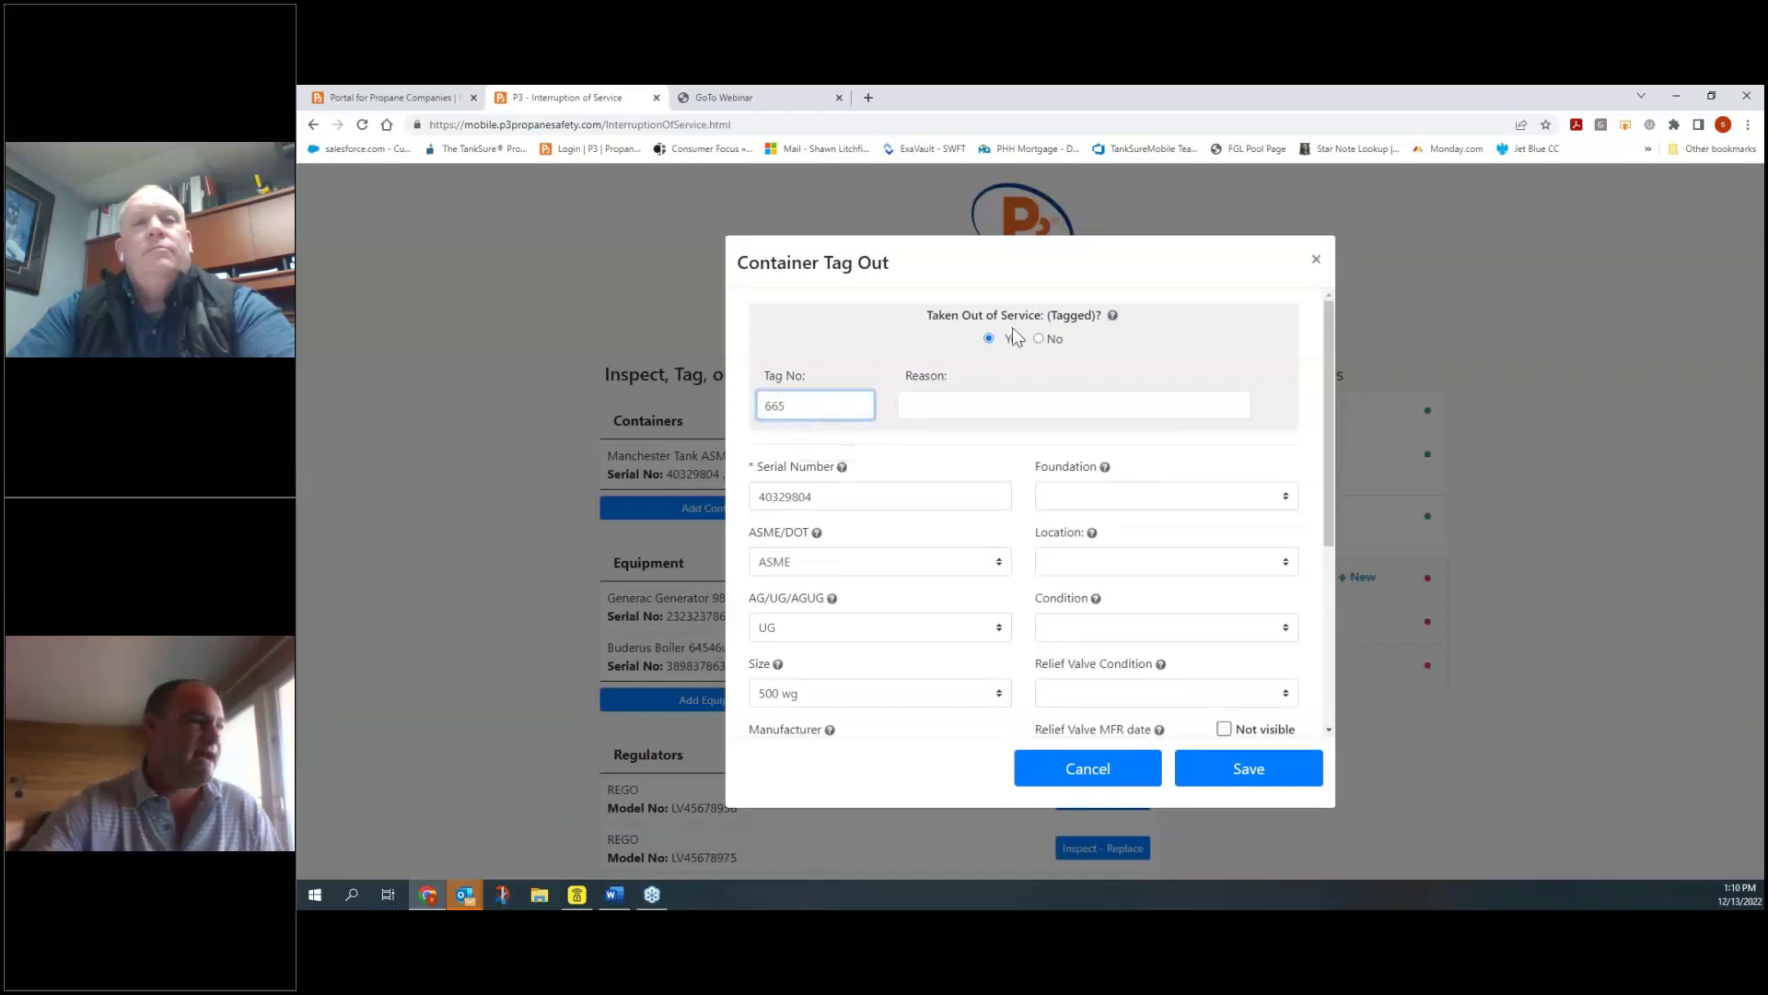
left_click(1011, 401)
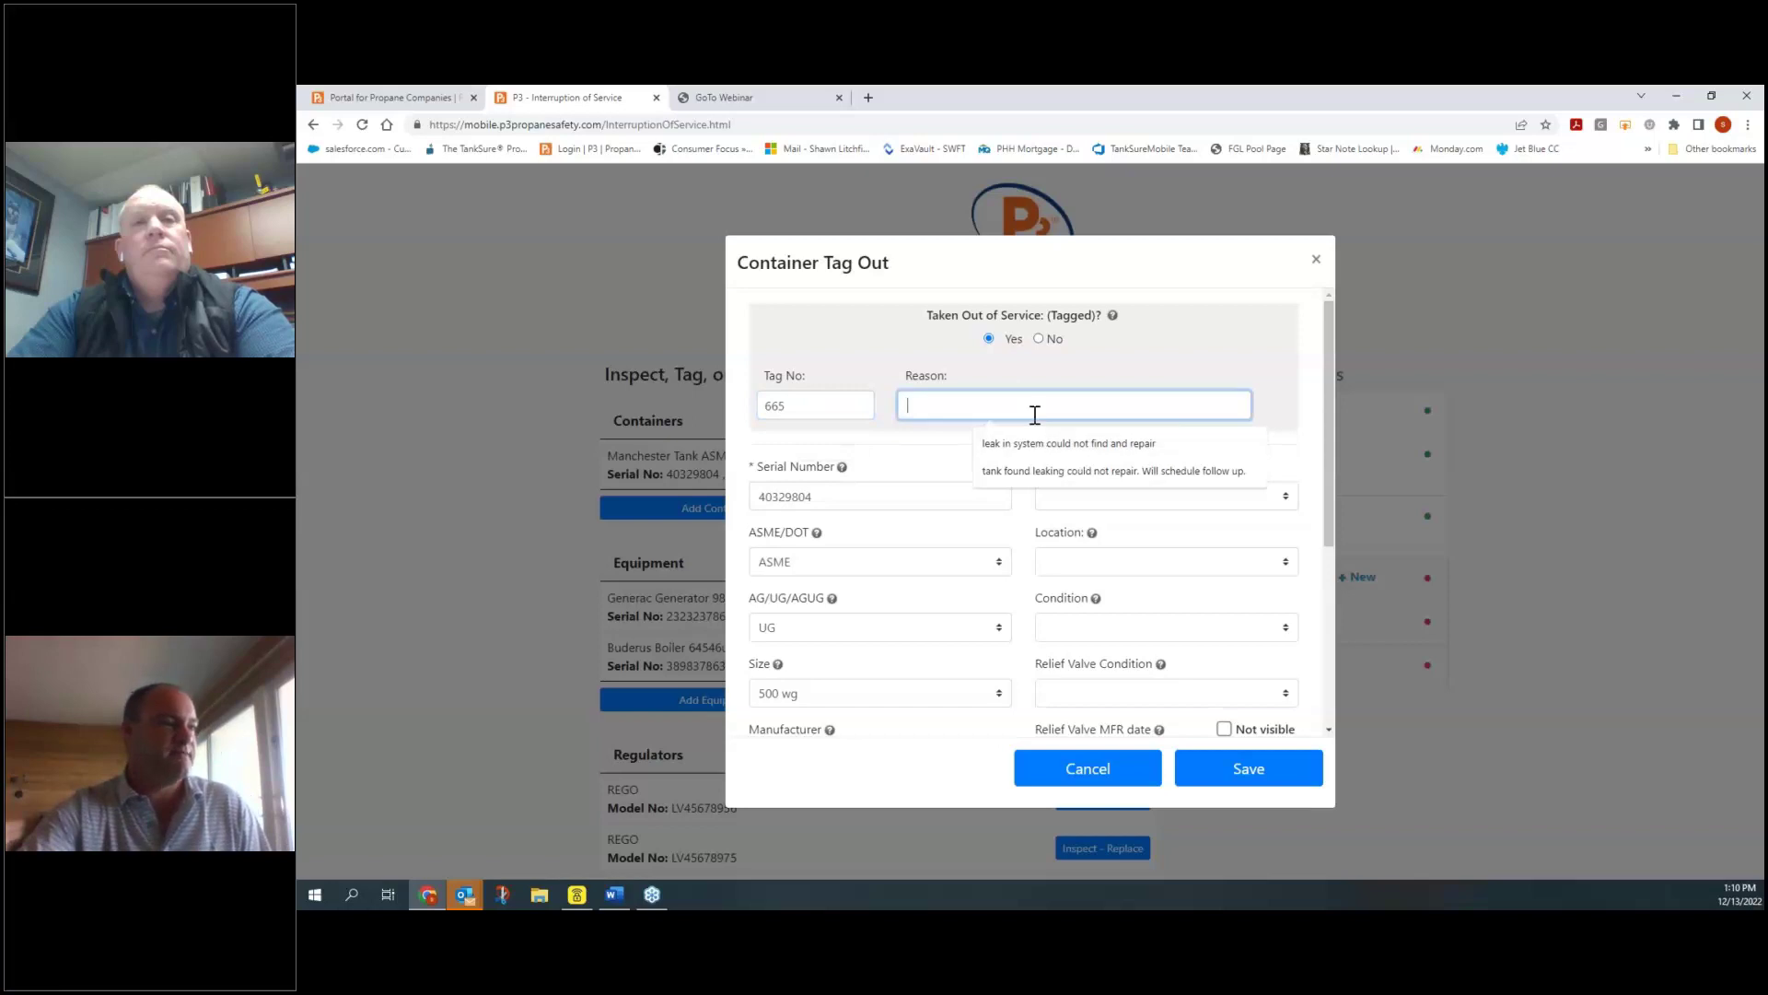
left_click(1070, 470)
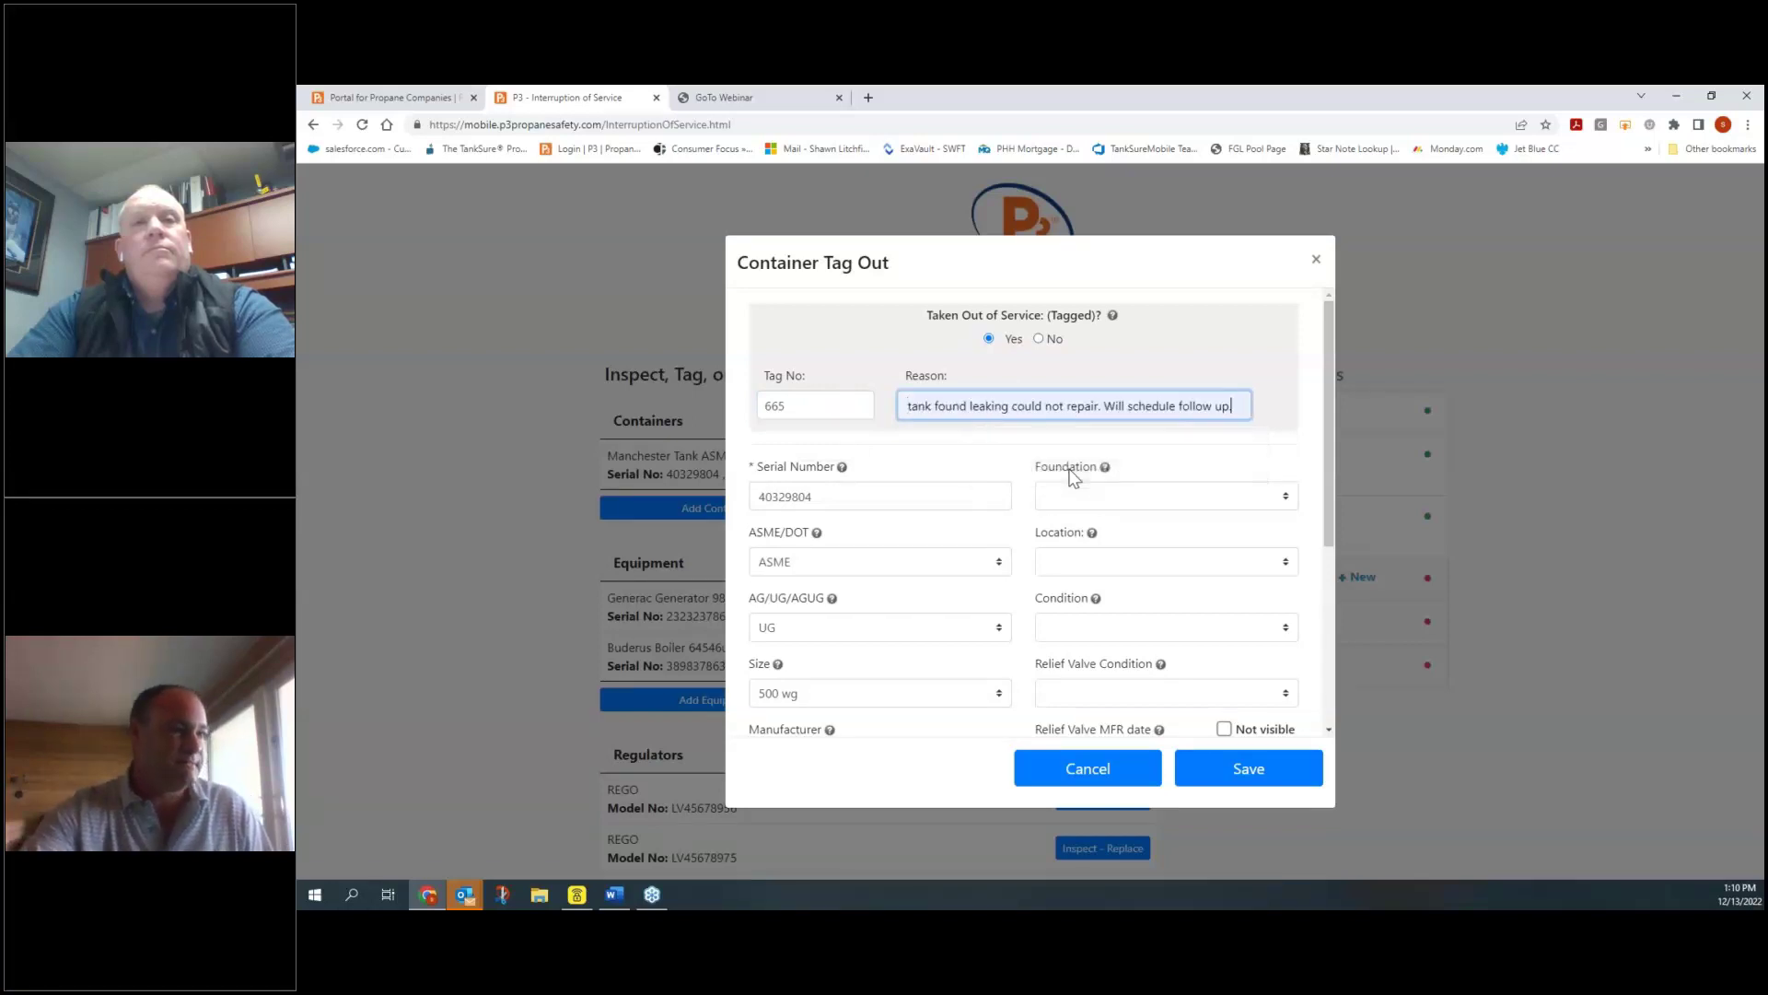
left_click(1276, 770)
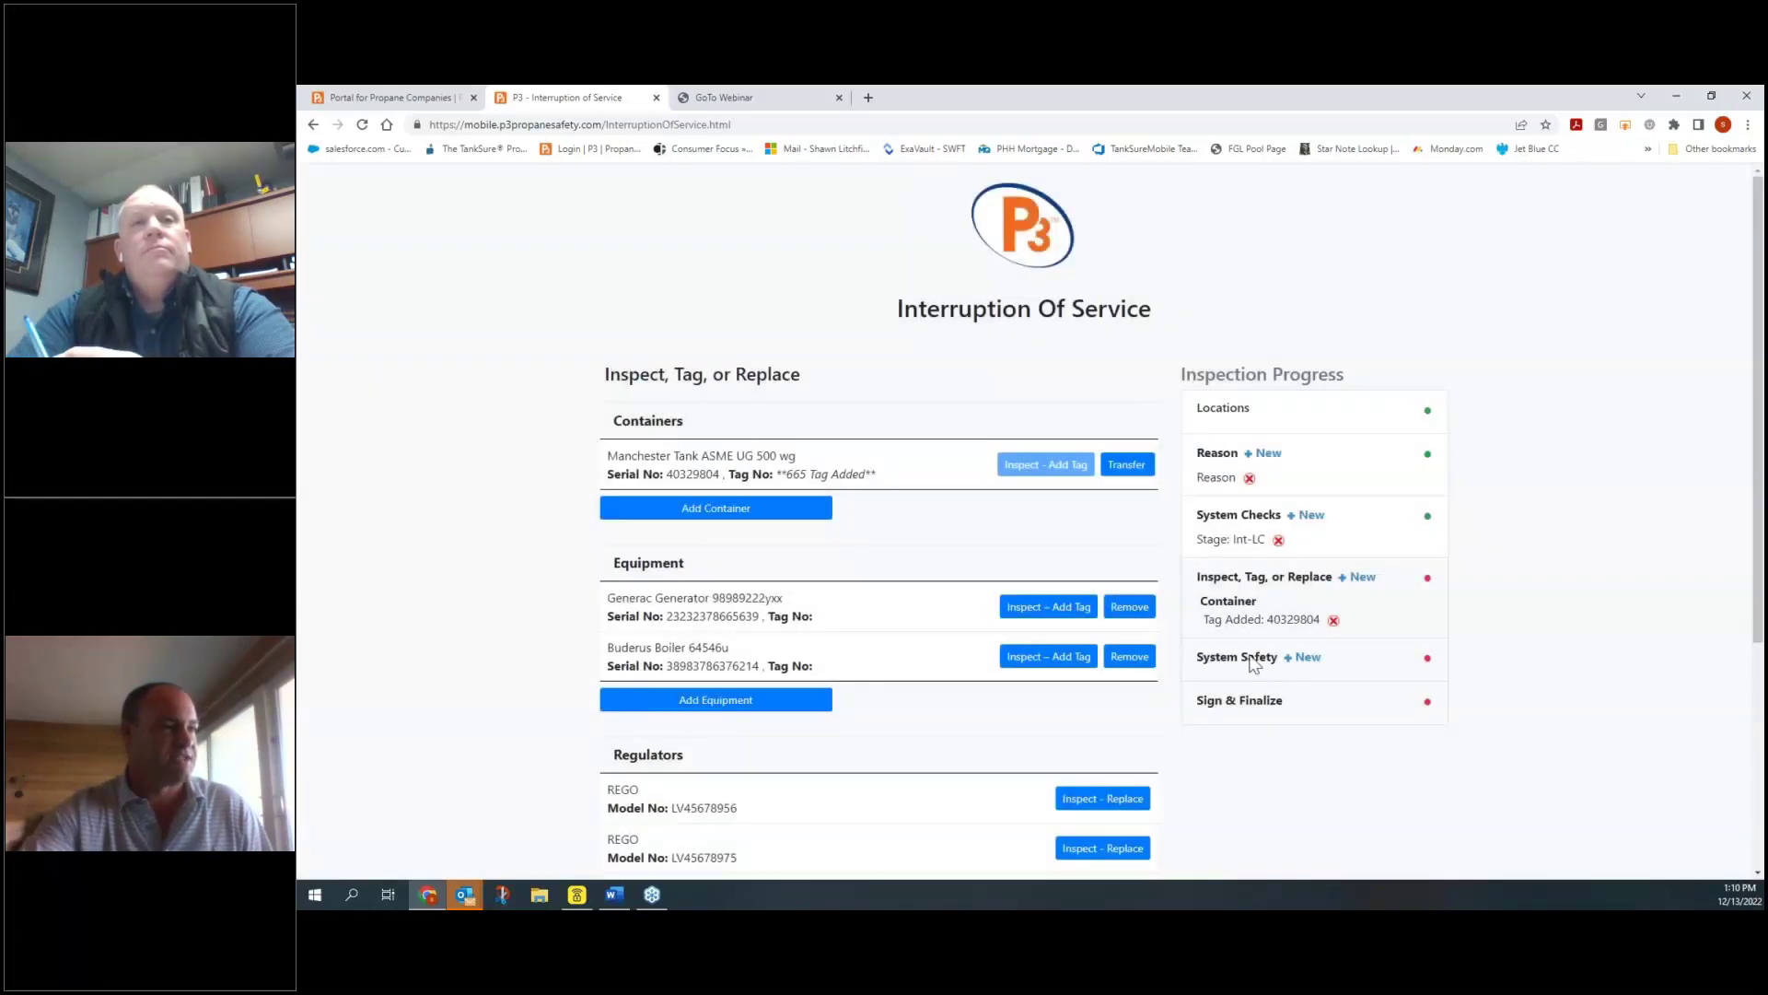
scroll(1294, 594, "down", 3)
Step: Mark the sniff test performed, comment on the unrepairable leak at the hillside tank, and submit
left_click(1050, 722)
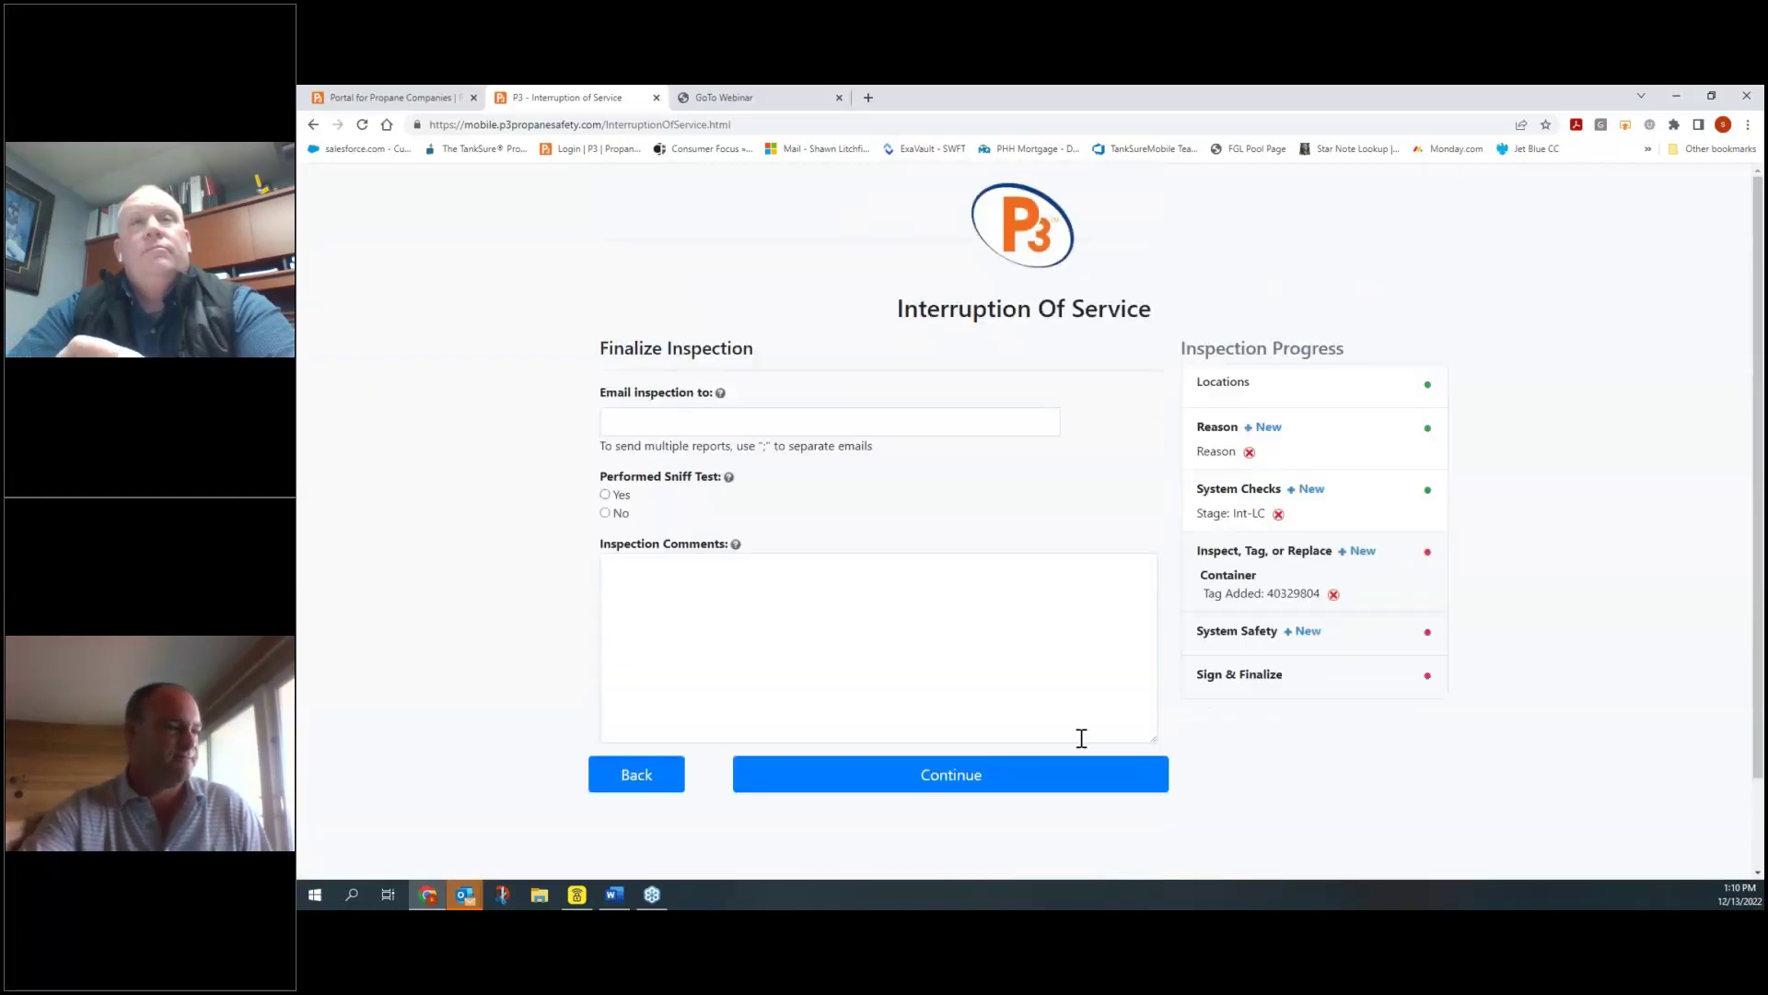
left_click(605, 495)
left_click(836, 610)
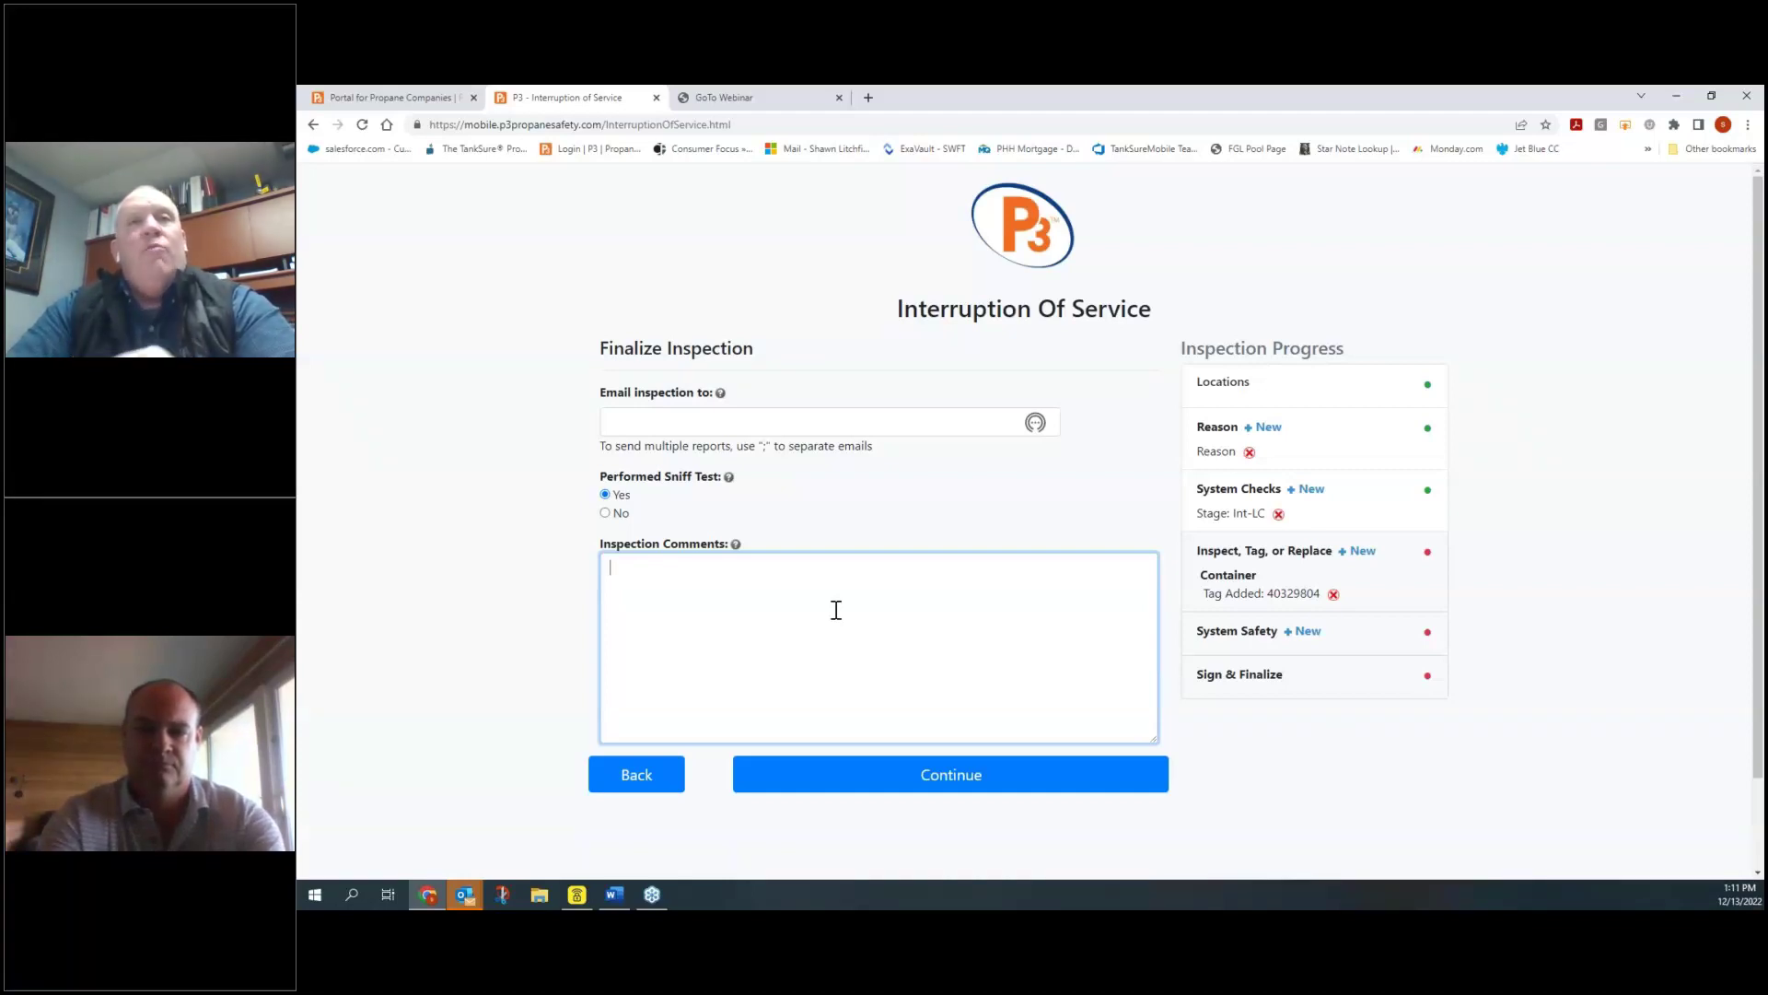
type("di")
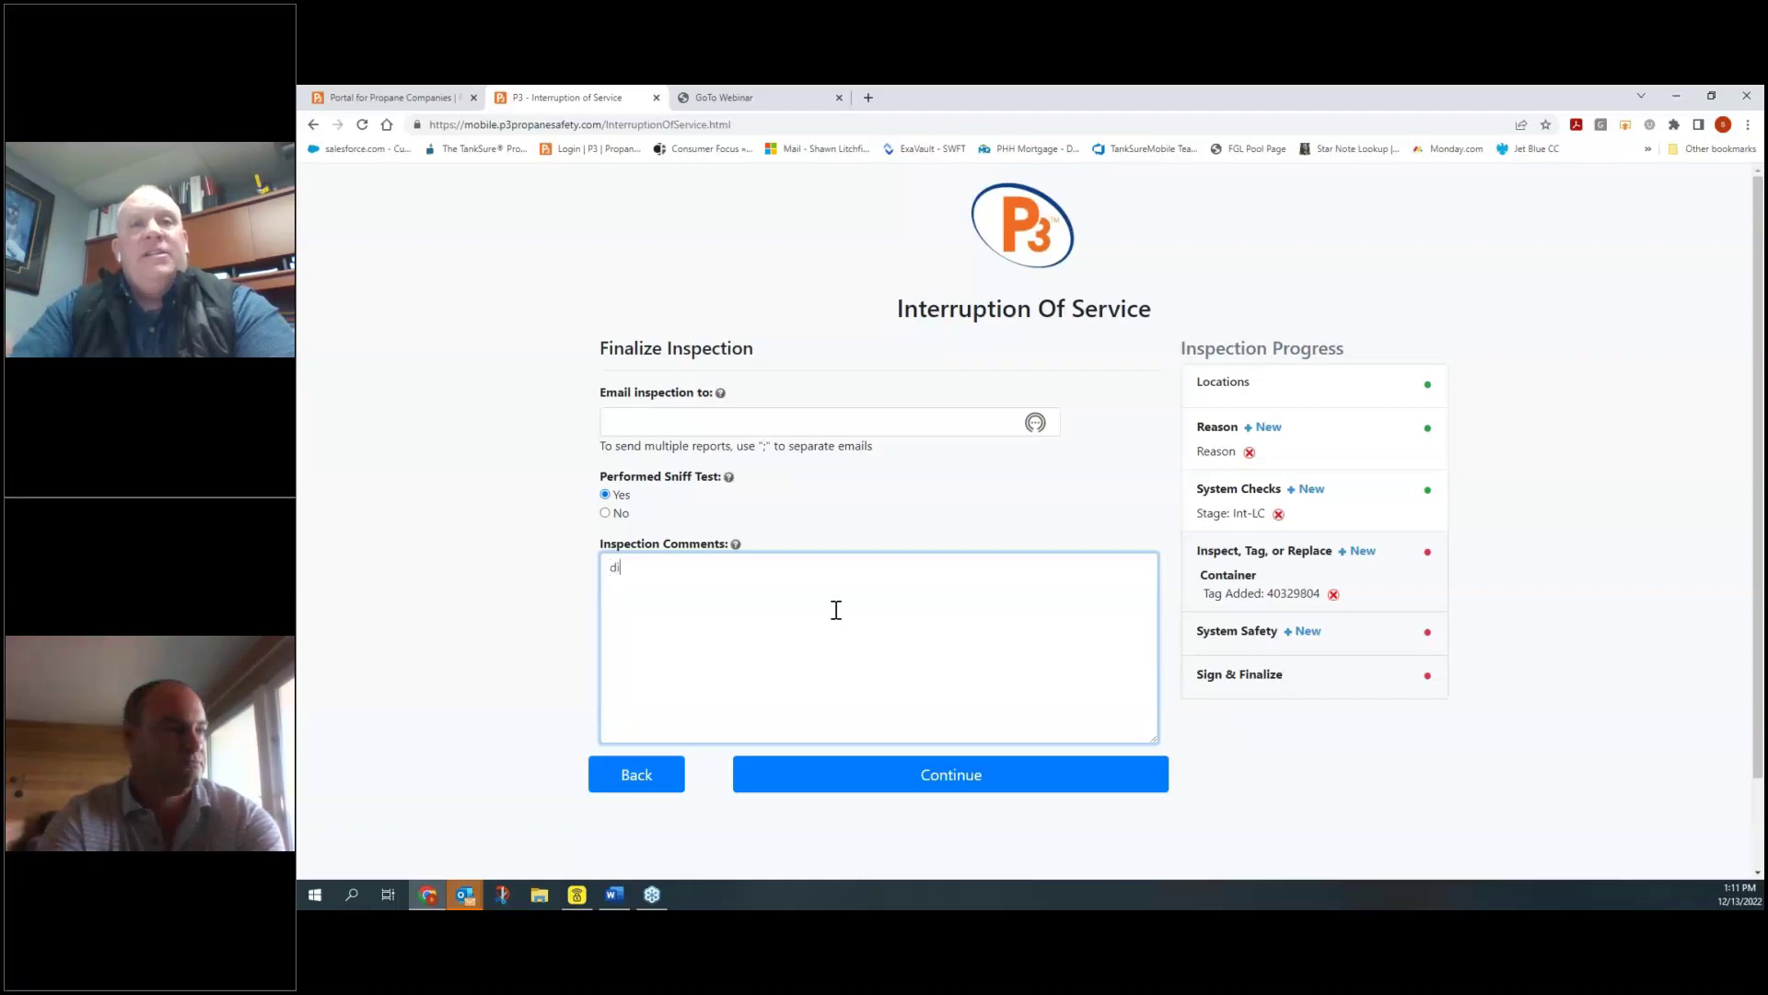
type("scovered leak ")
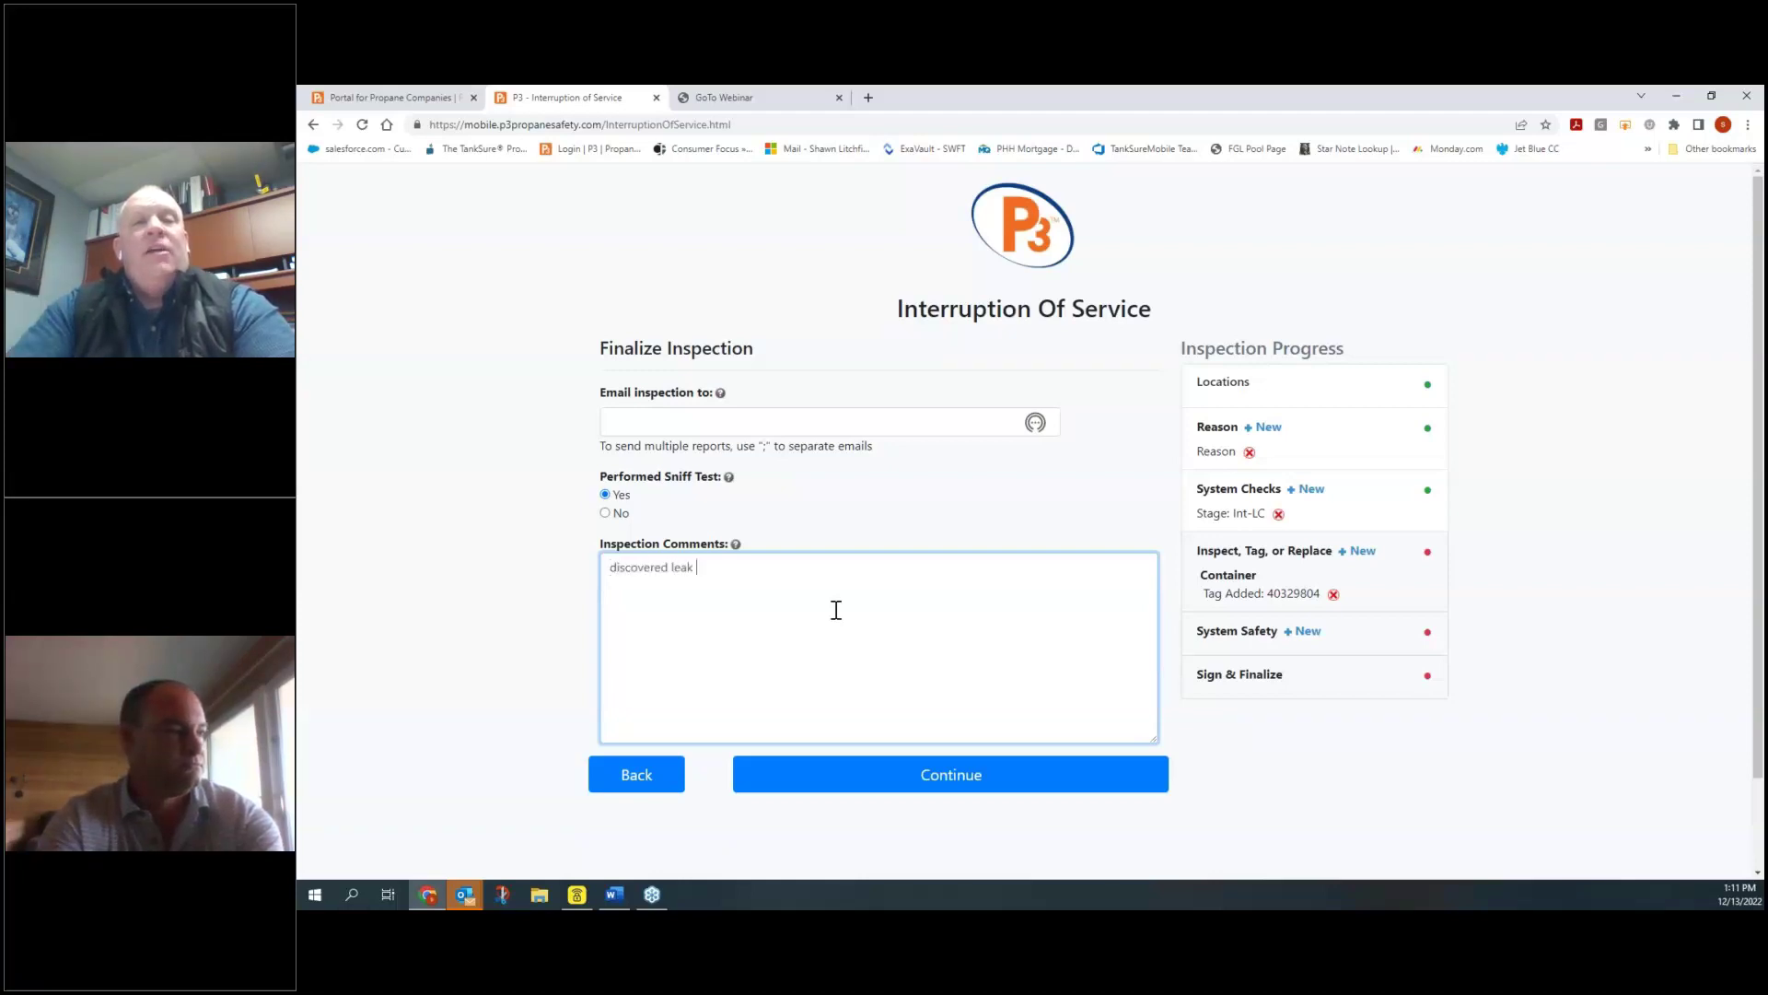
type("at tank.")
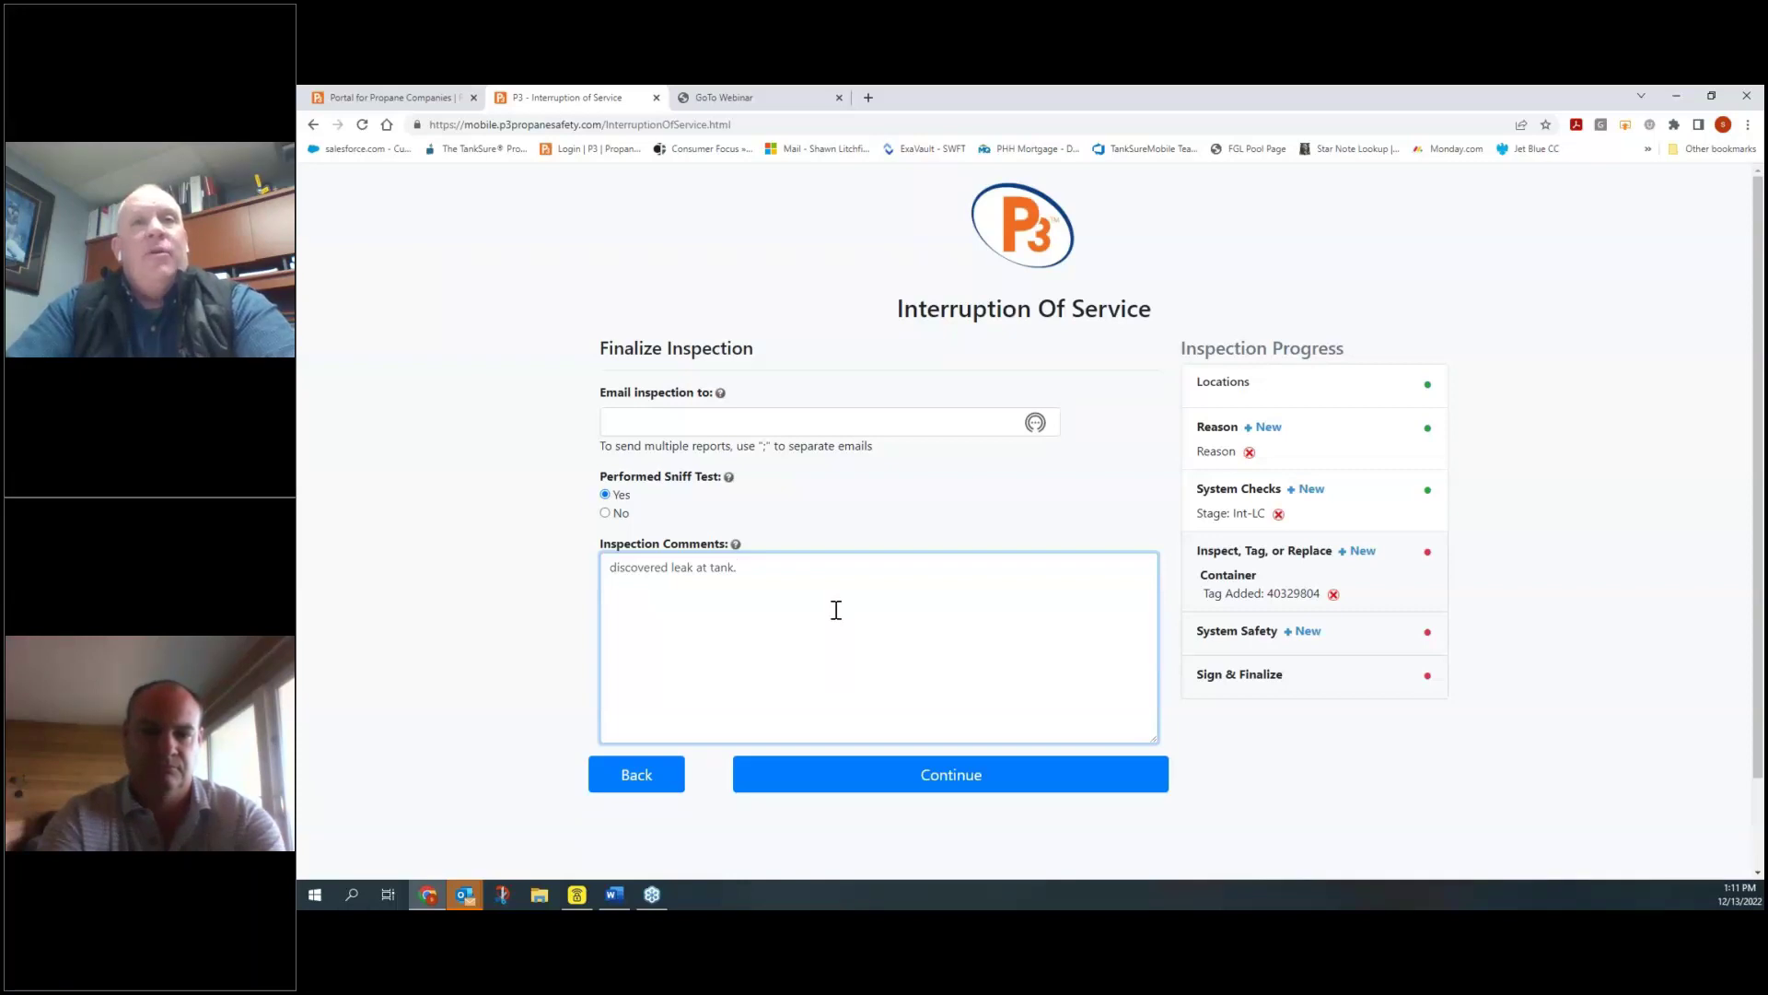
type("C")
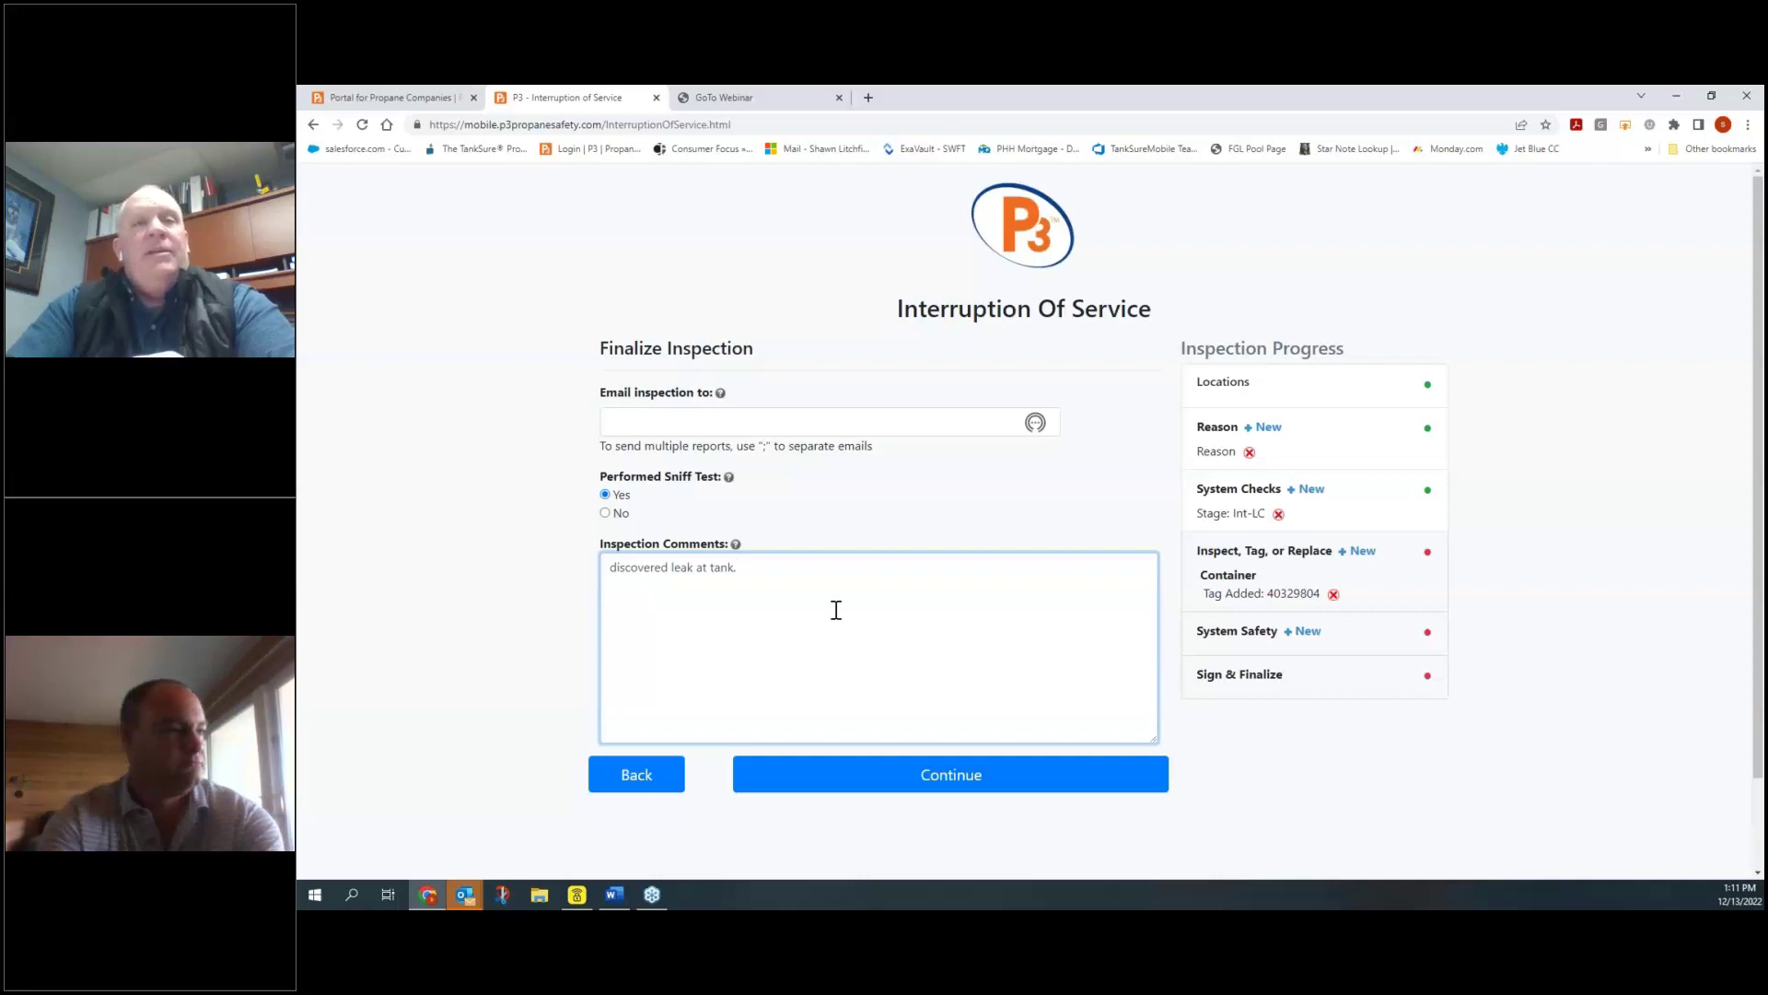
type("tank")
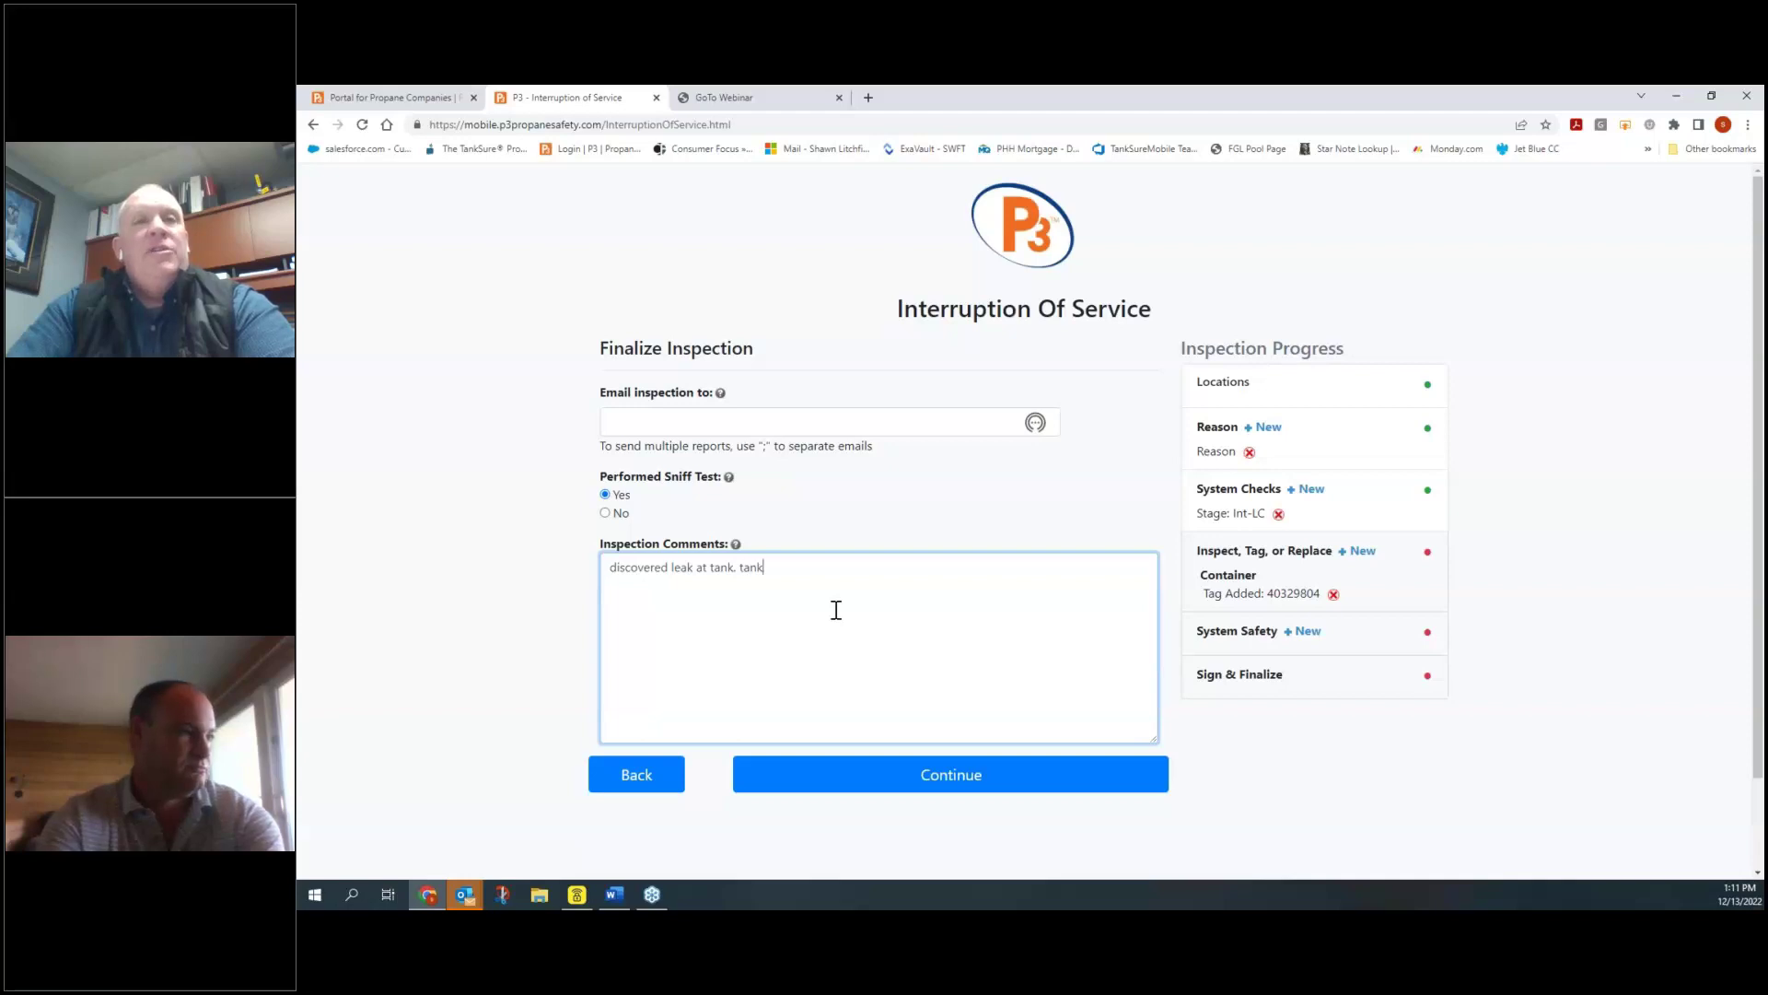
type(" down a hill wi")
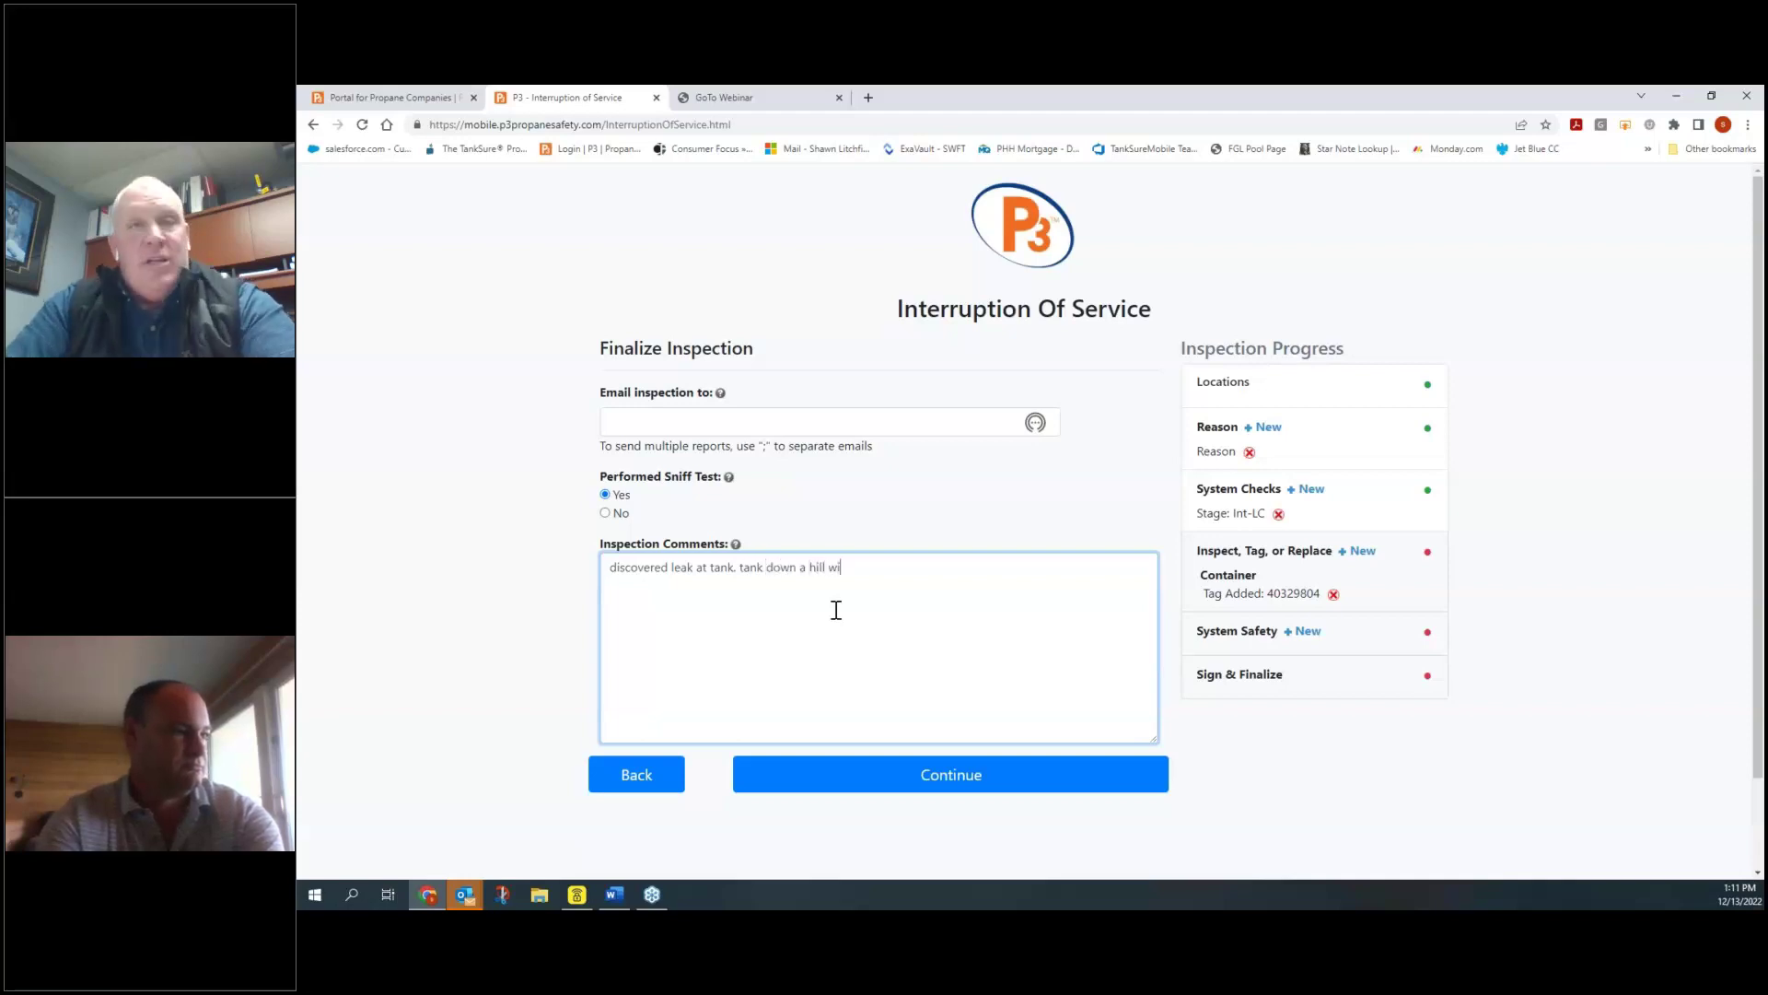
type("th two steps.")
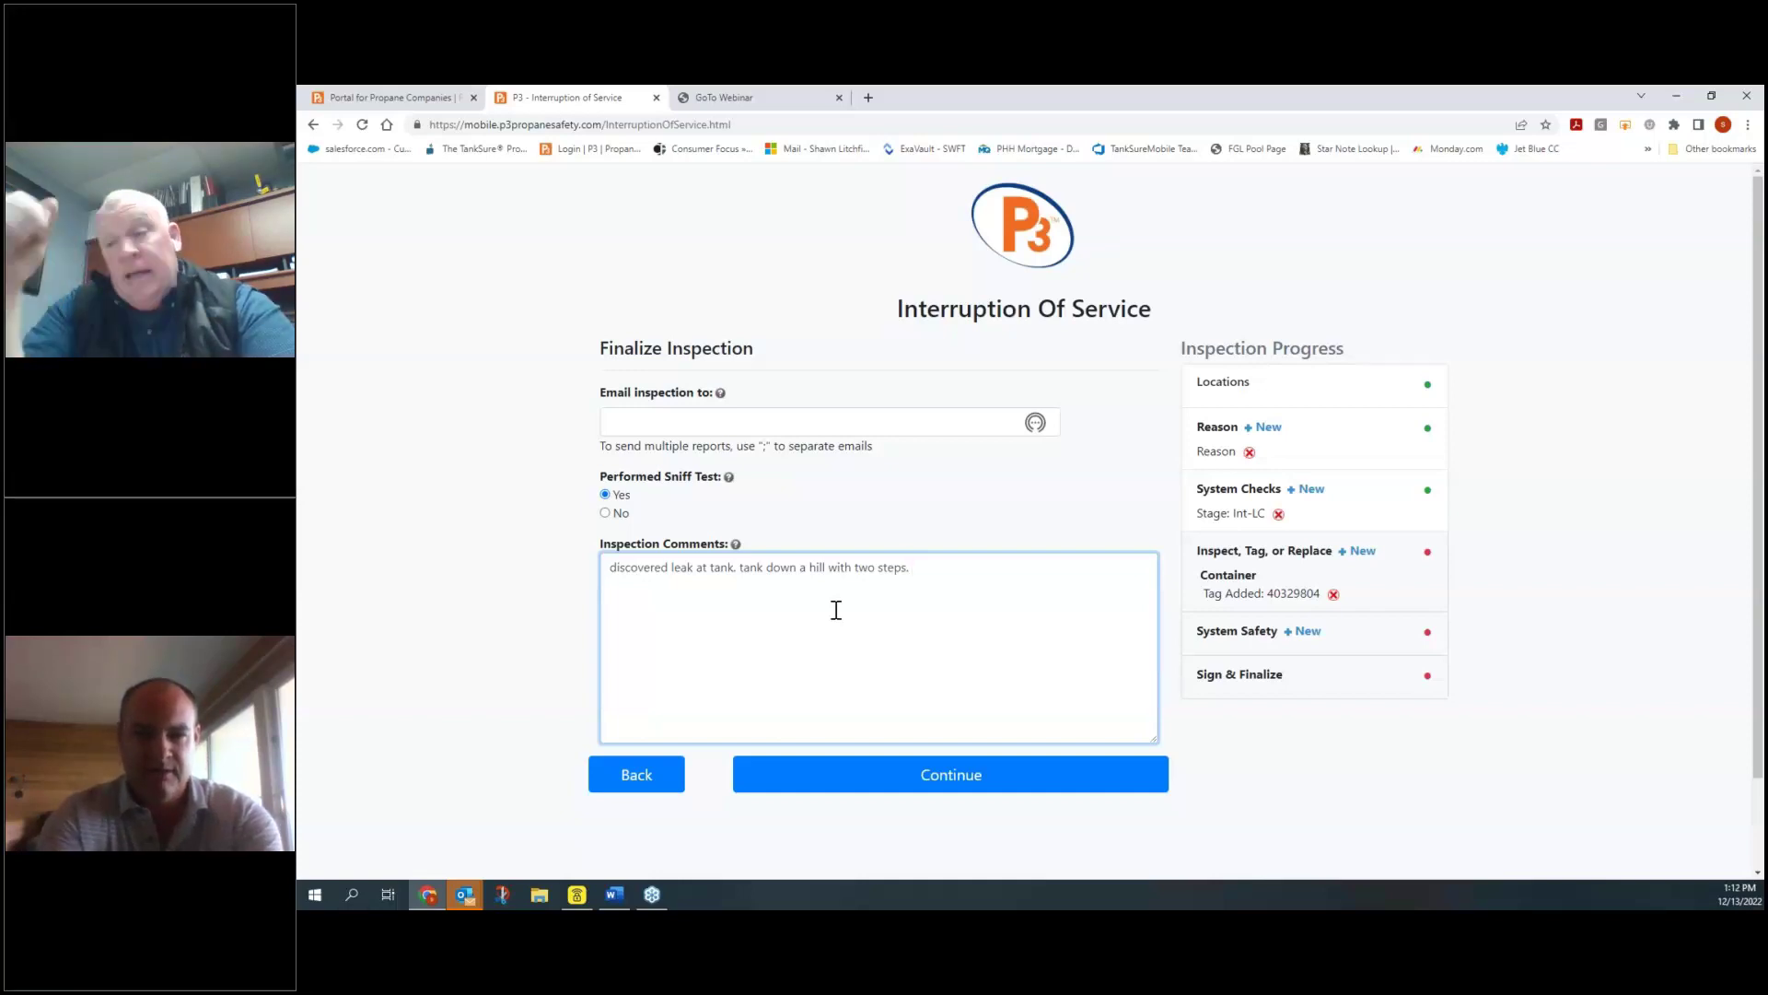
type("tank locked.")
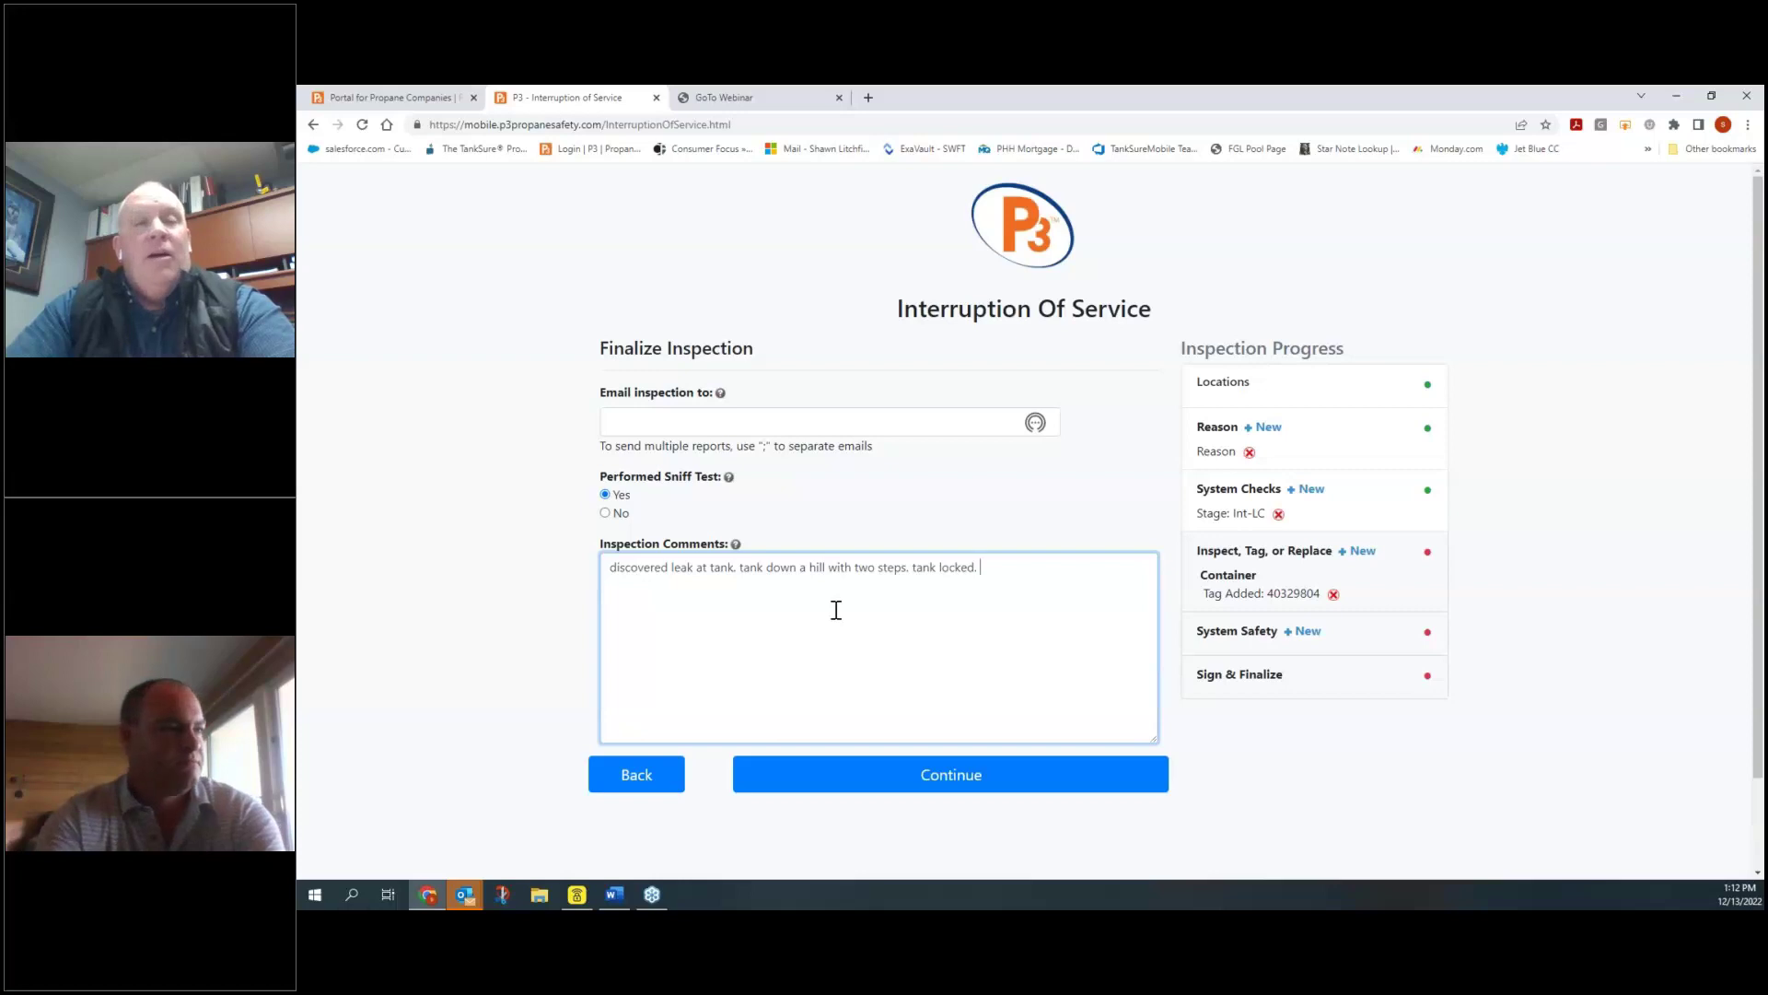
type("could not fix leak. Will follow up wit")
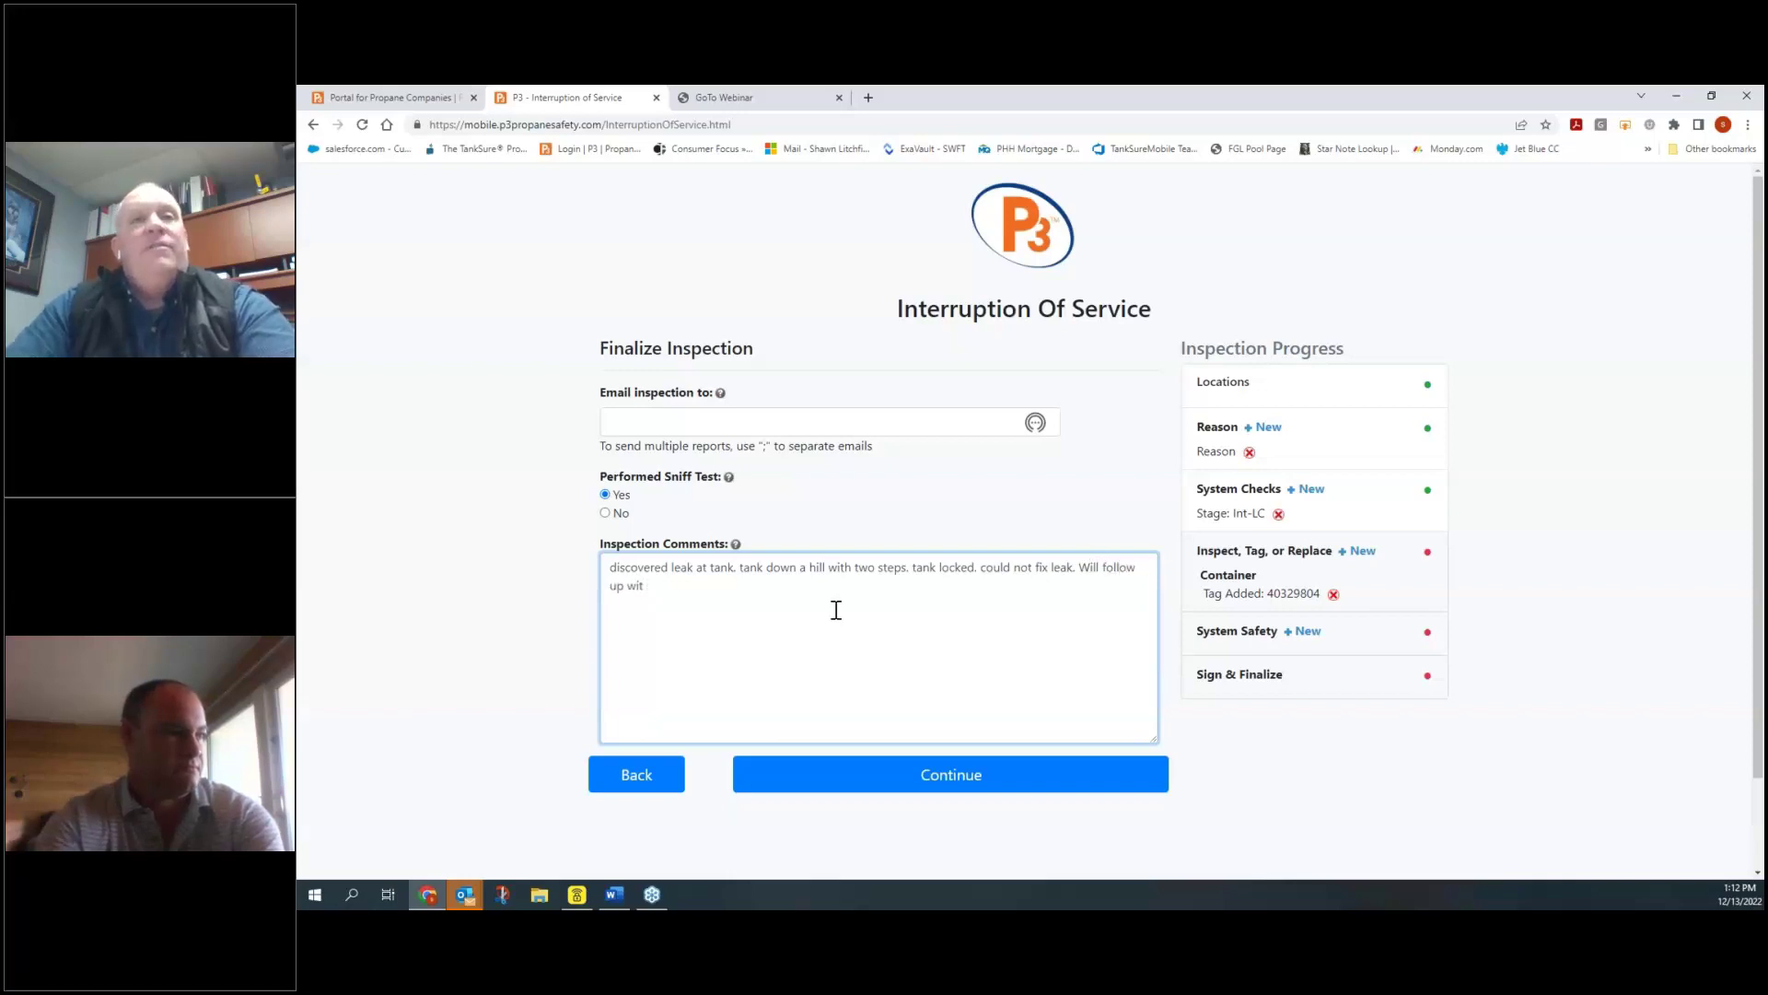
type("ervice")
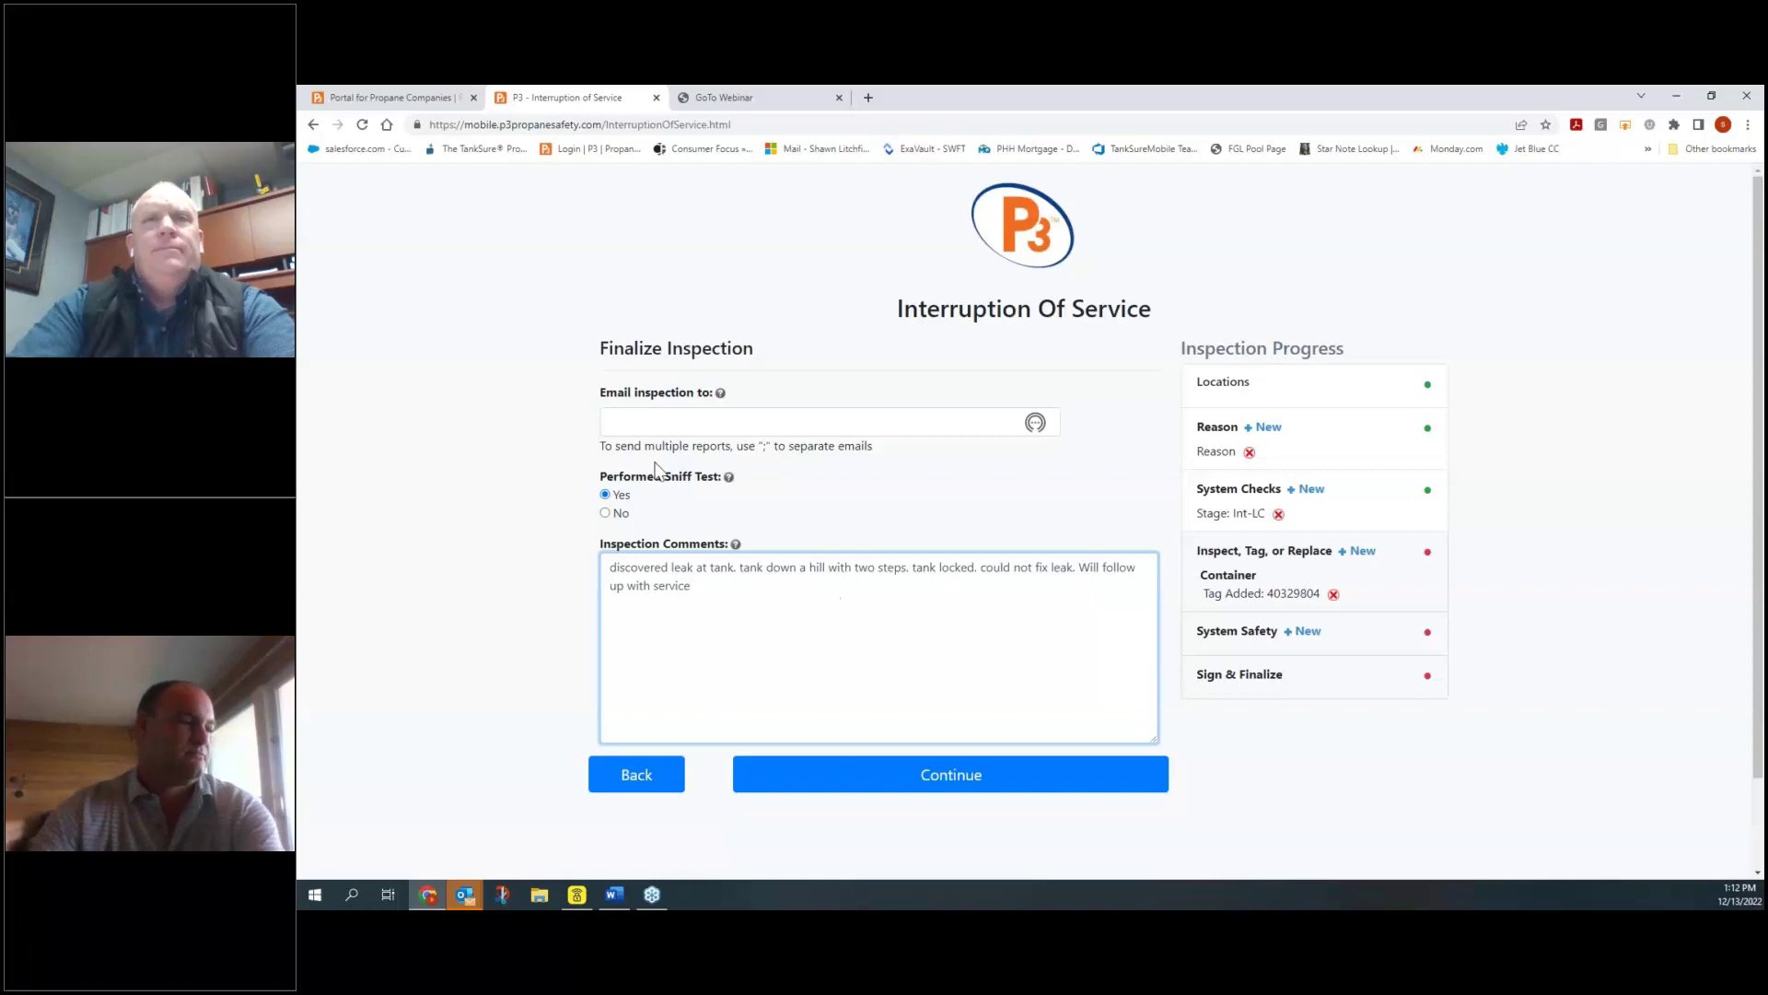
left_click(914, 778)
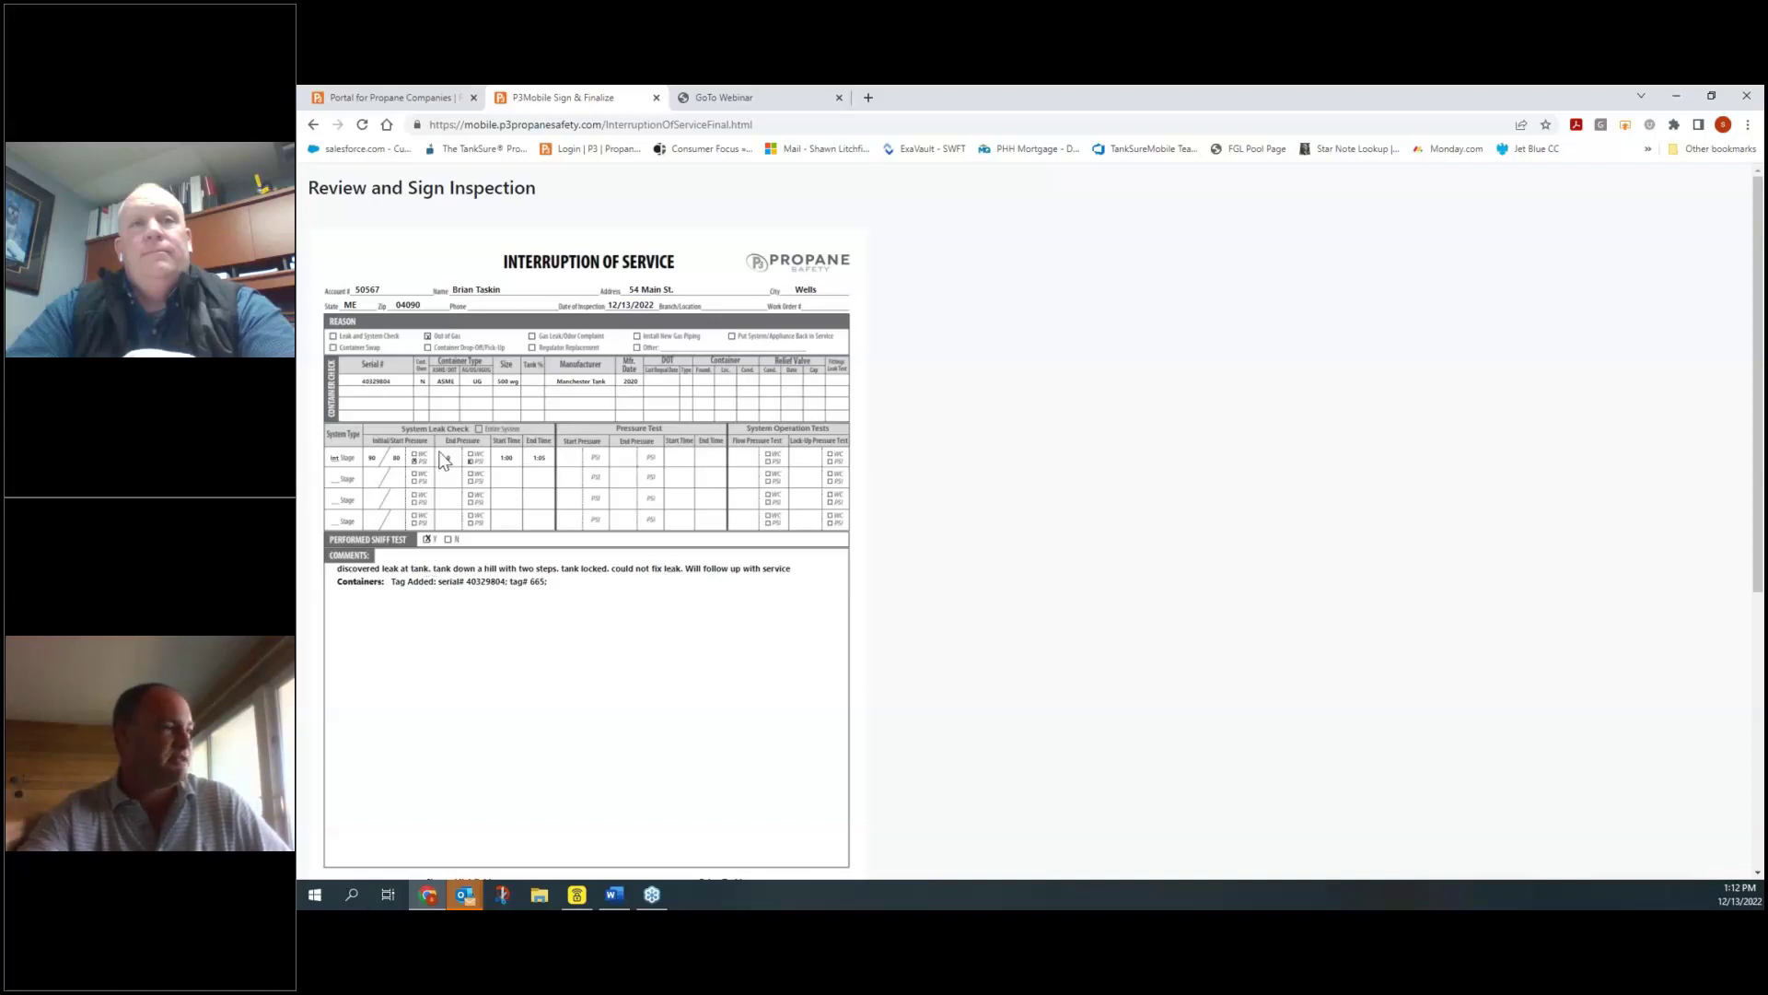
Step: Draw the customer and technician signatures, save and upload the report, and return to the main menu
scroll(705, 474, "down", 8)
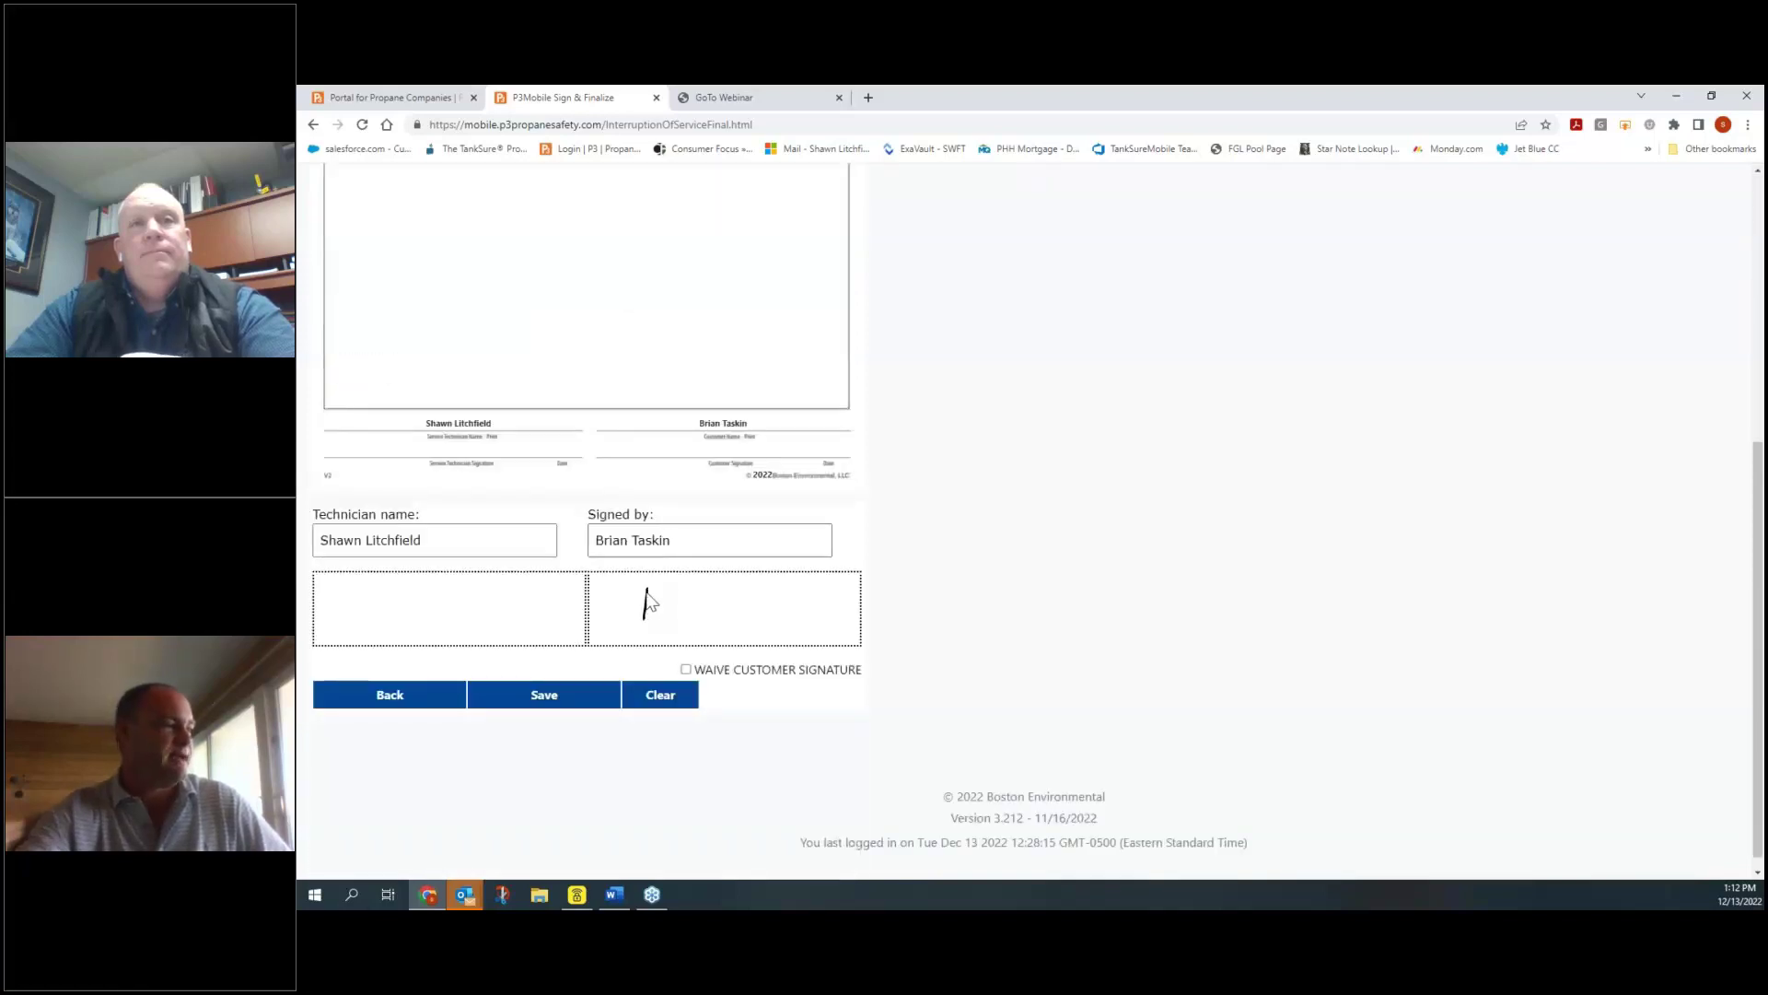
mouse_move(647, 592)
left_mouse_down()
mouse_move(655, 612)
mouse_move(722, 601)
left_mouse_up()
mouse_move(711, 597)
left_mouse_down()
mouse_move(712, 616)
mouse_move(764, 610)
left_mouse_up()
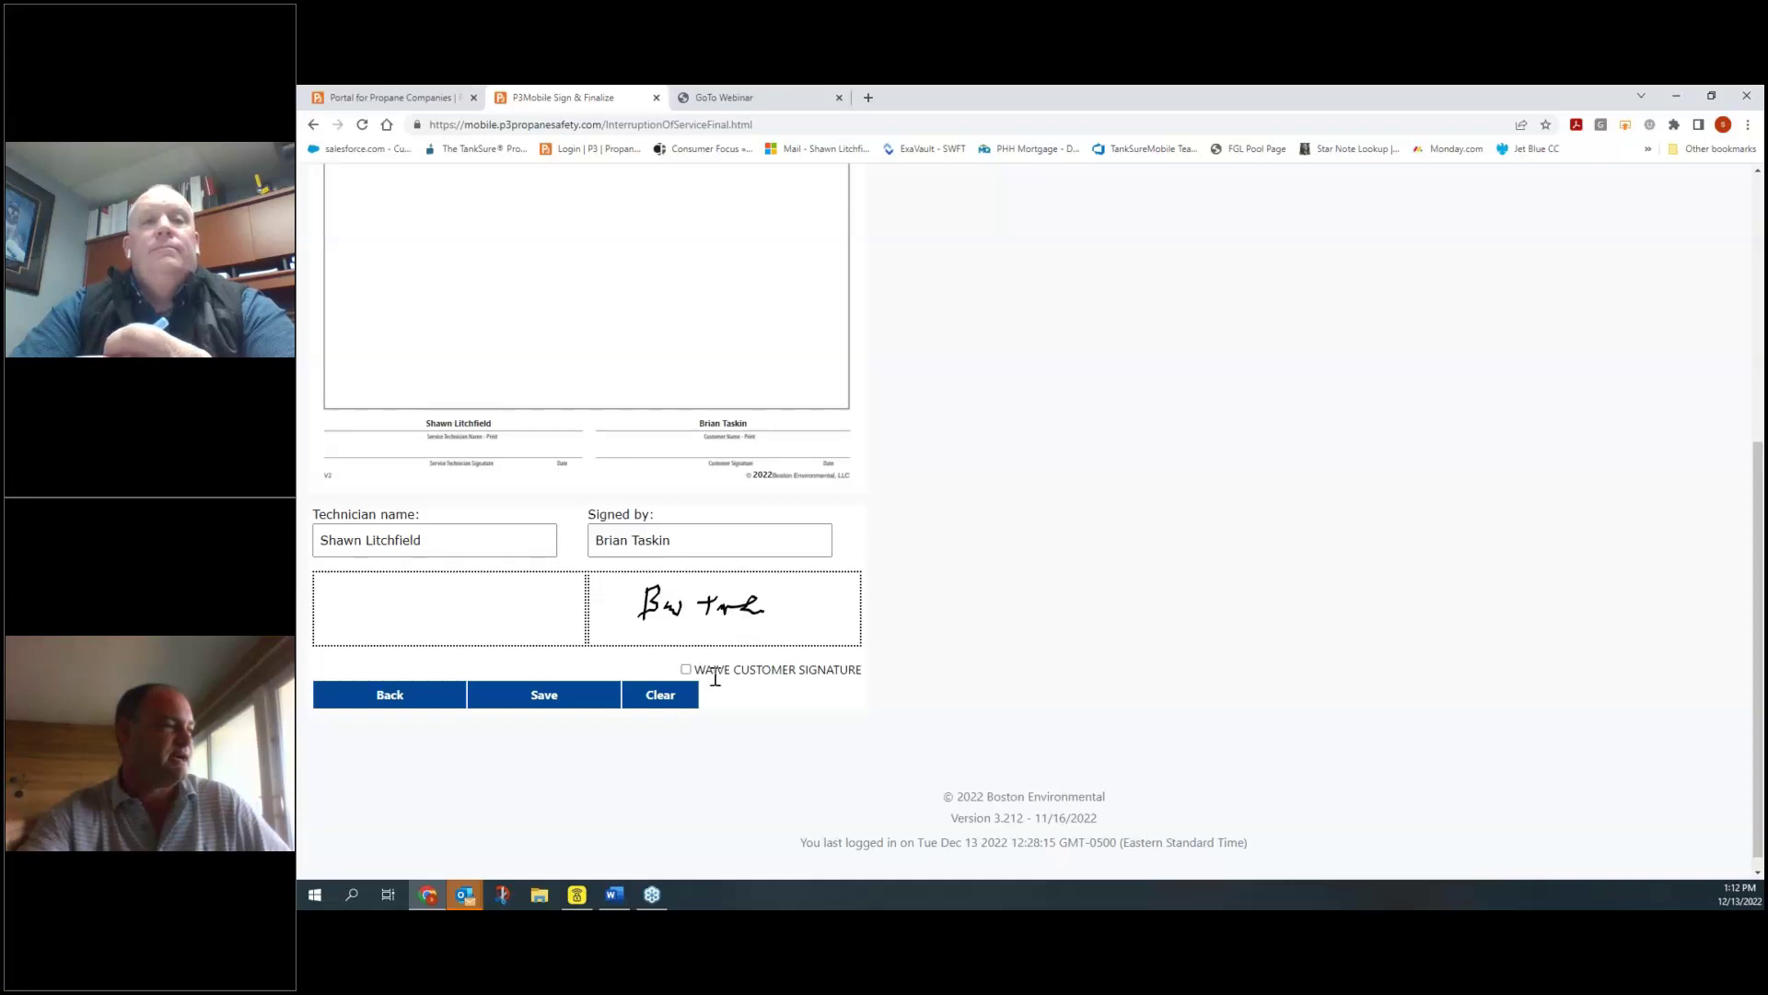
left_click_drag(335, 634, 526, 600)
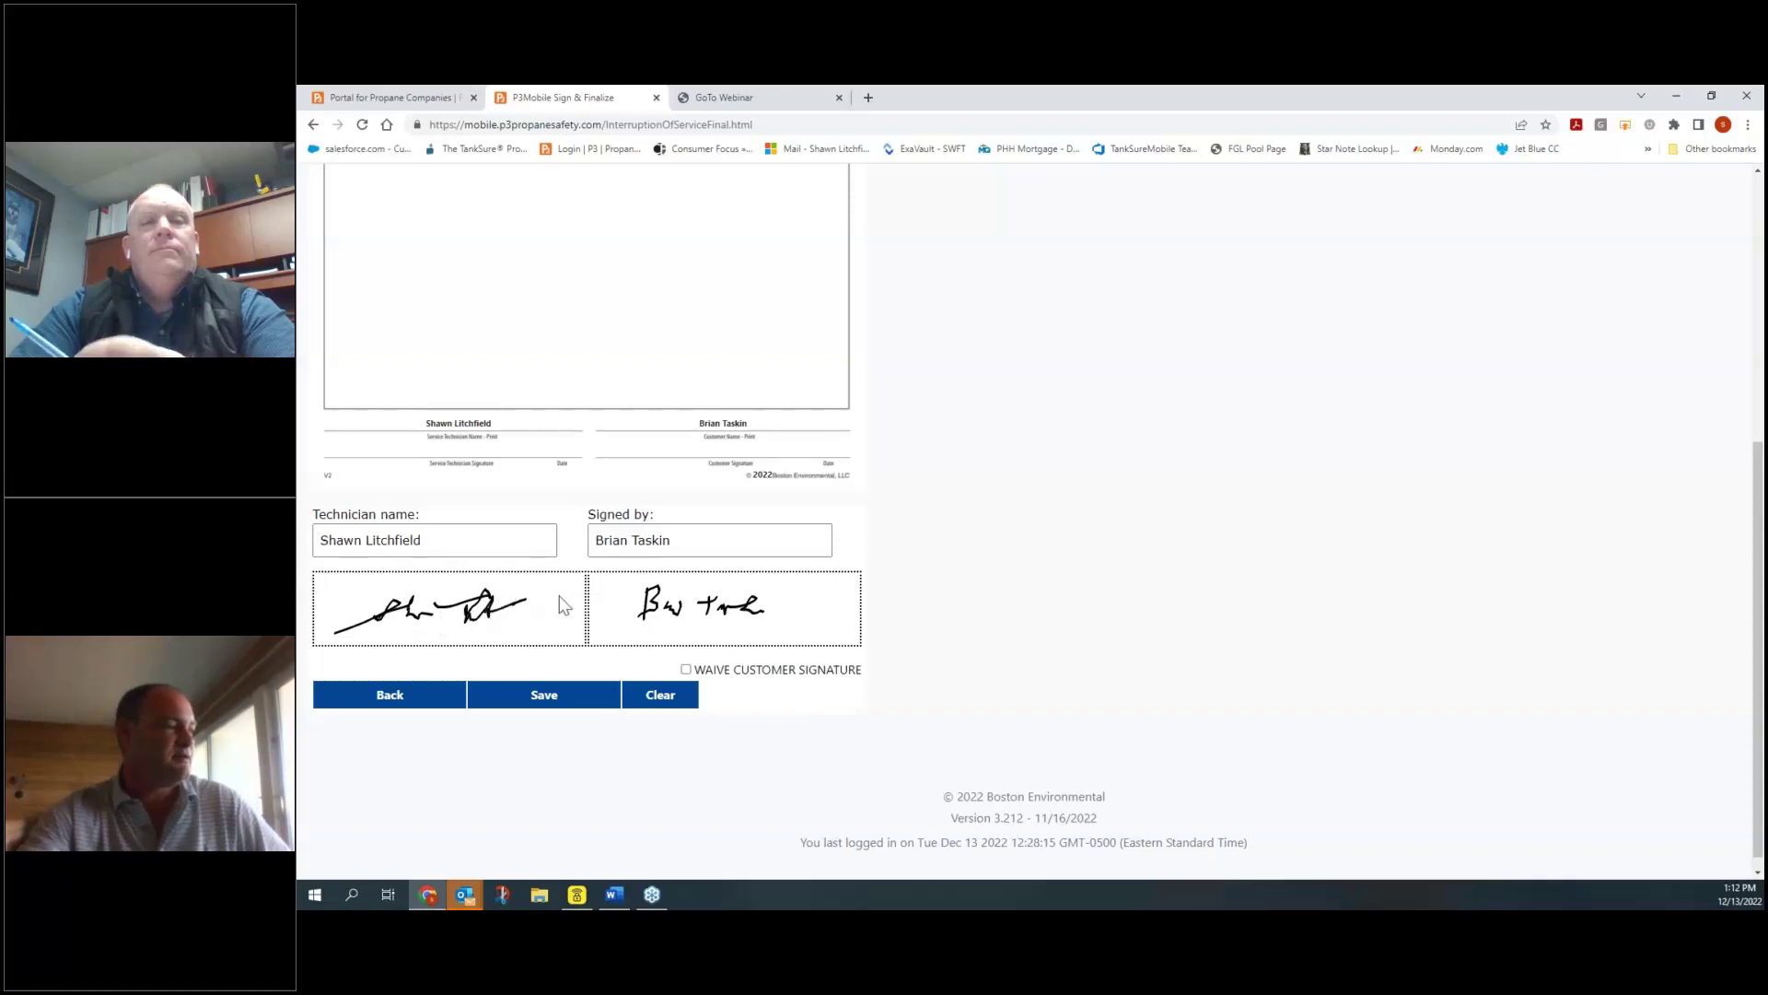
left_click(563, 704)
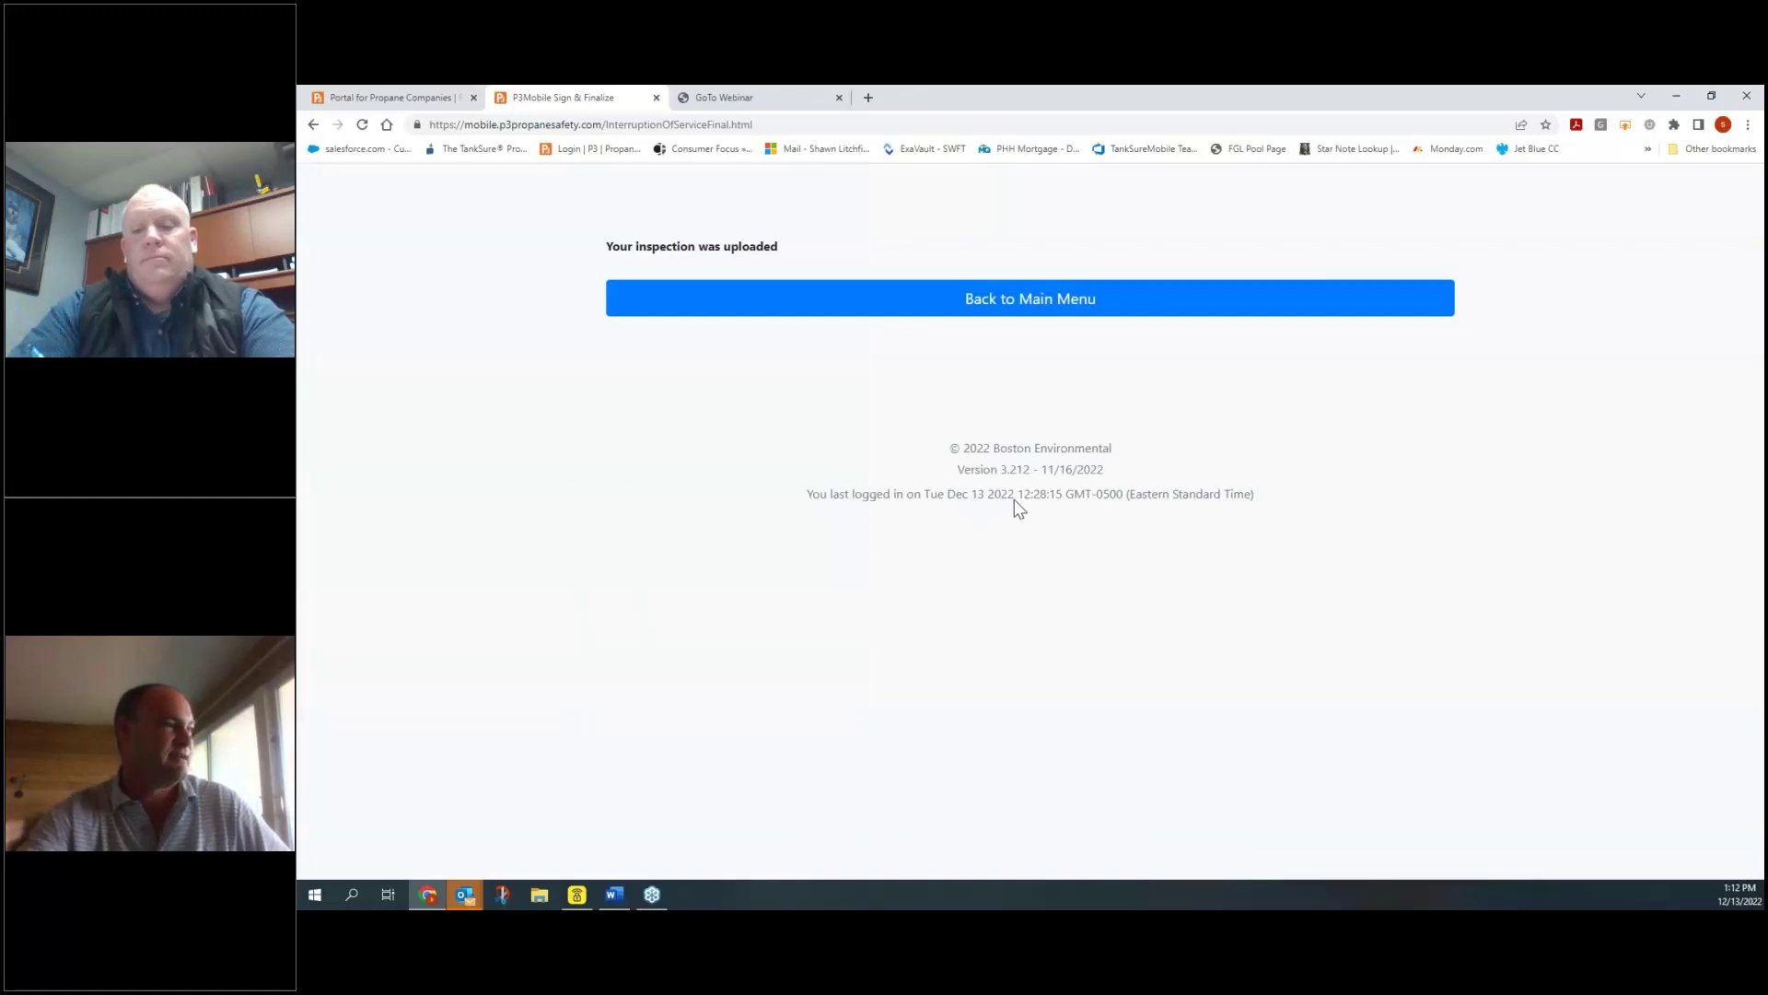
left_click(1058, 307)
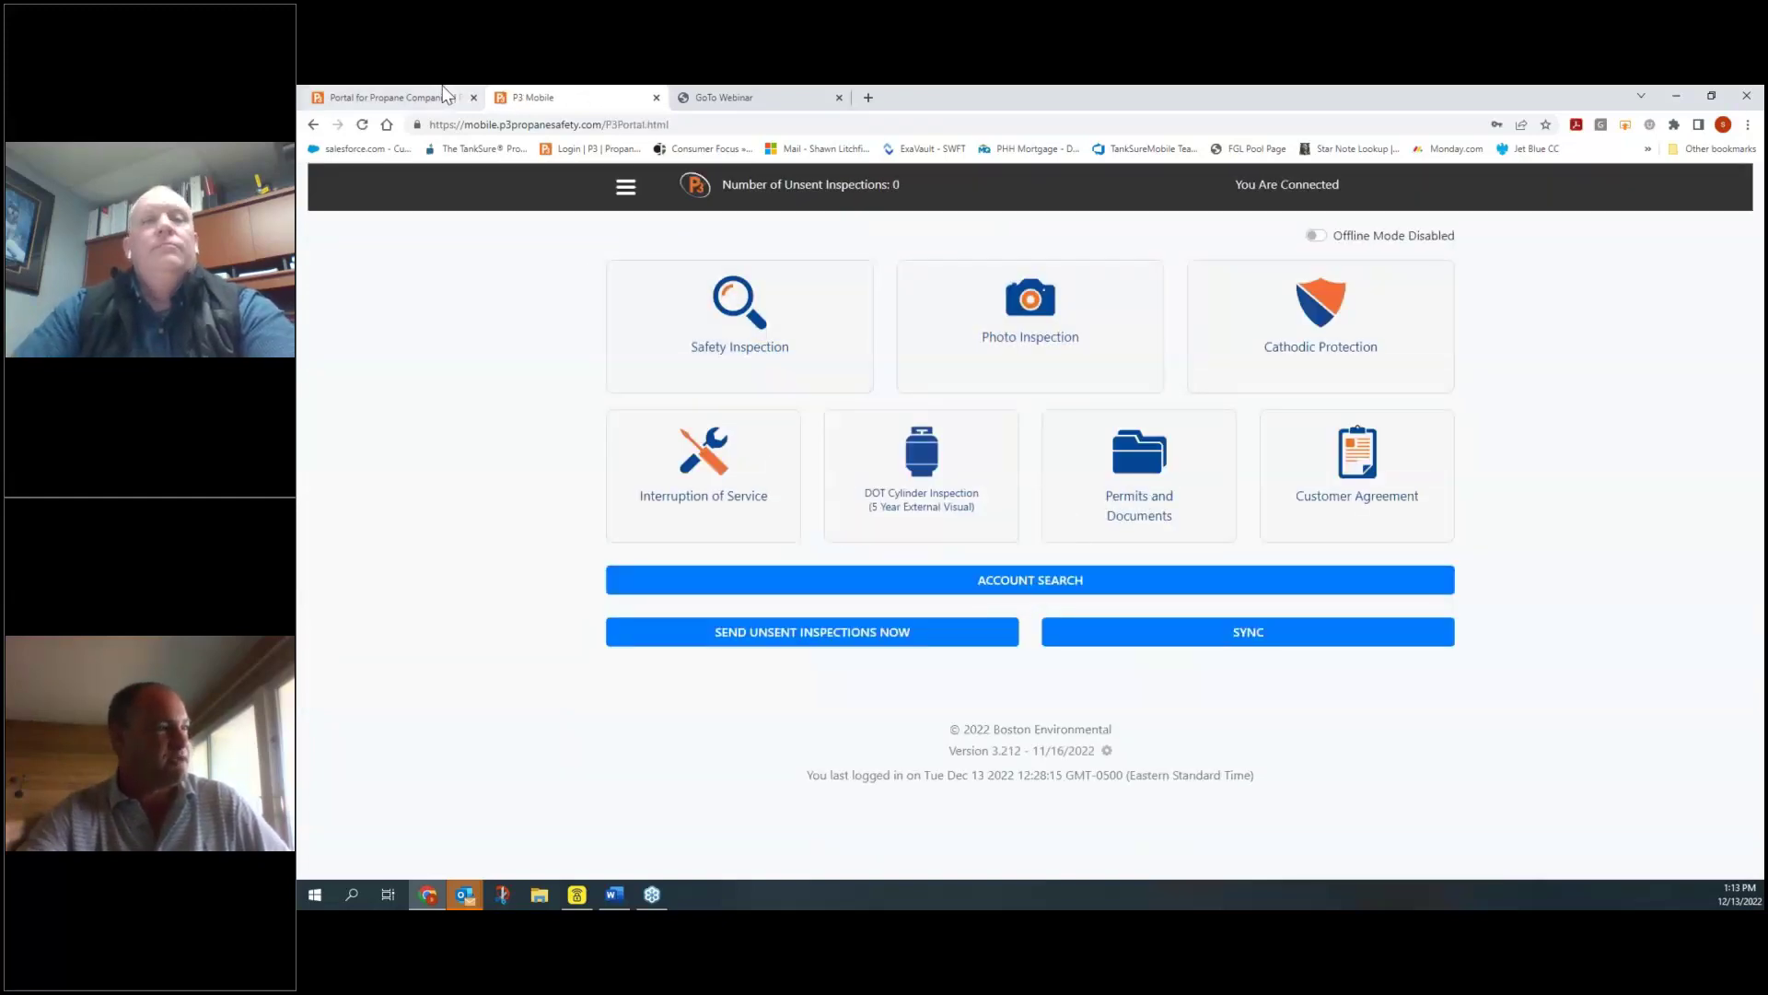
Step: Log into the compliance portal and review the 1 leak check issue and tagged tank 665
left_click(387, 97)
left_click(1145, 512)
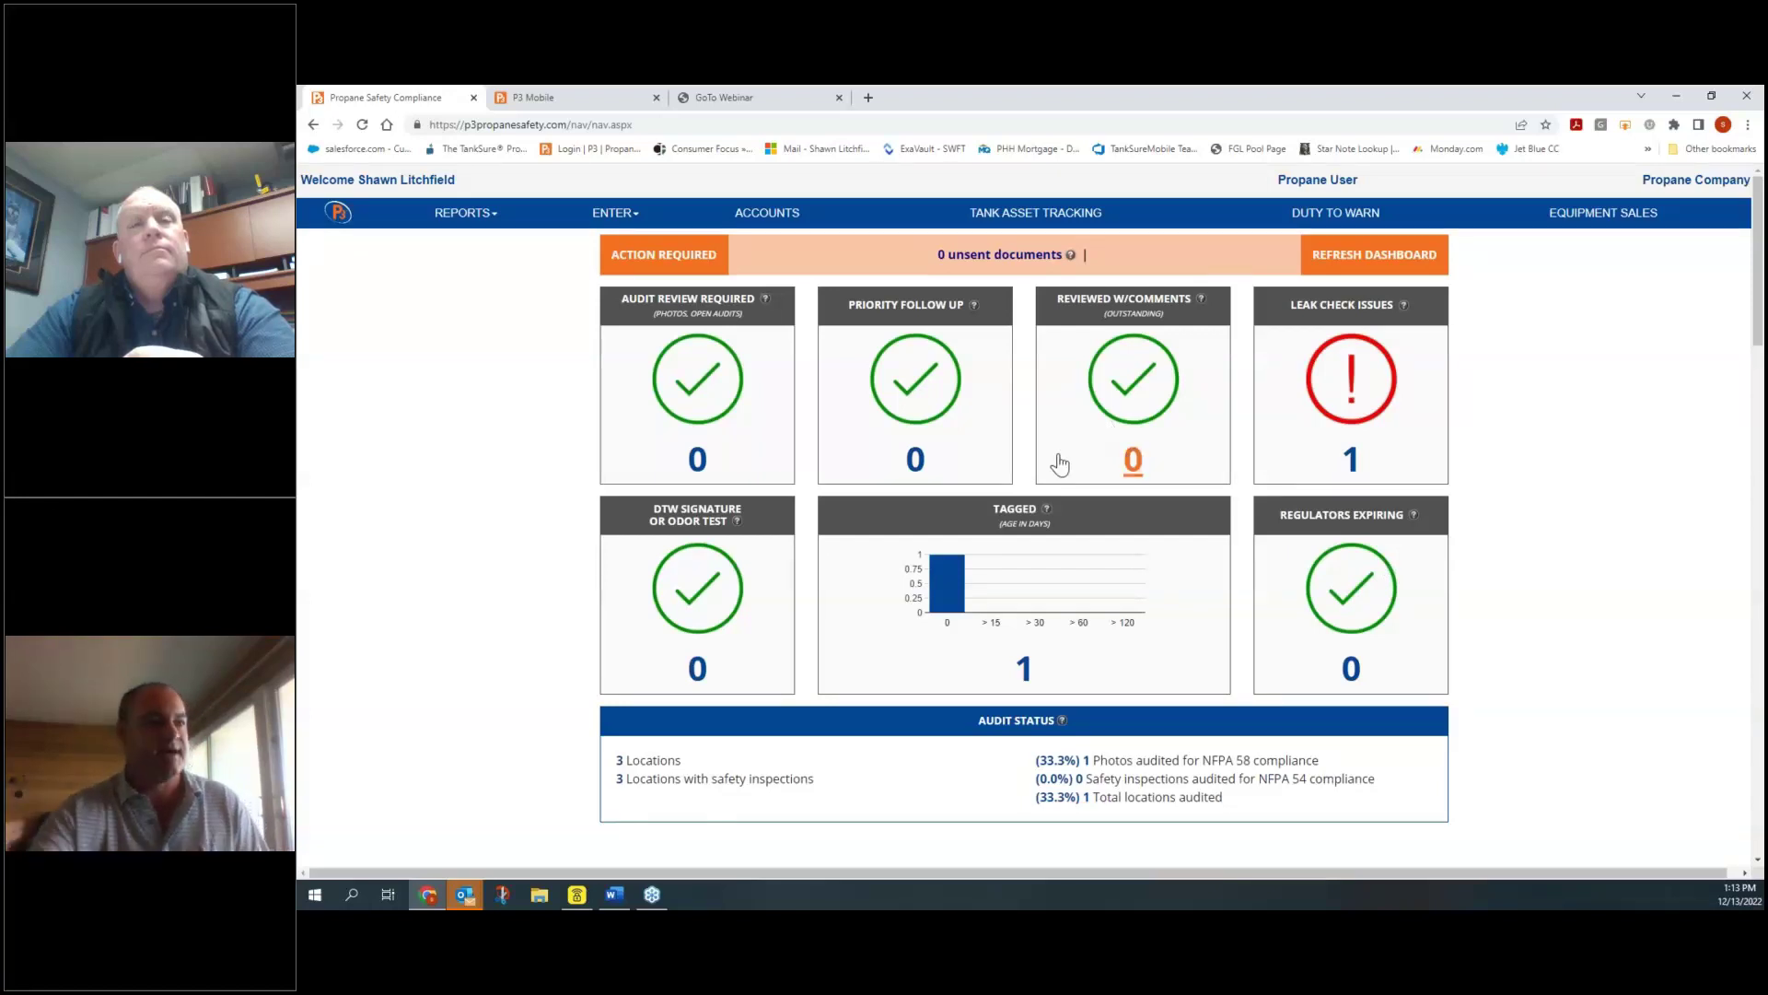
left_click(1349, 461)
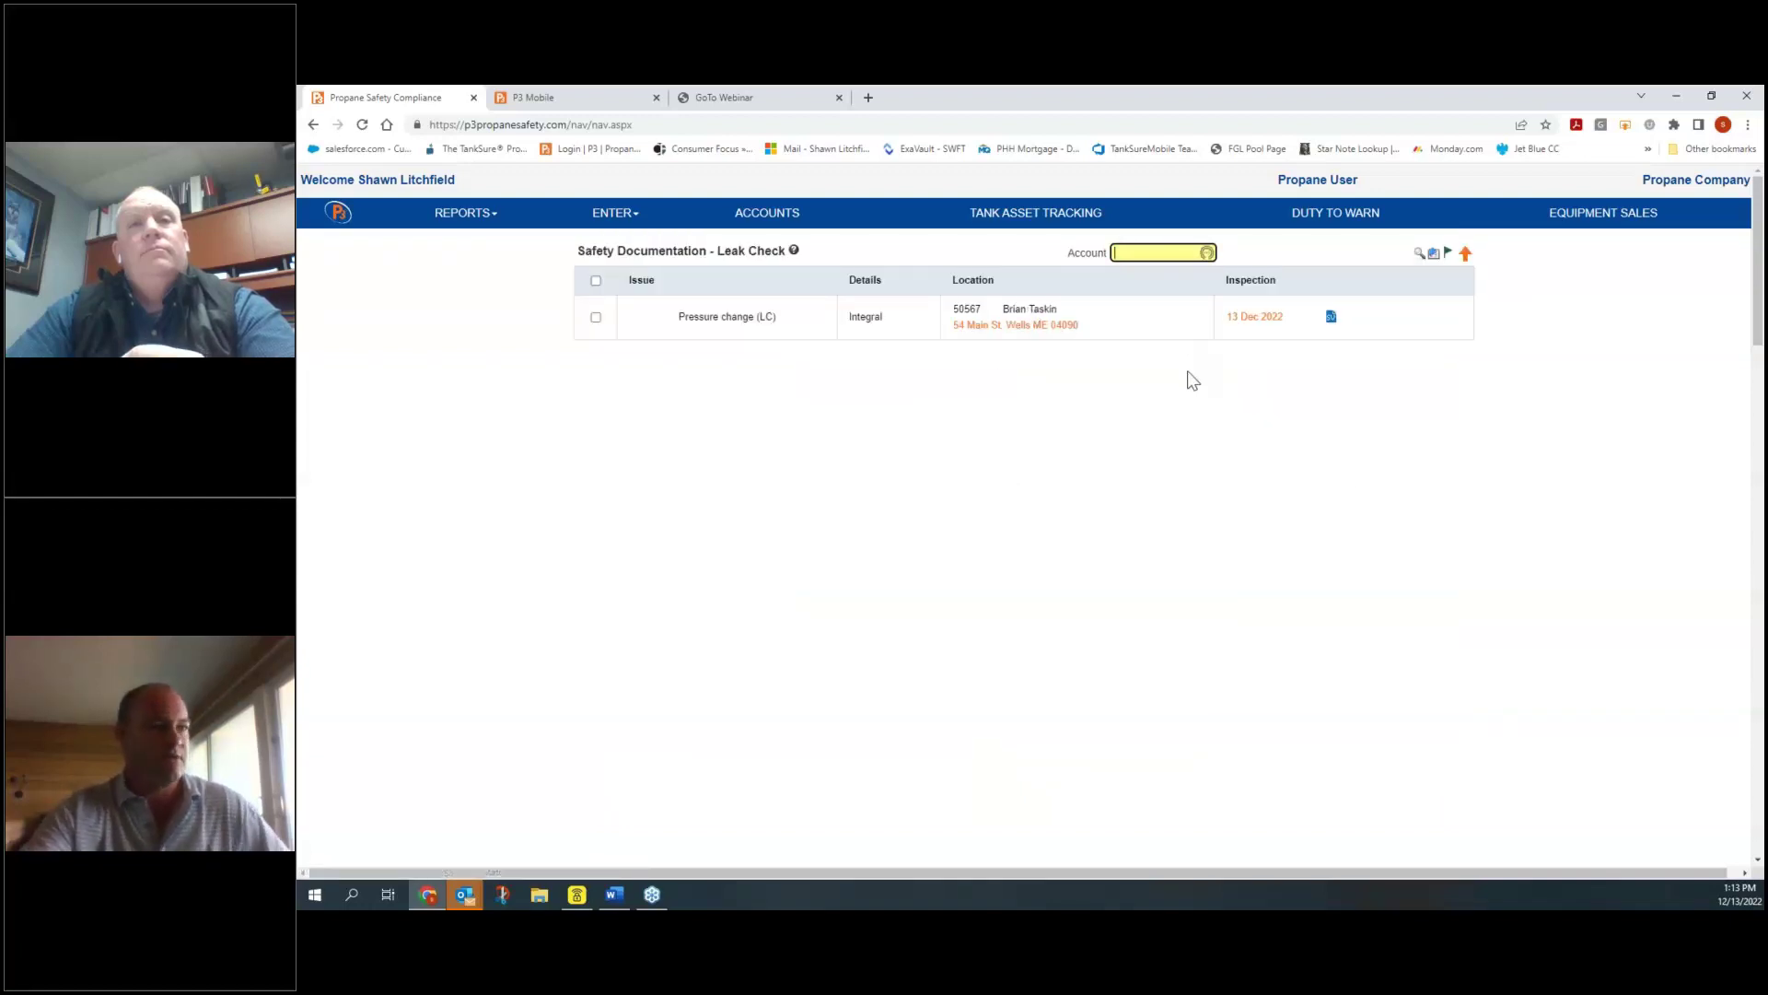
left_click_drag(783, 316, 691, 324)
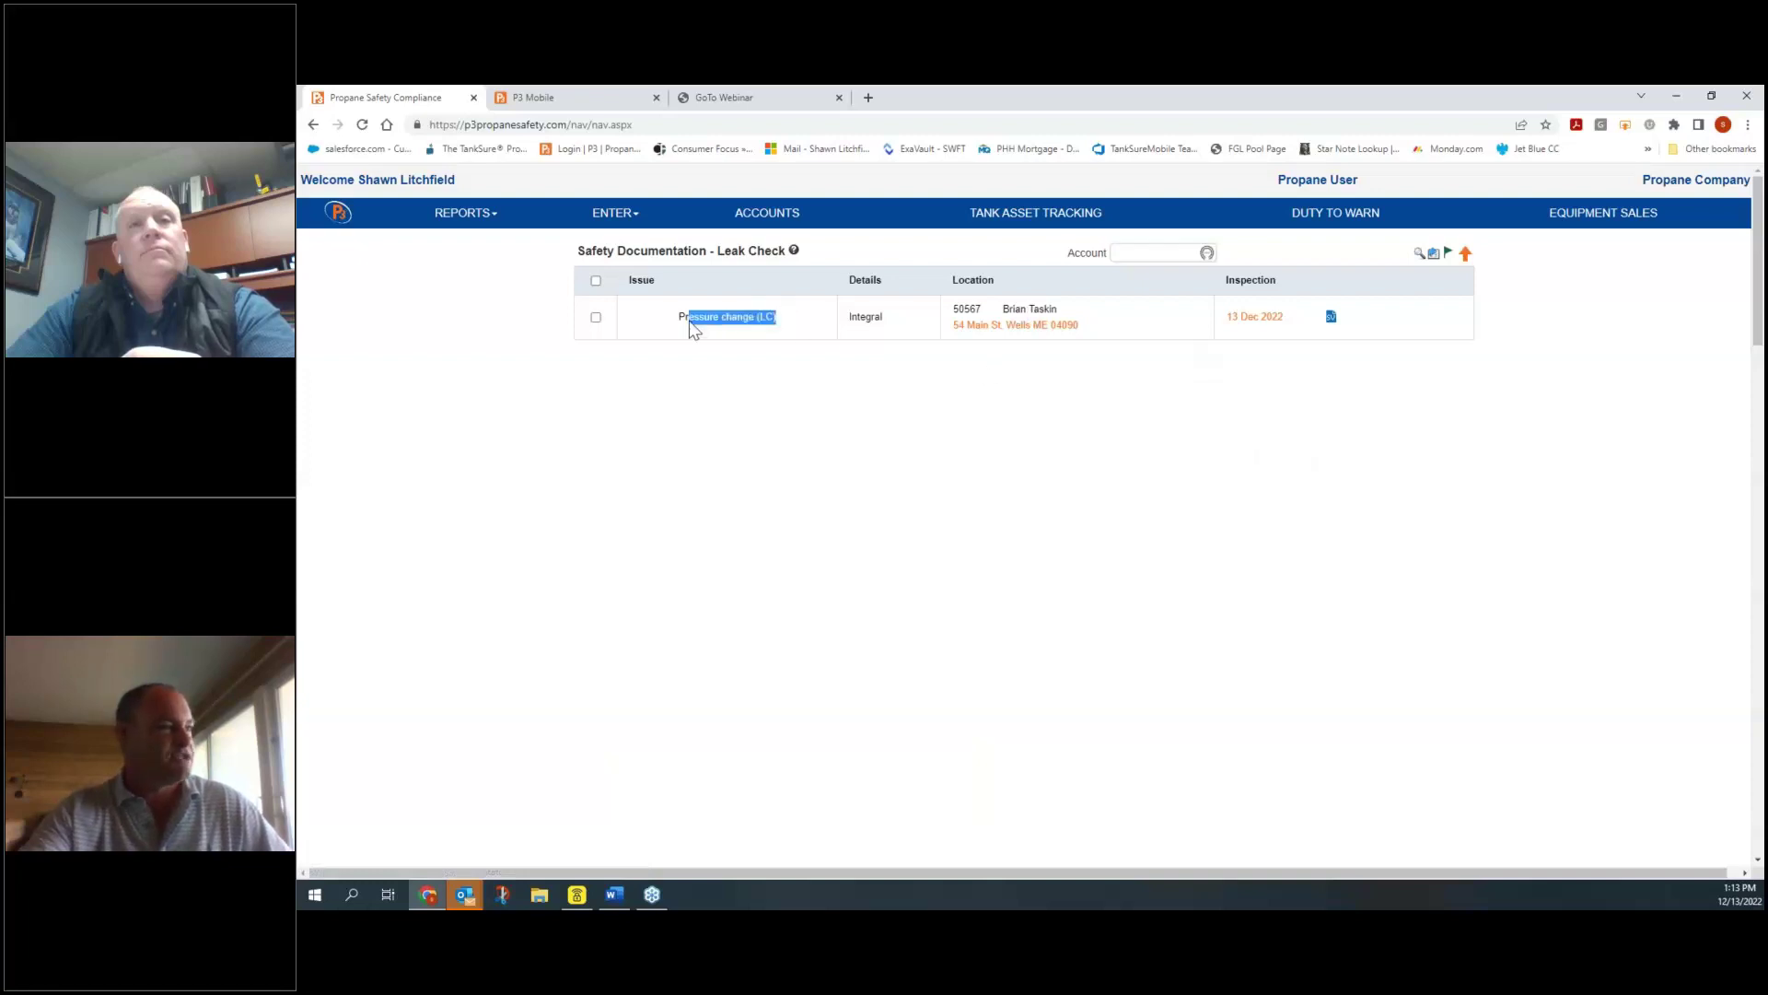
left_click(440, 183)
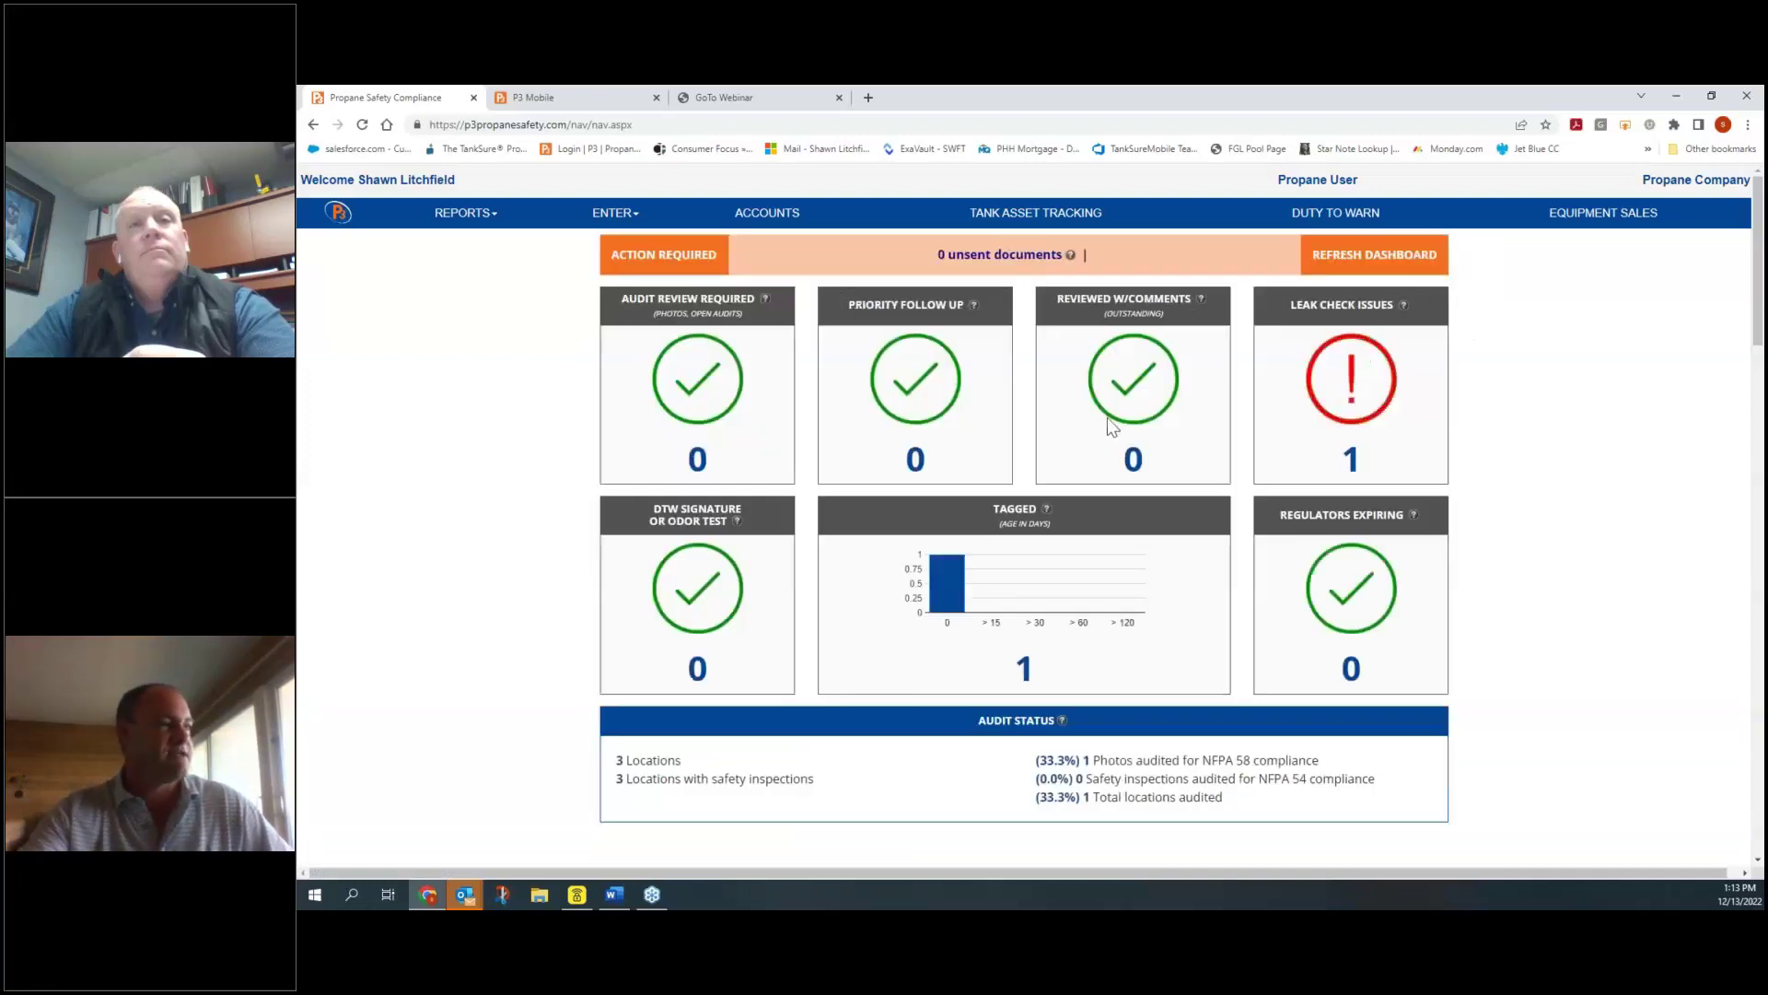
left_click(1024, 669)
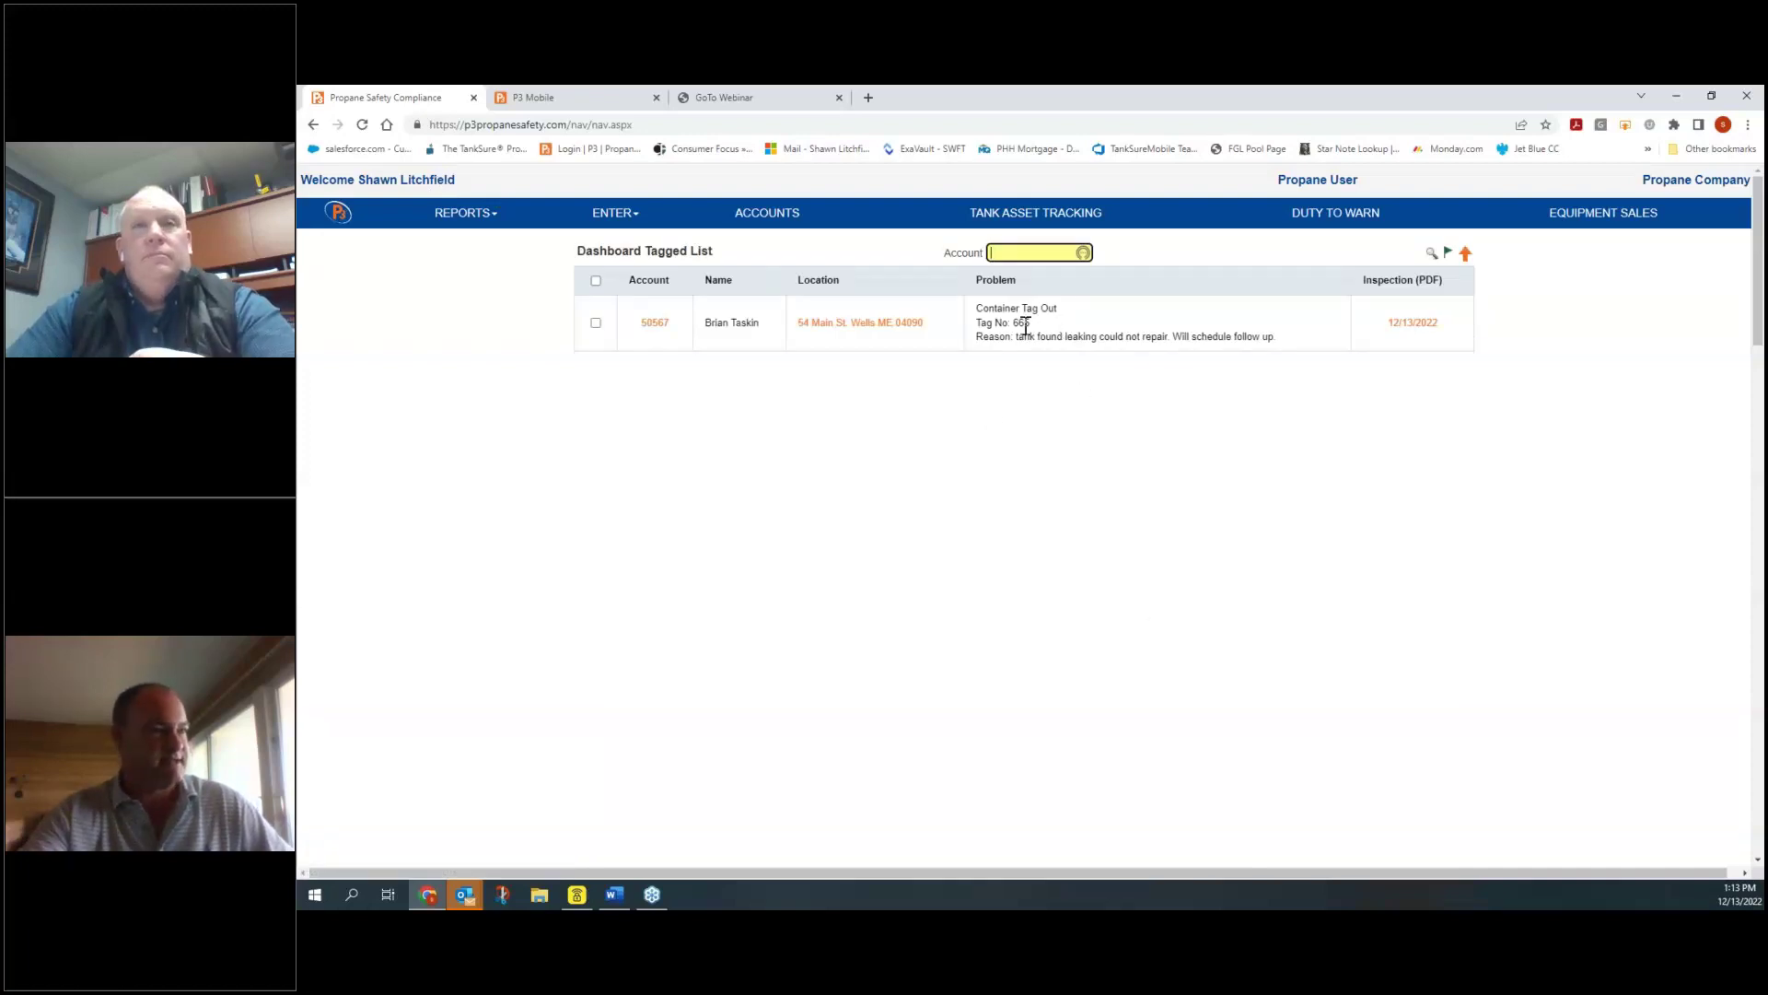
left_click(398, 183)
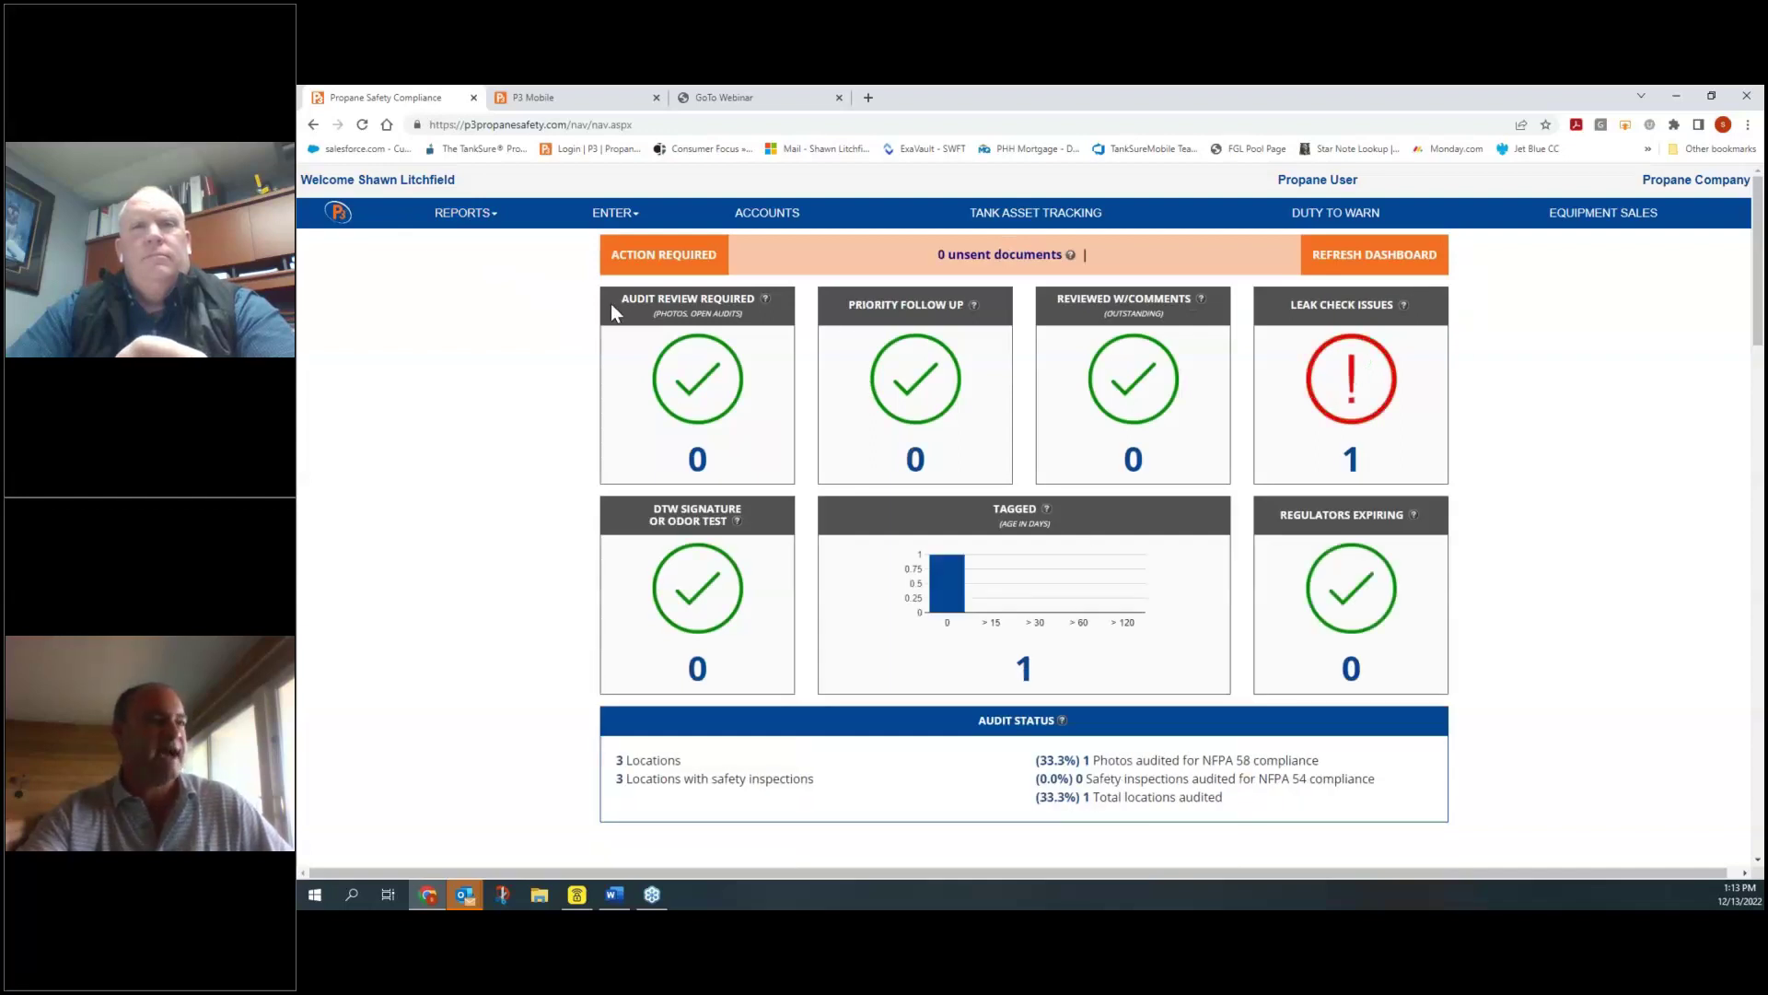
left_click(339, 214)
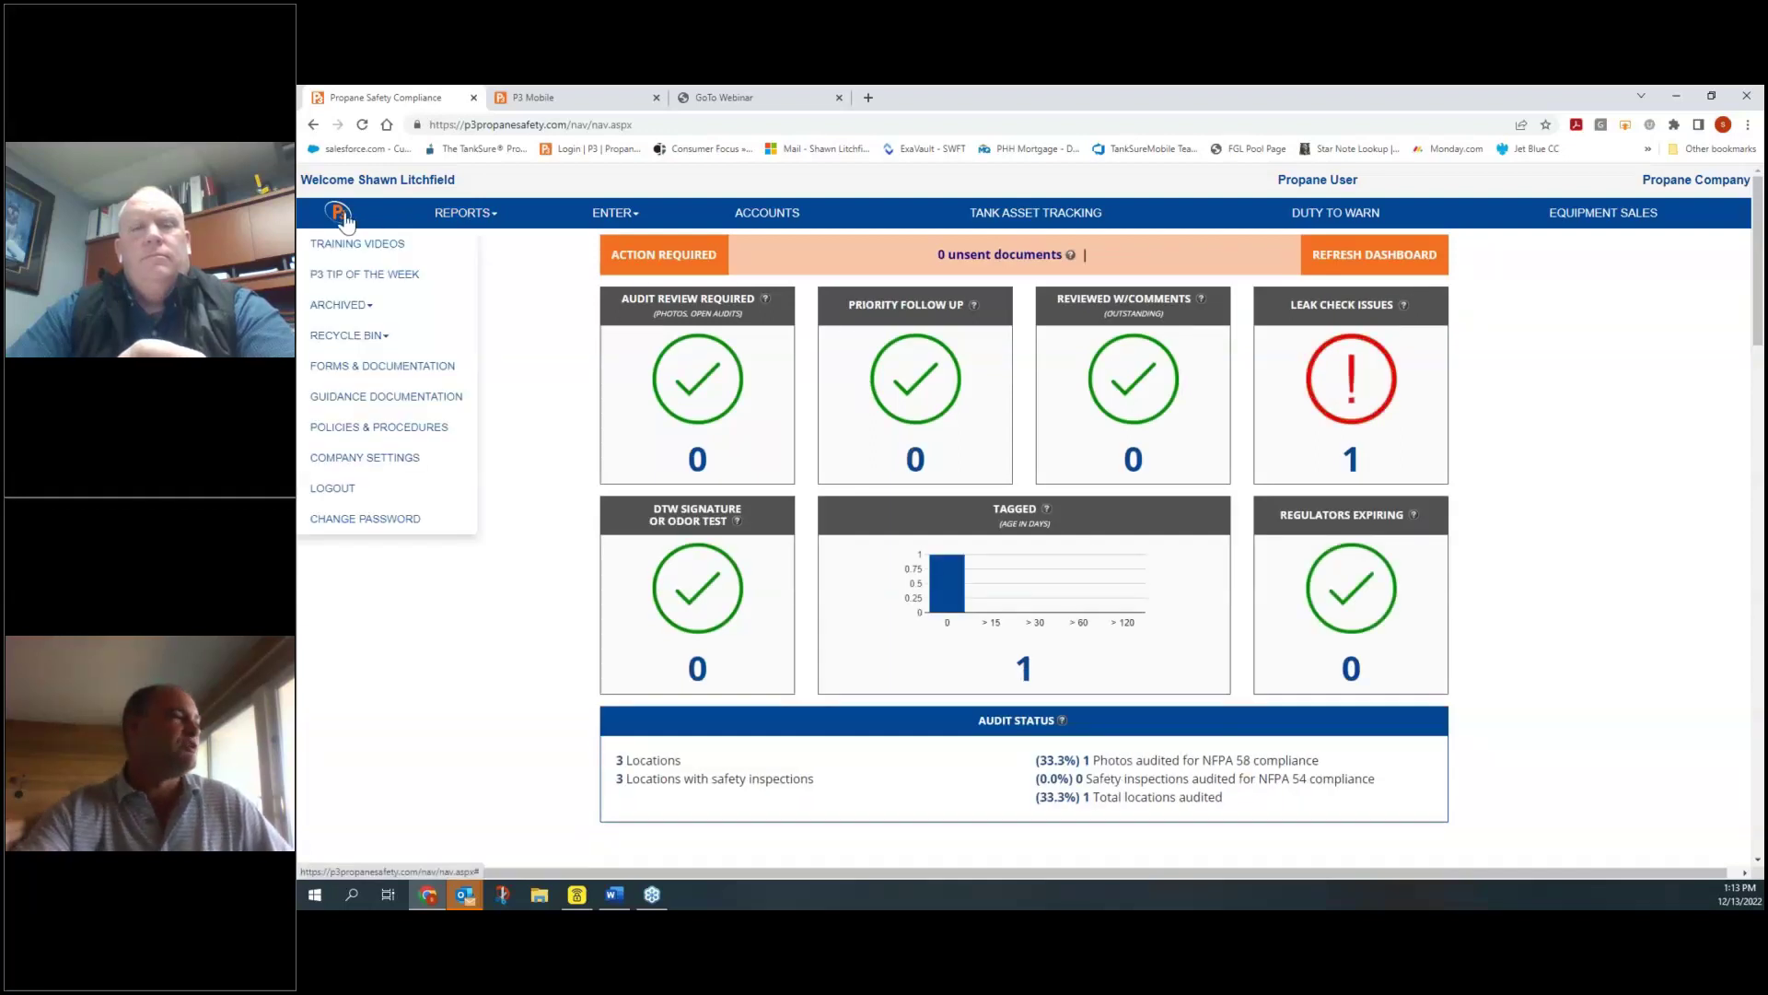
Step: Log out of the portal and P3 Mobile, then log back in to reload equipment data
left_click(346, 490)
left_click(562, 97)
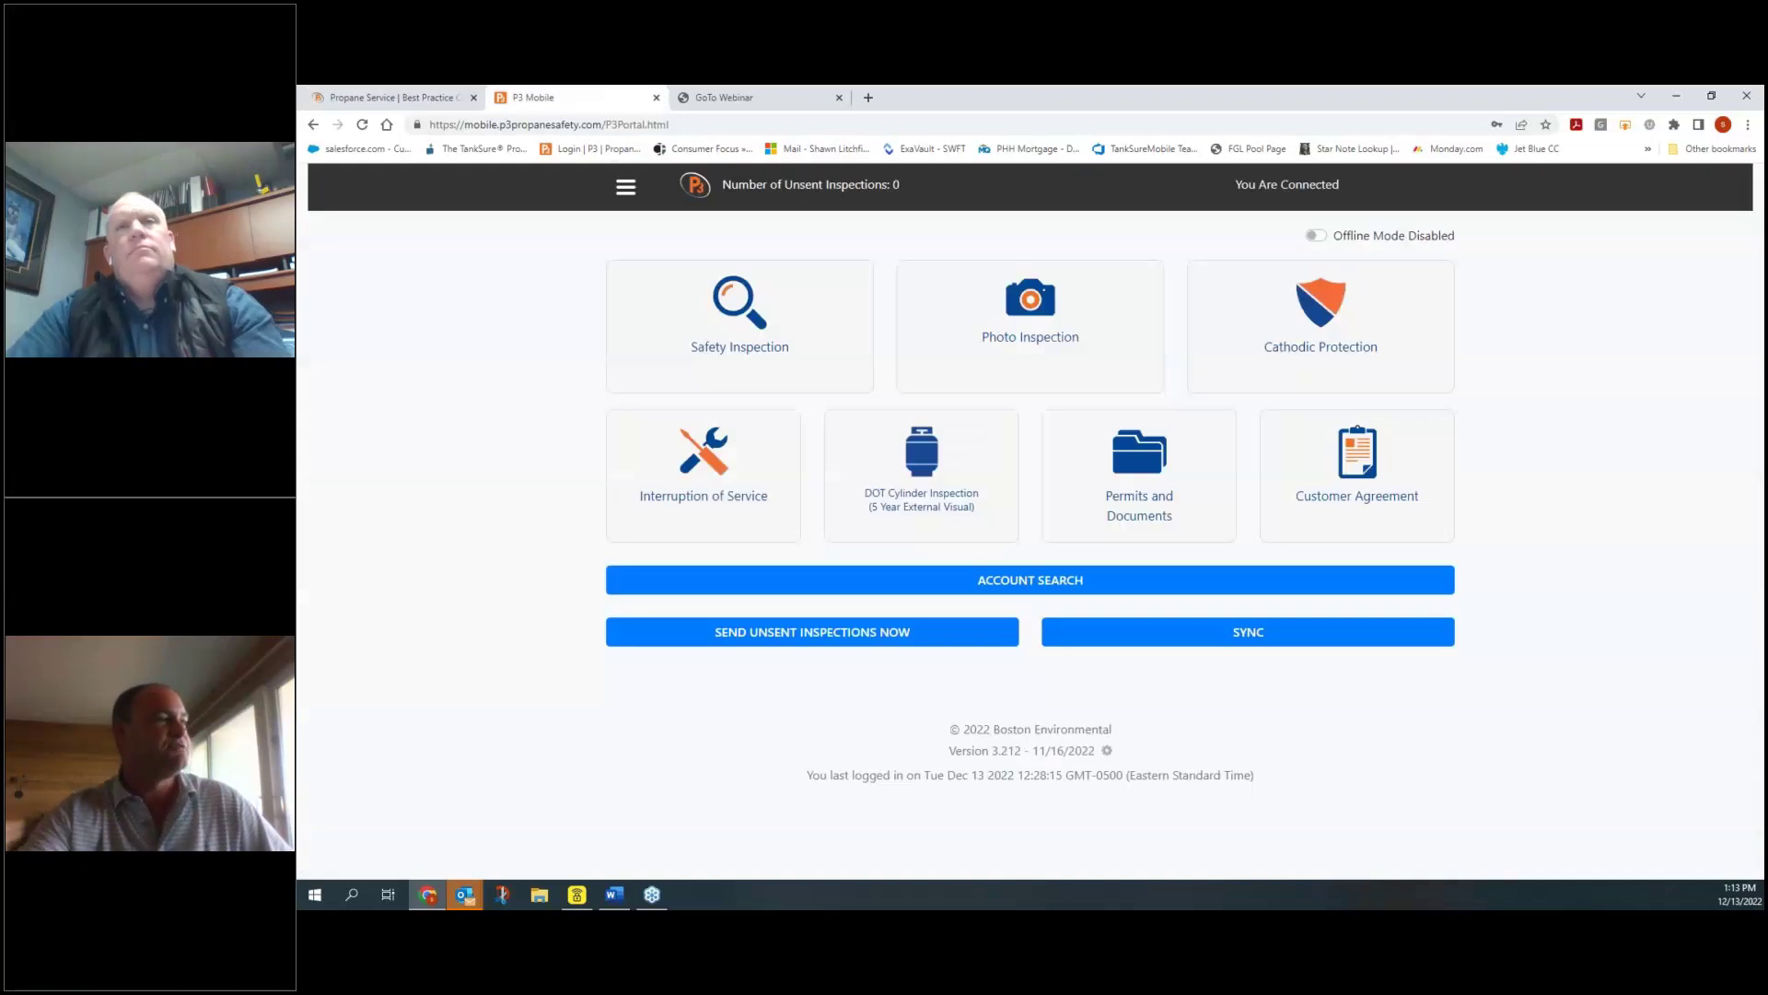
left_click(625, 187)
left_click(619, 225)
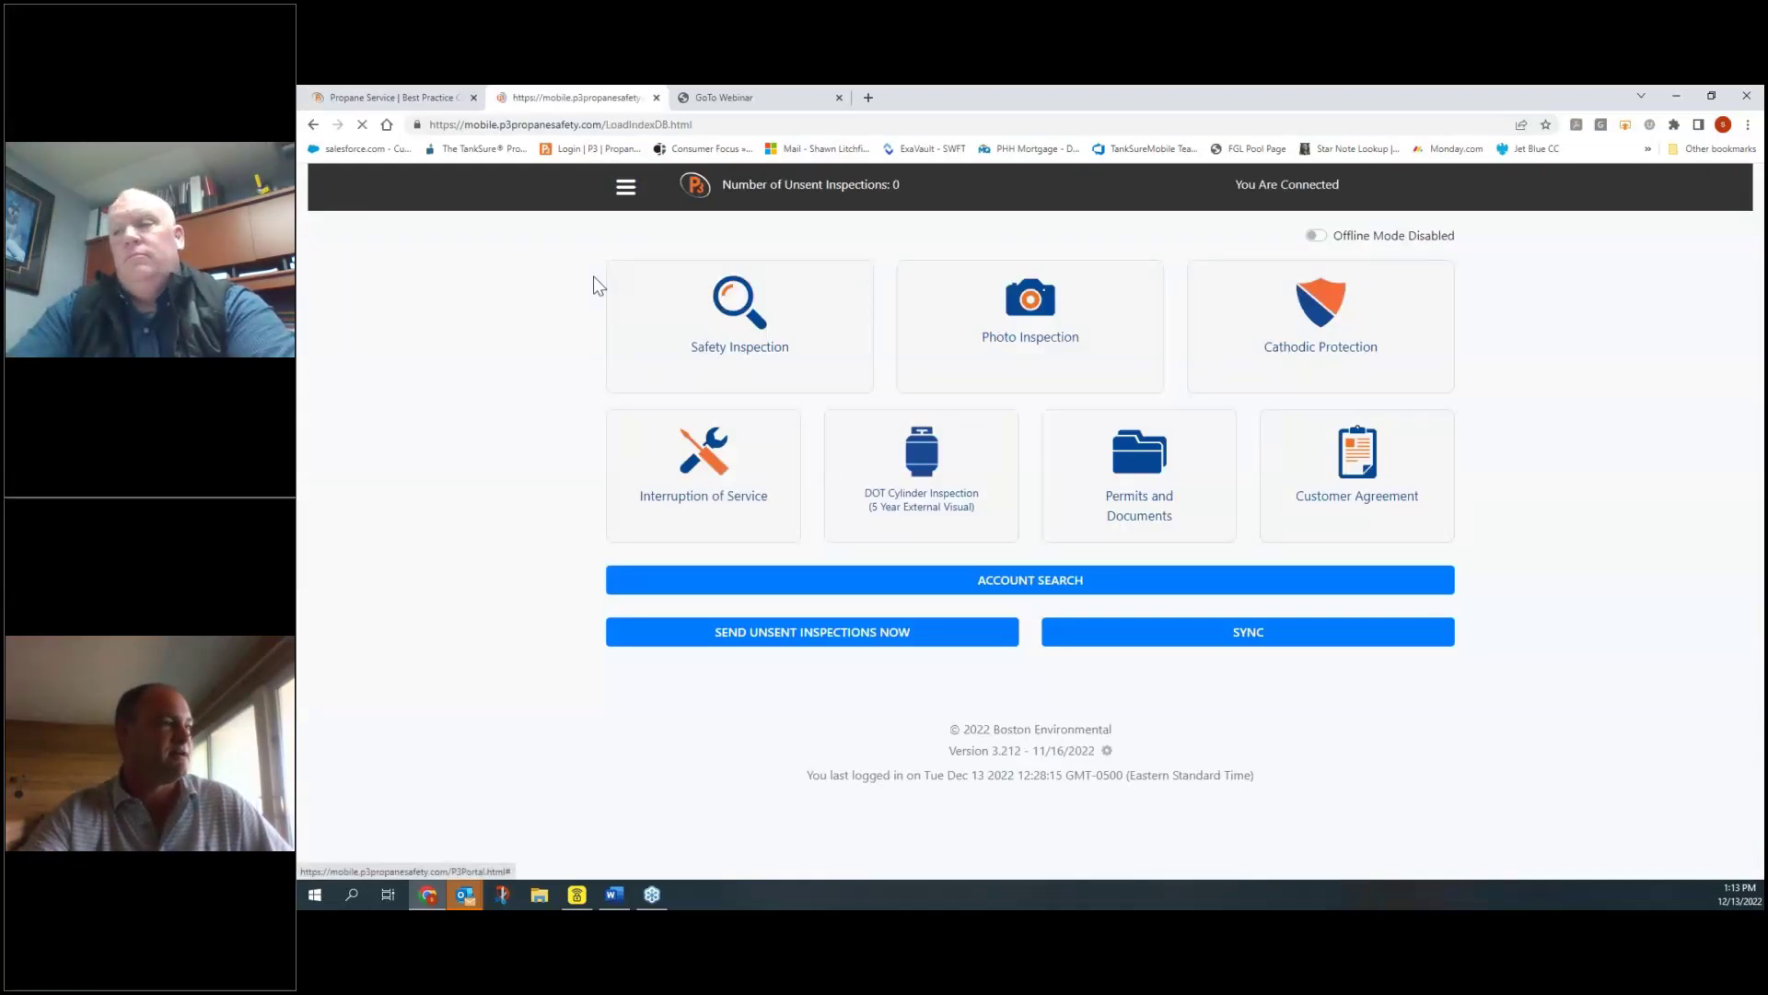
left_click(1101, 465)
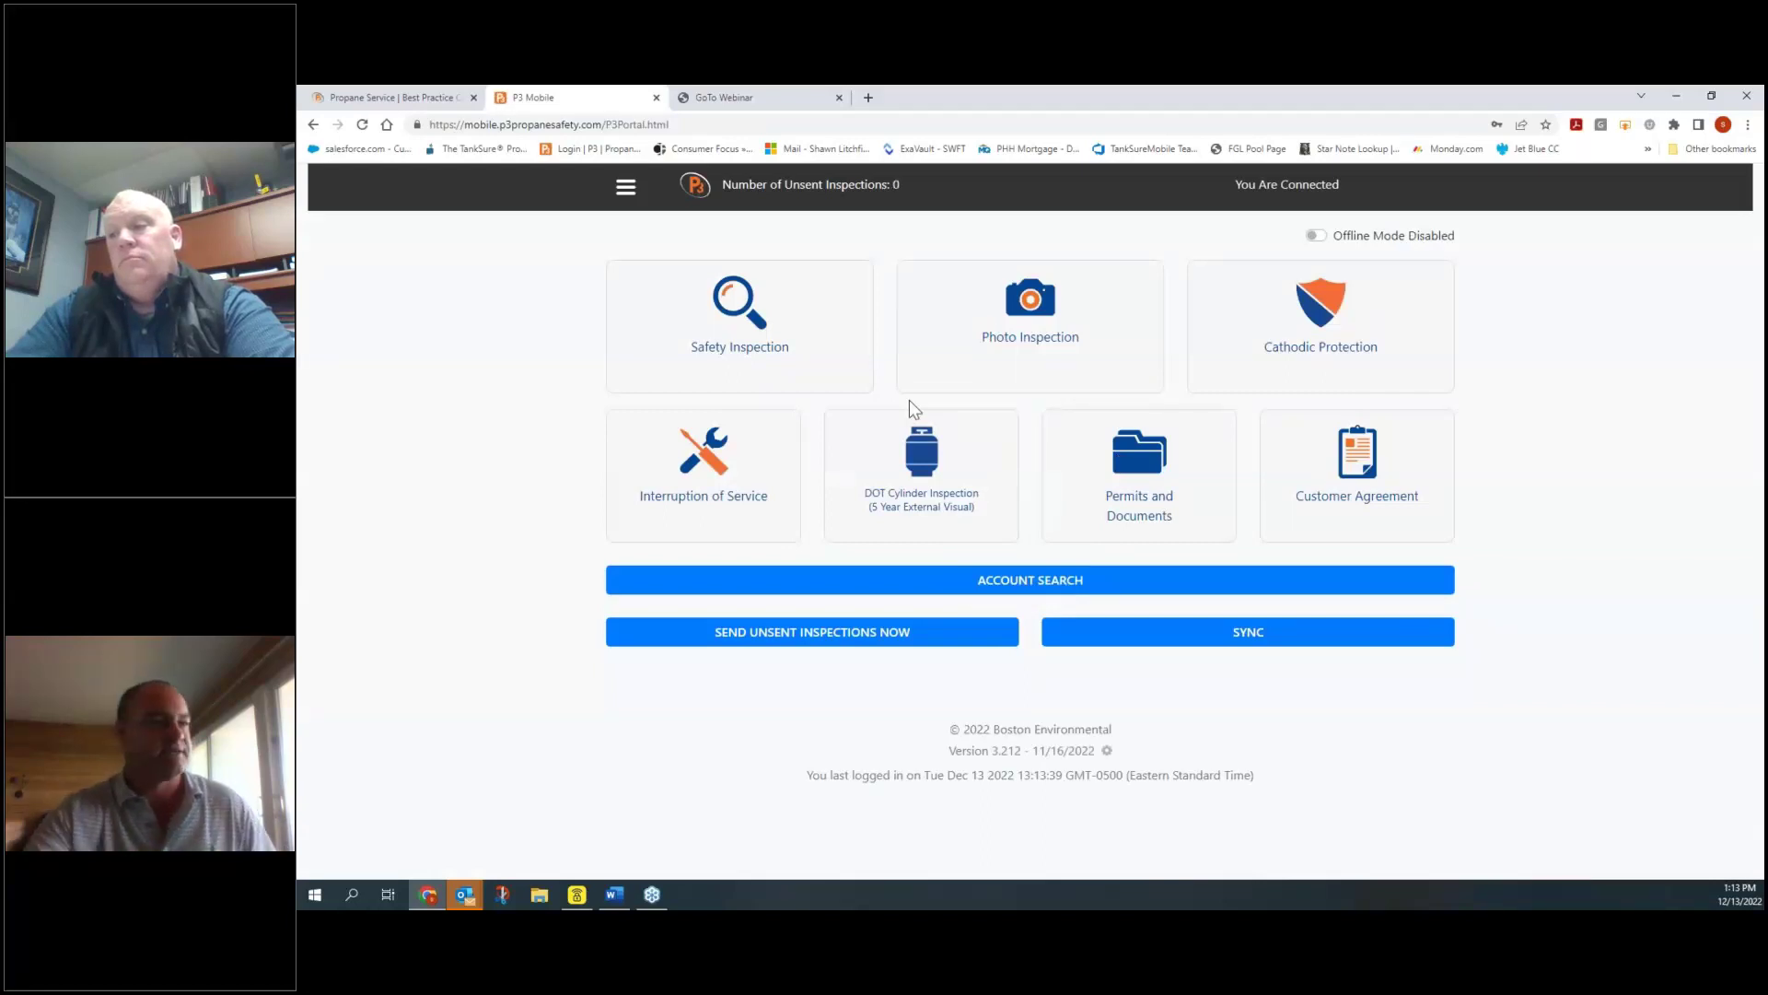
Step: Start a new interruption for the customer's account and location, reason Put System or Appliance Back in Service
left_click(746, 461)
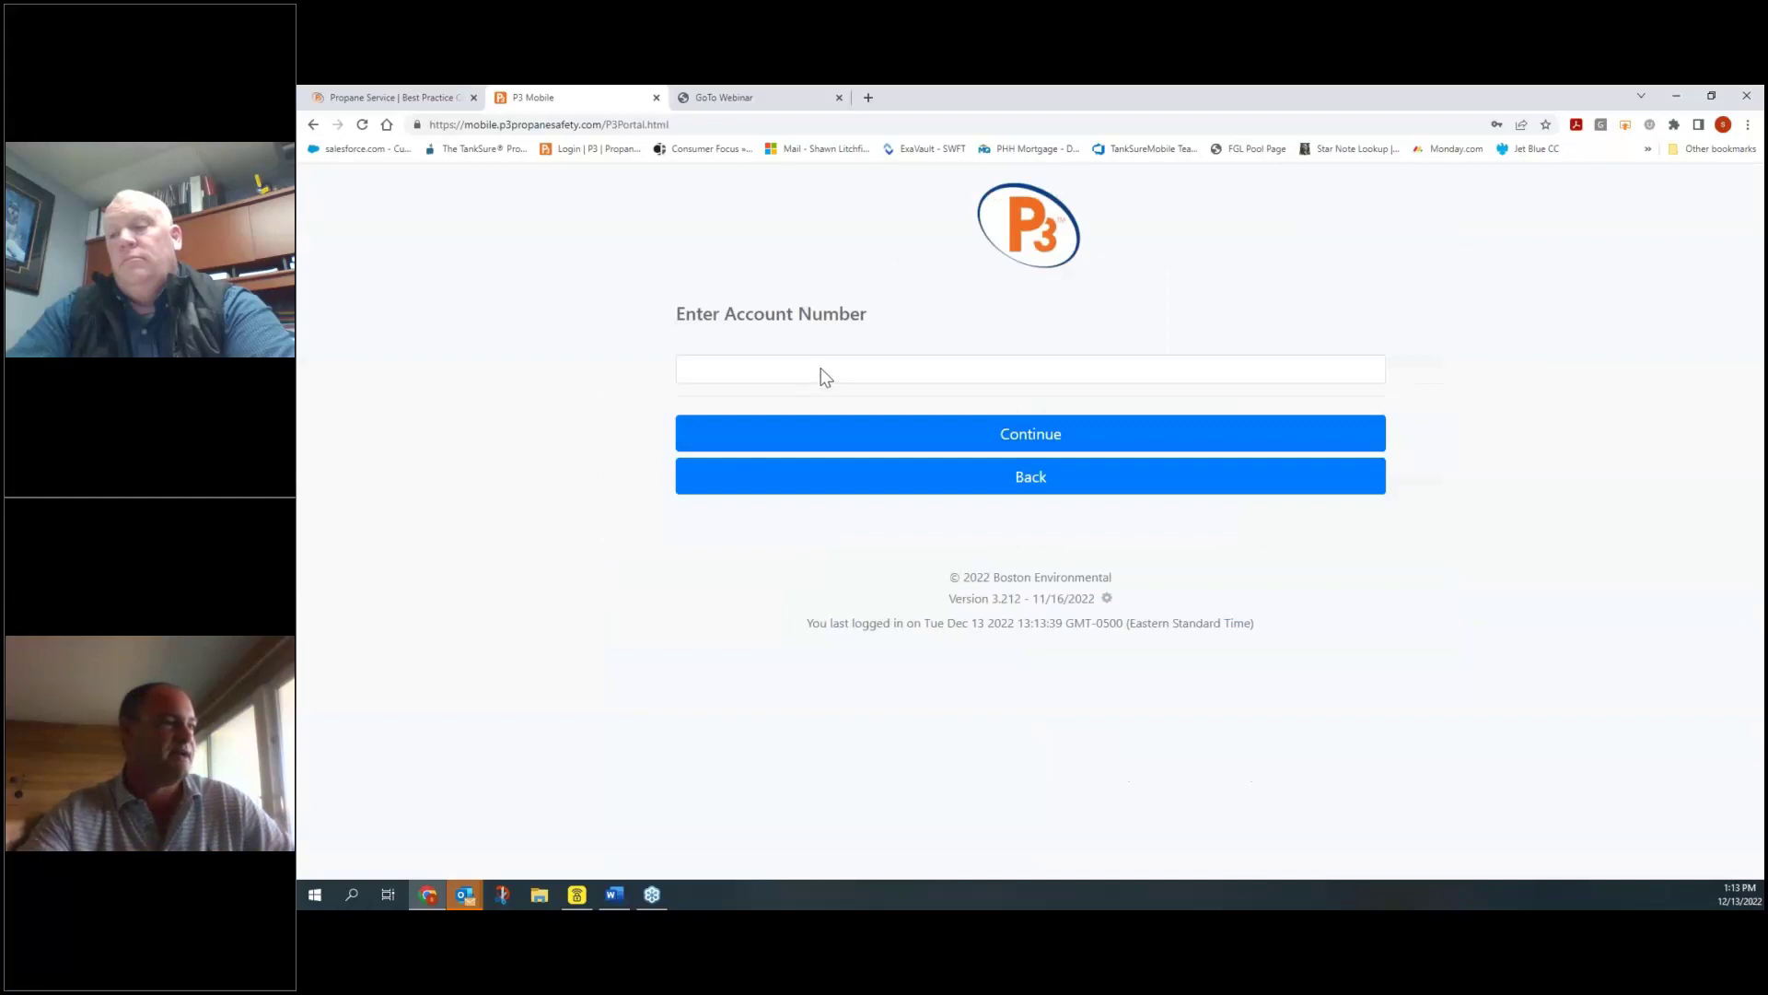
left_click(834, 377)
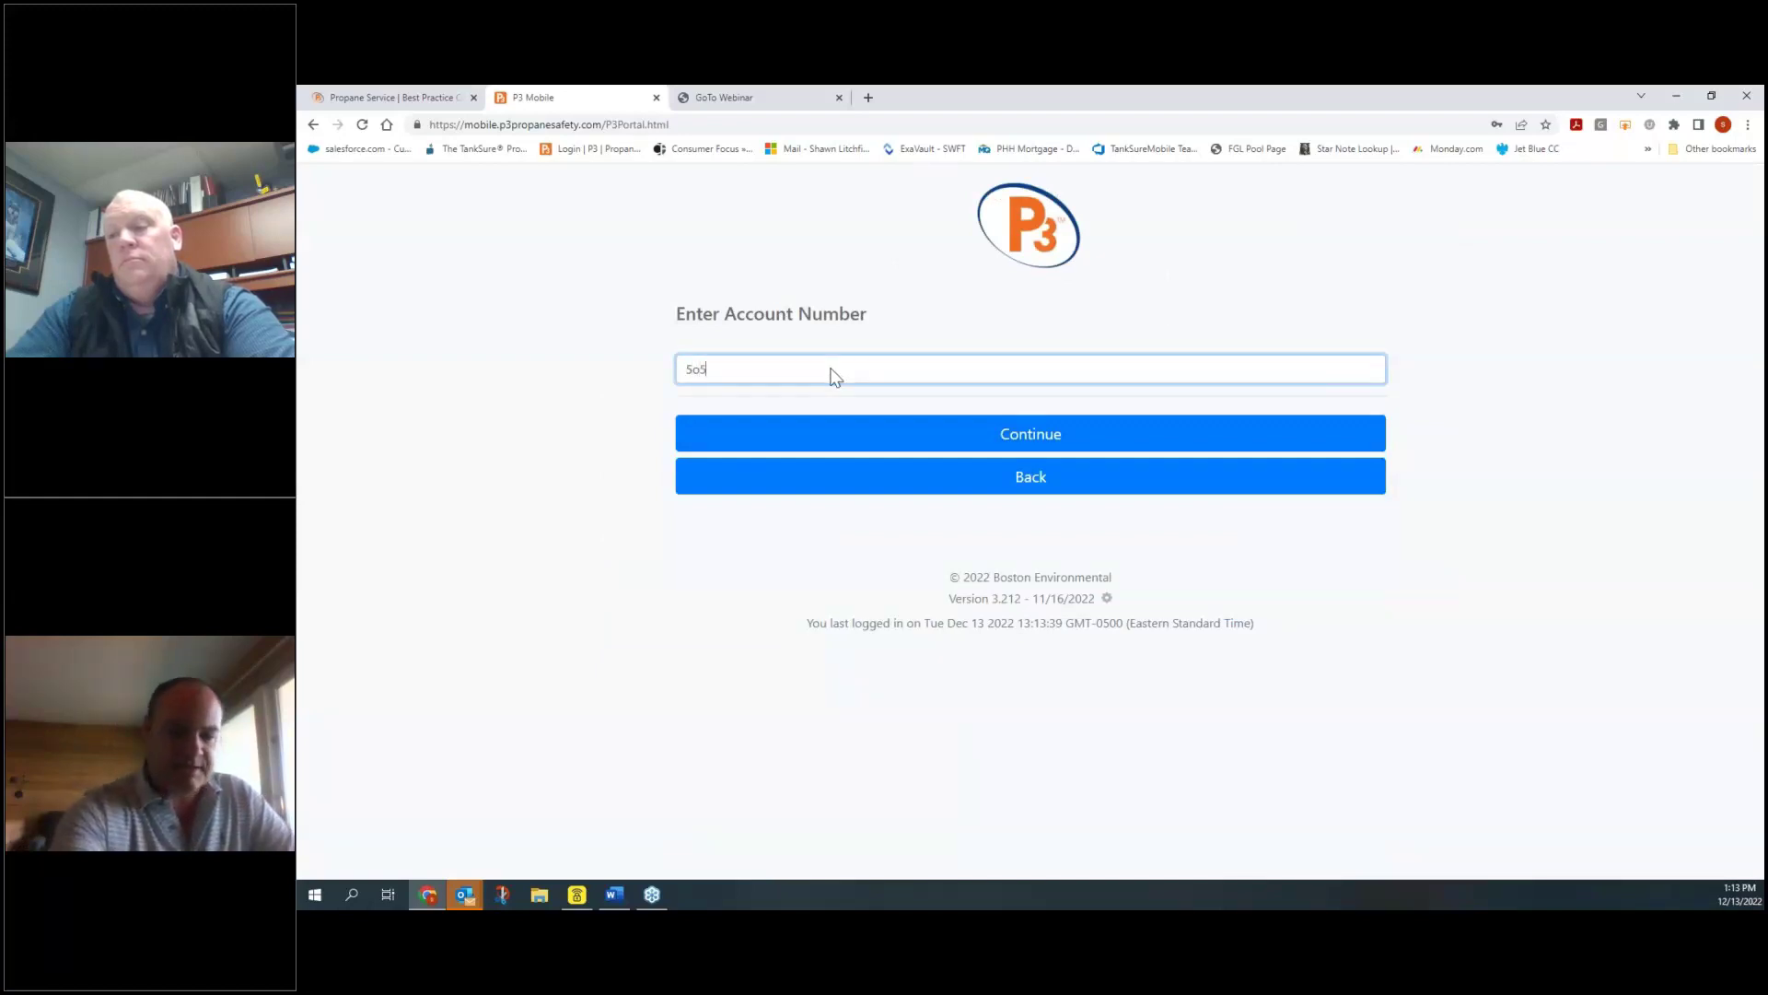
type("5o5")
key("BackSpace")
key("BackSpace")
type("0")
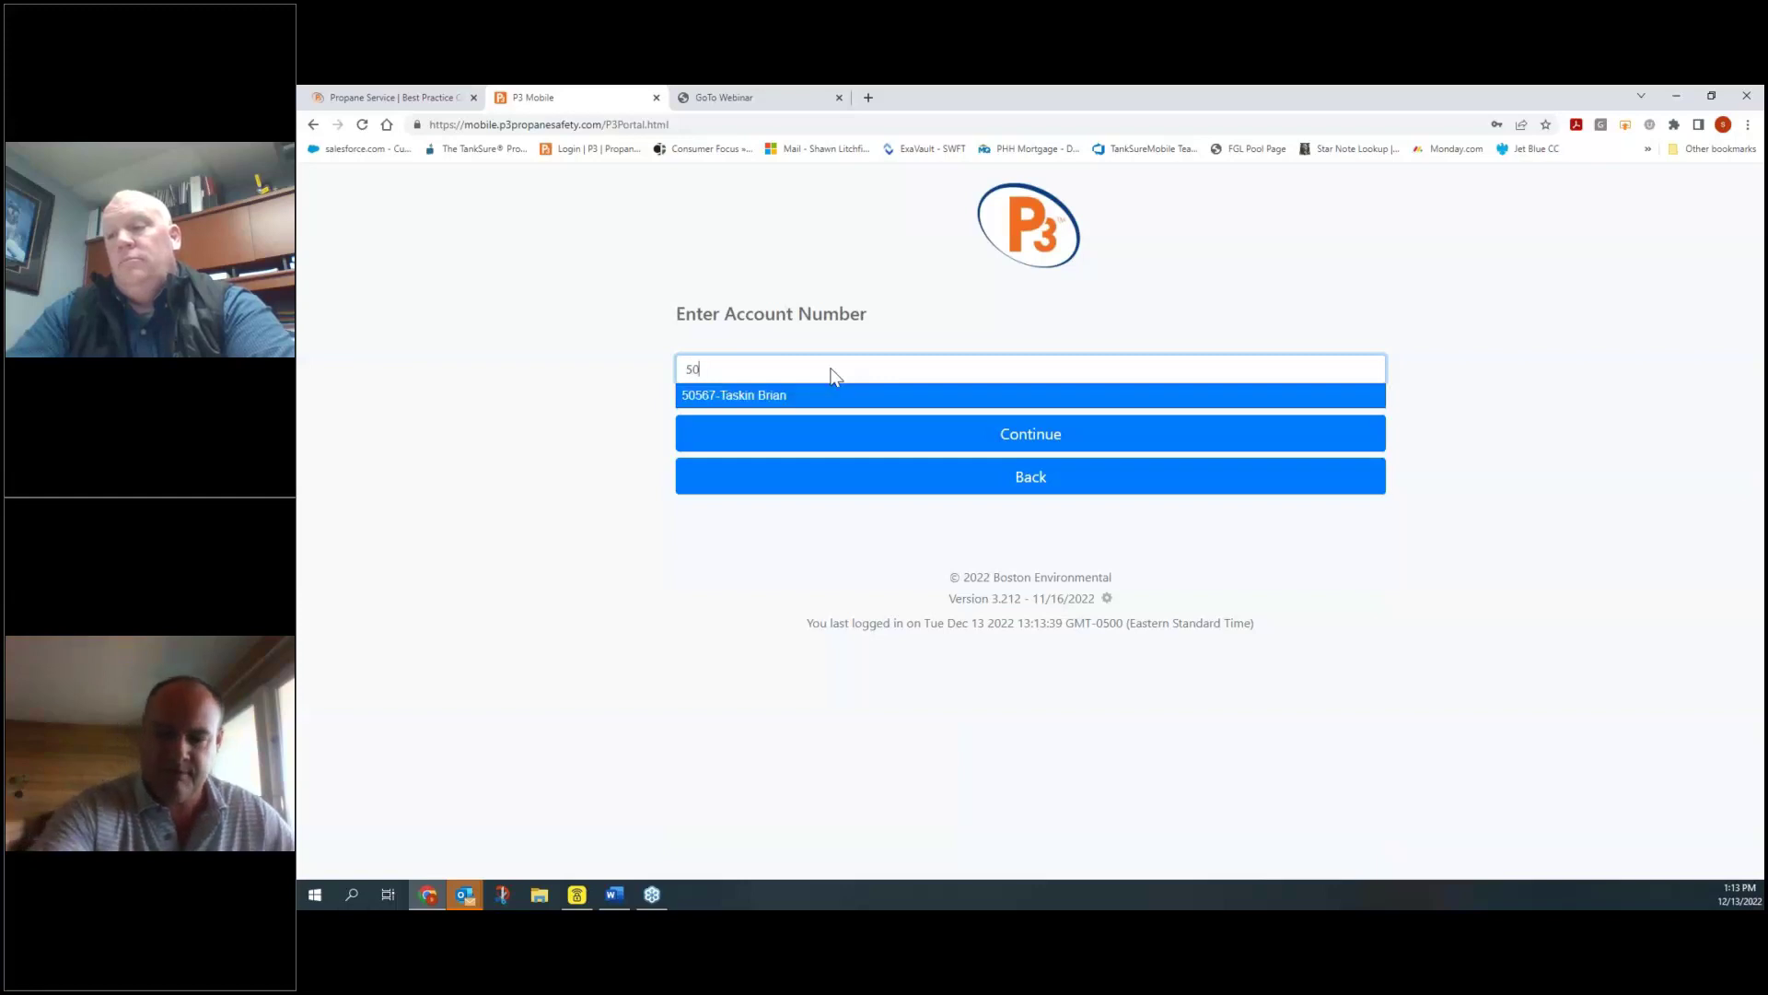
left_click(832, 397)
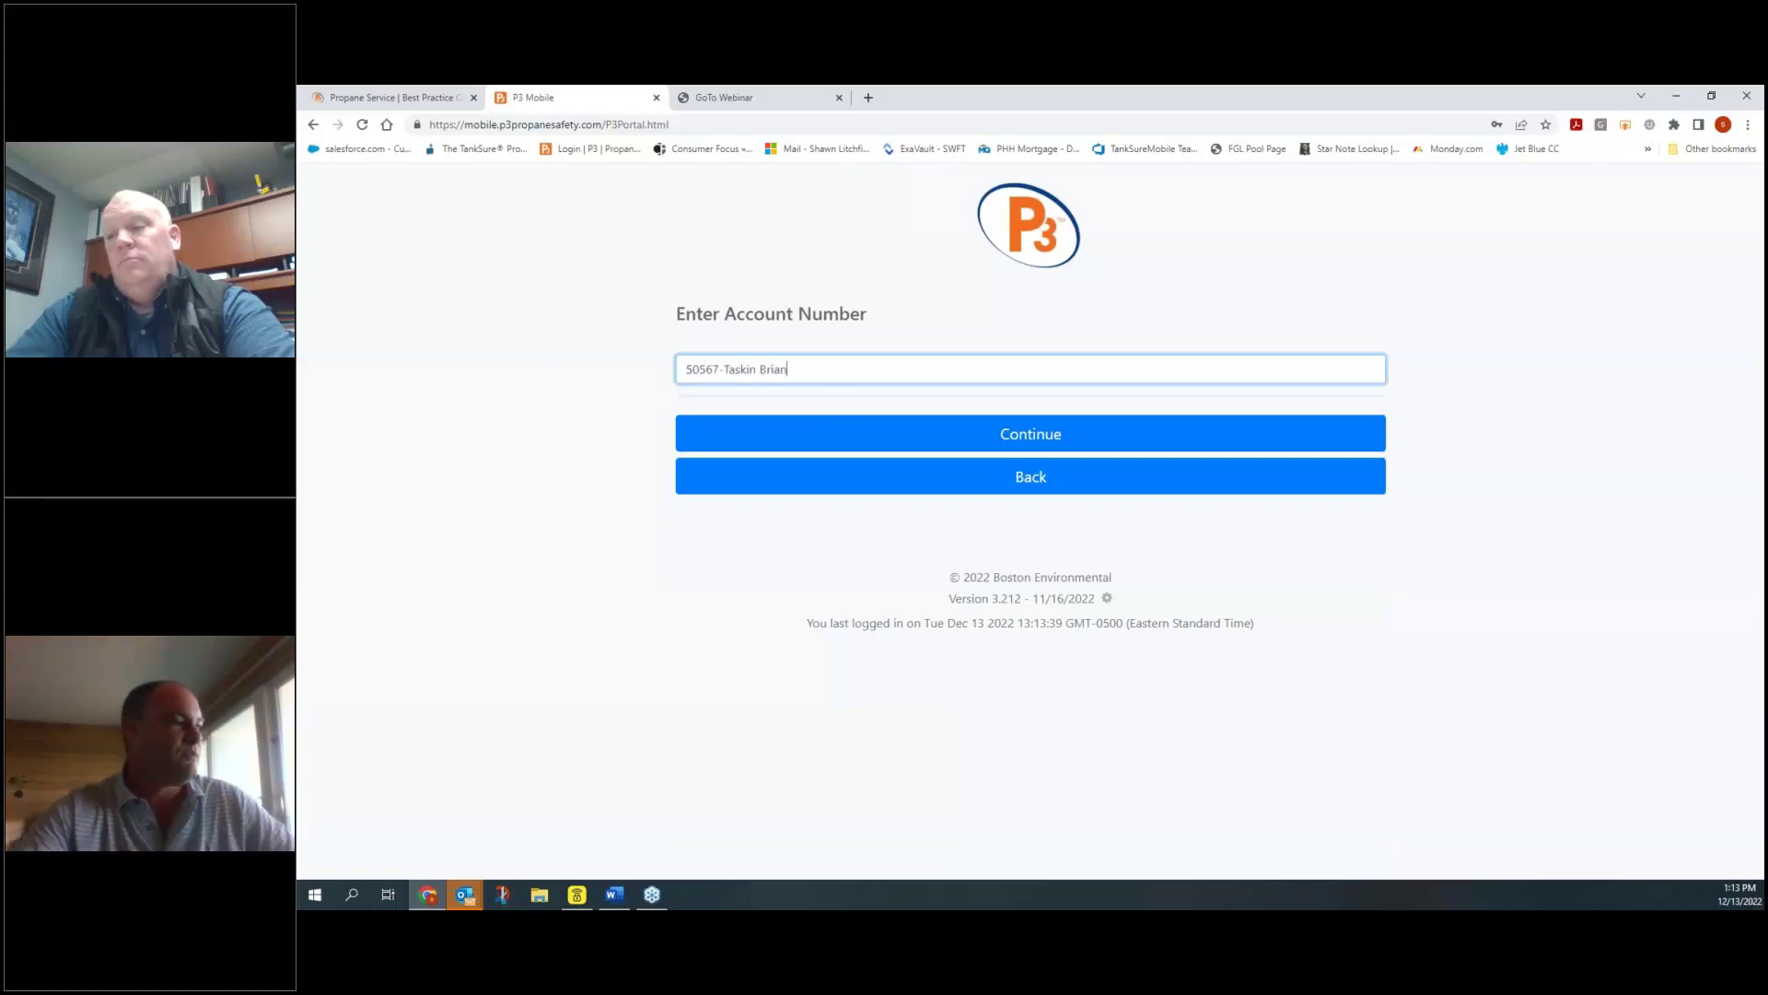
left_click(960, 437)
left_click(982, 414)
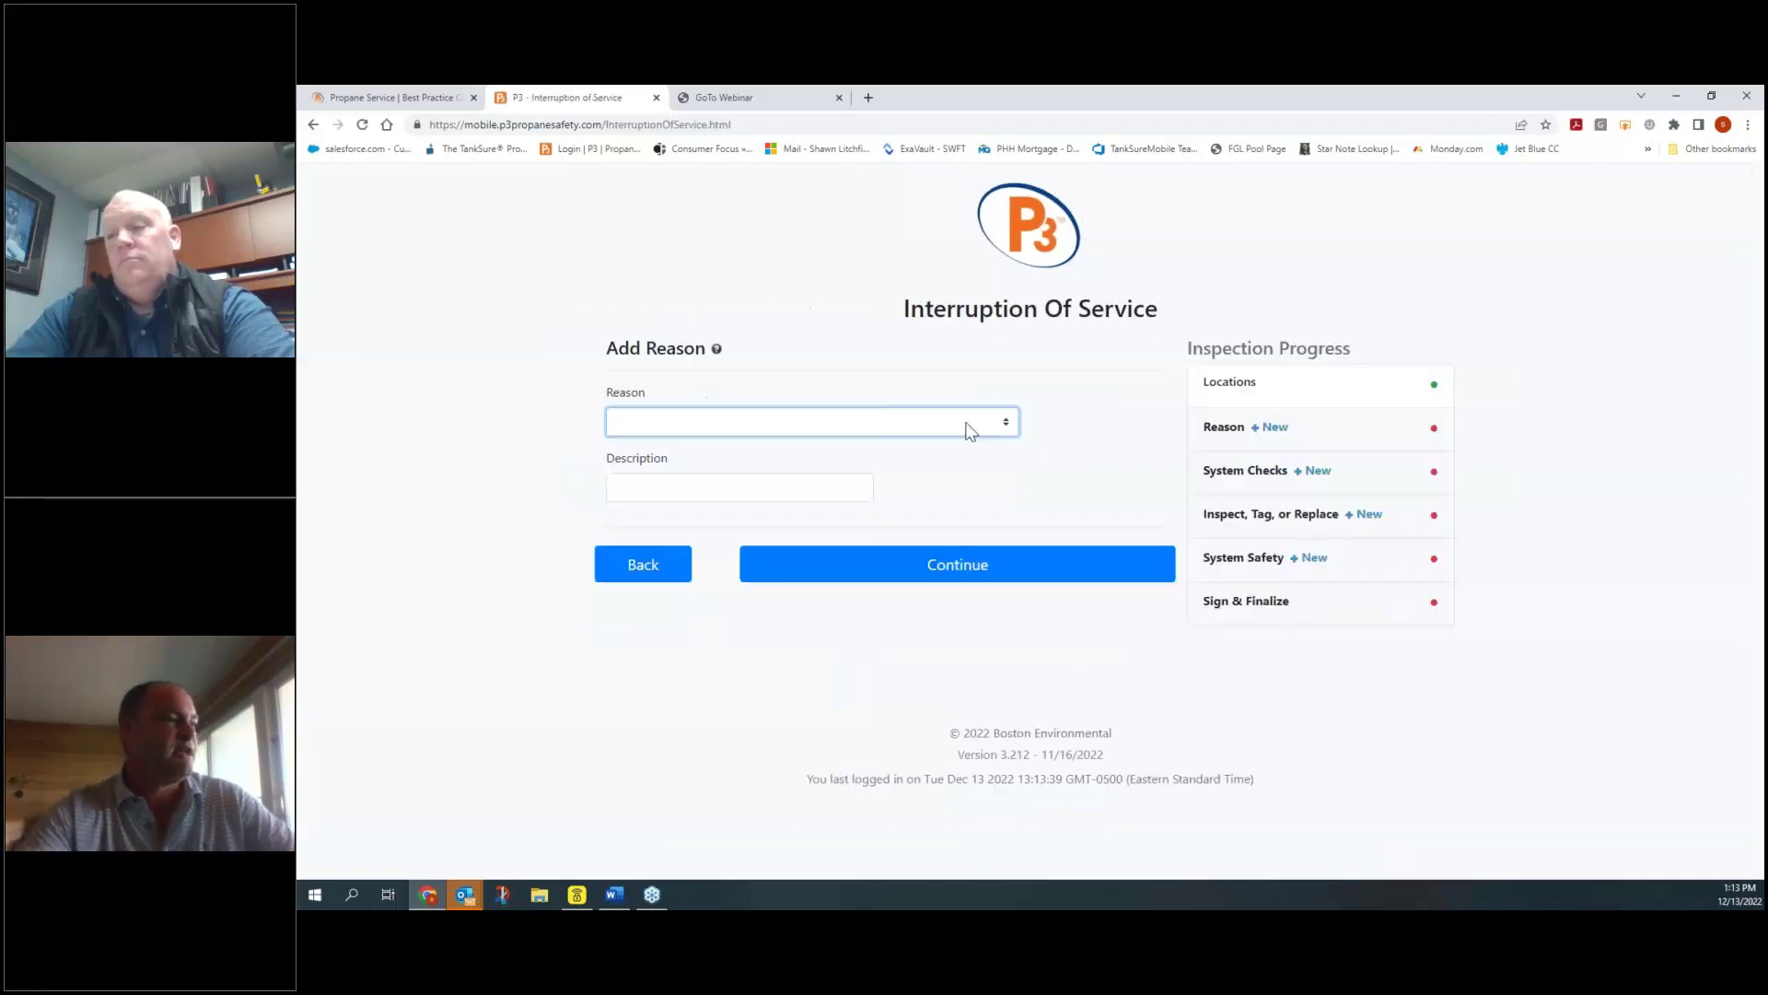
left_click(967, 425)
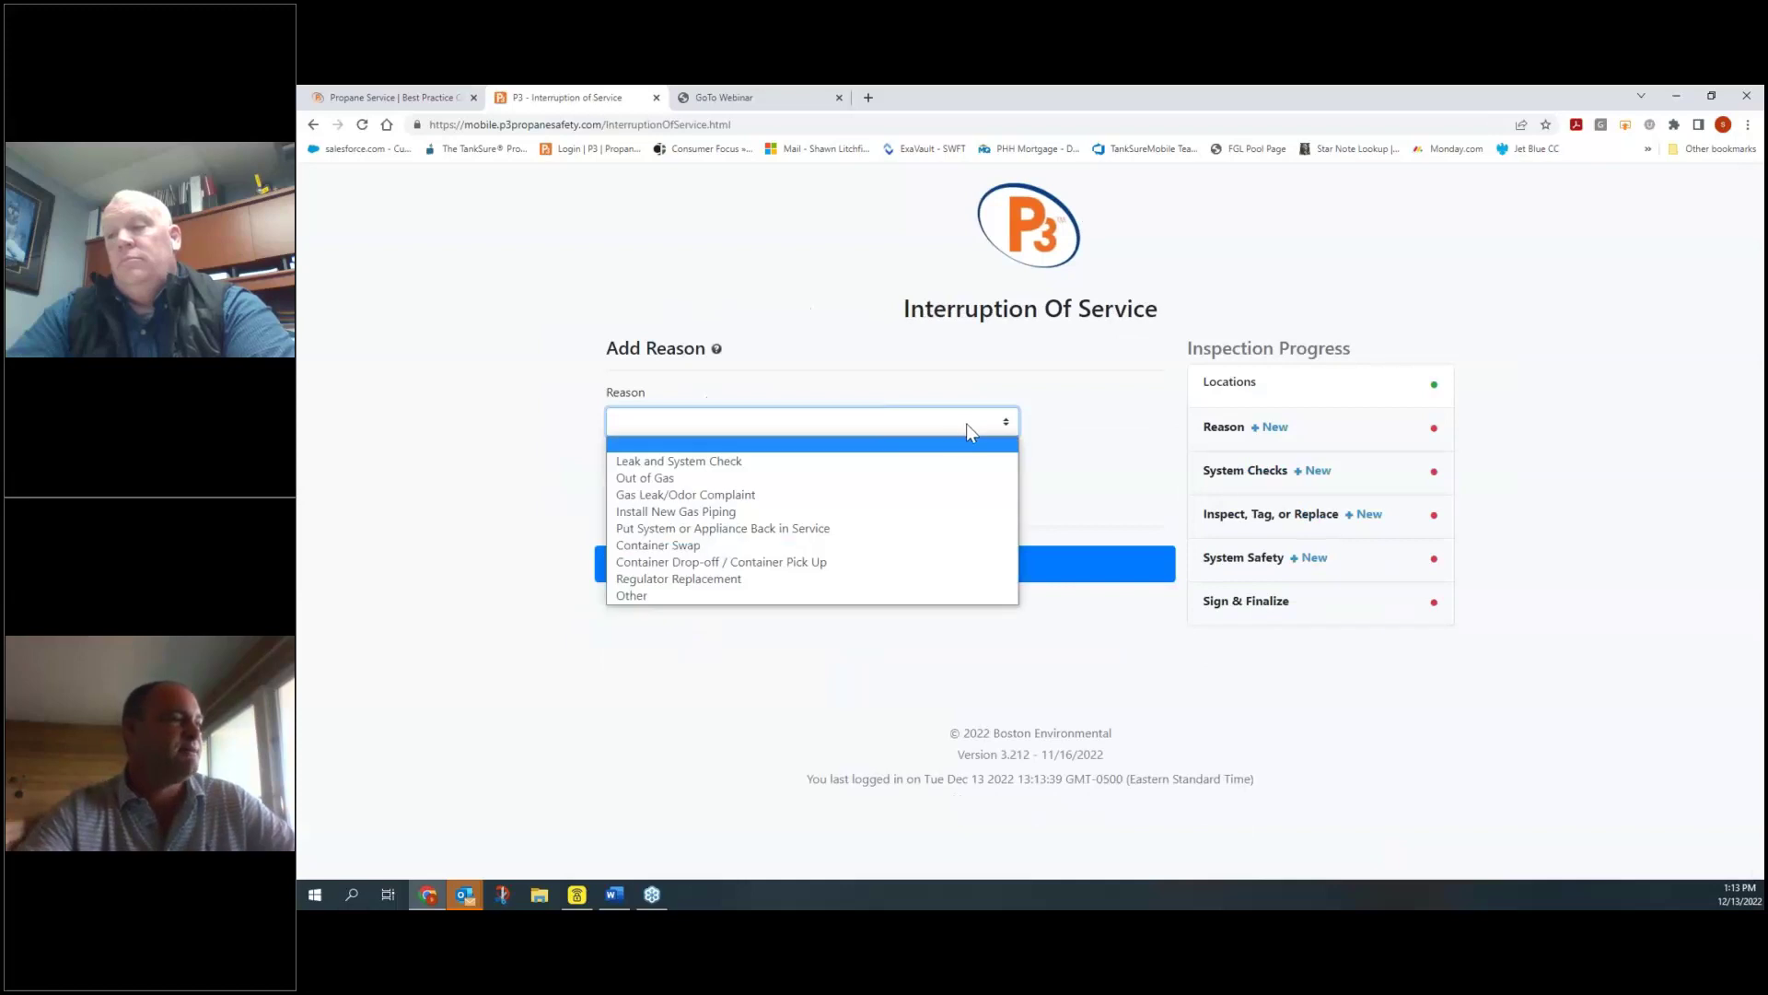
left_click(814, 528)
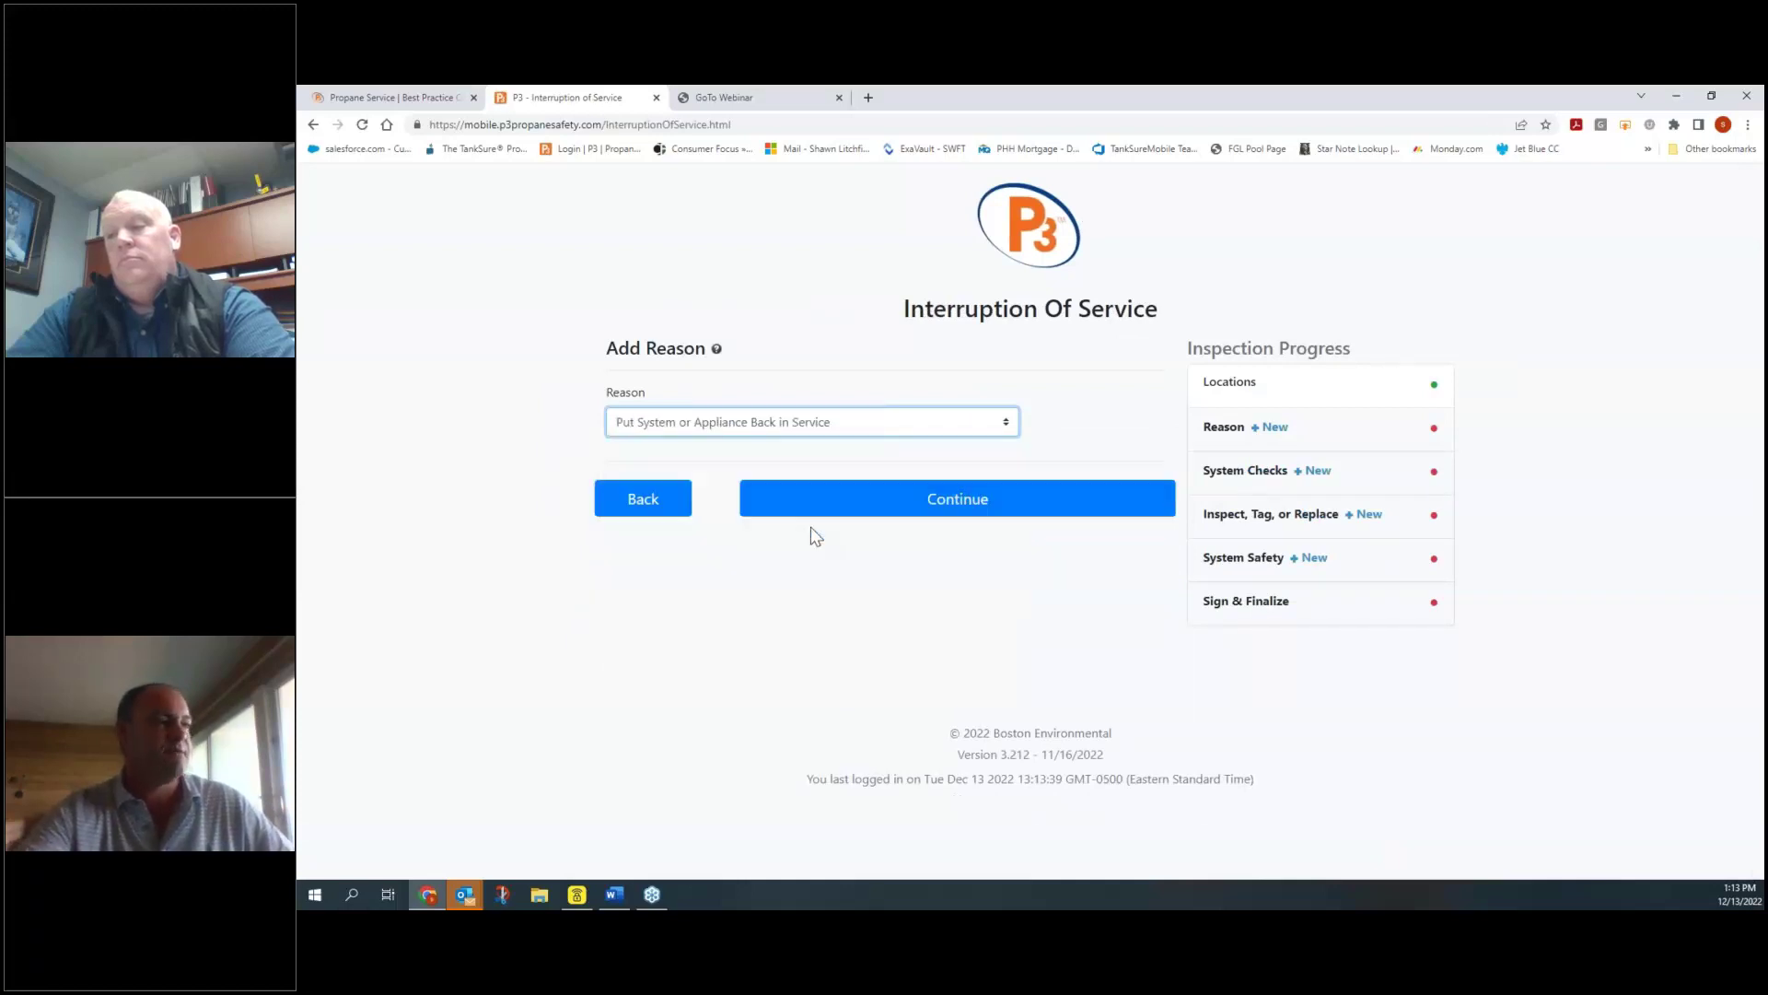
Step: Record an Integral-stage leak check with 90 PSI initial, 80 start and 80 end pressure
left_click(815, 502)
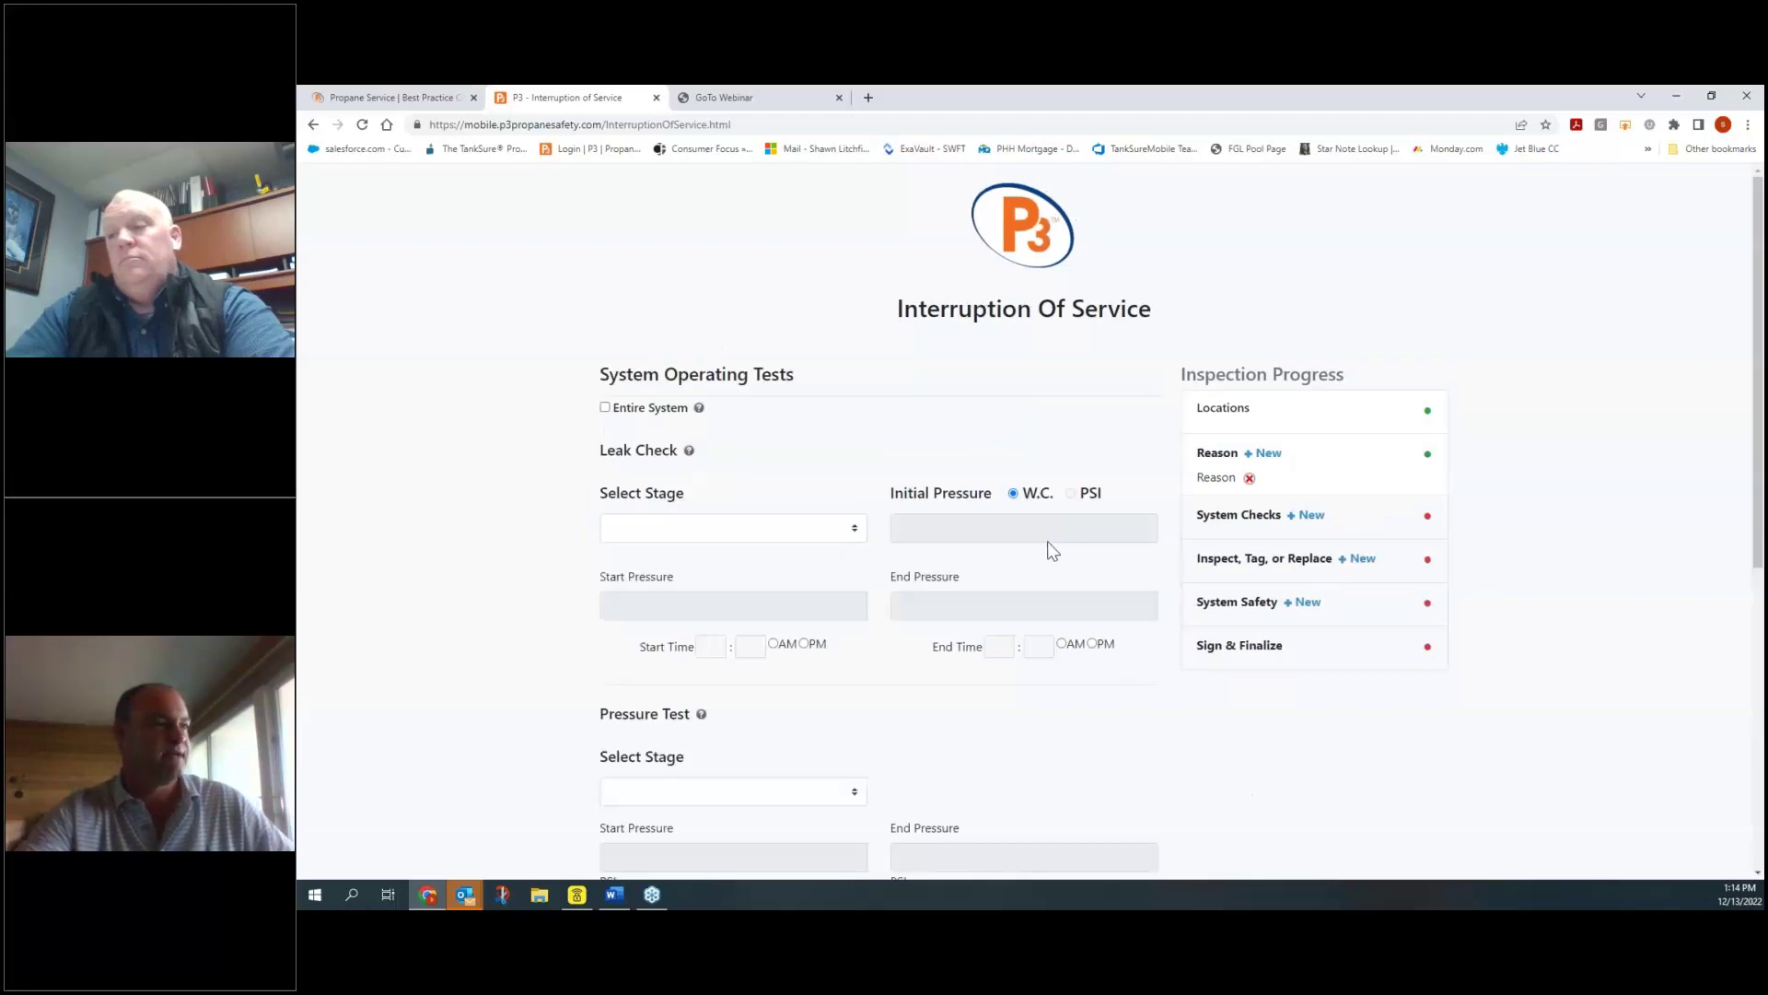
left_click(820, 528)
left_click(804, 568)
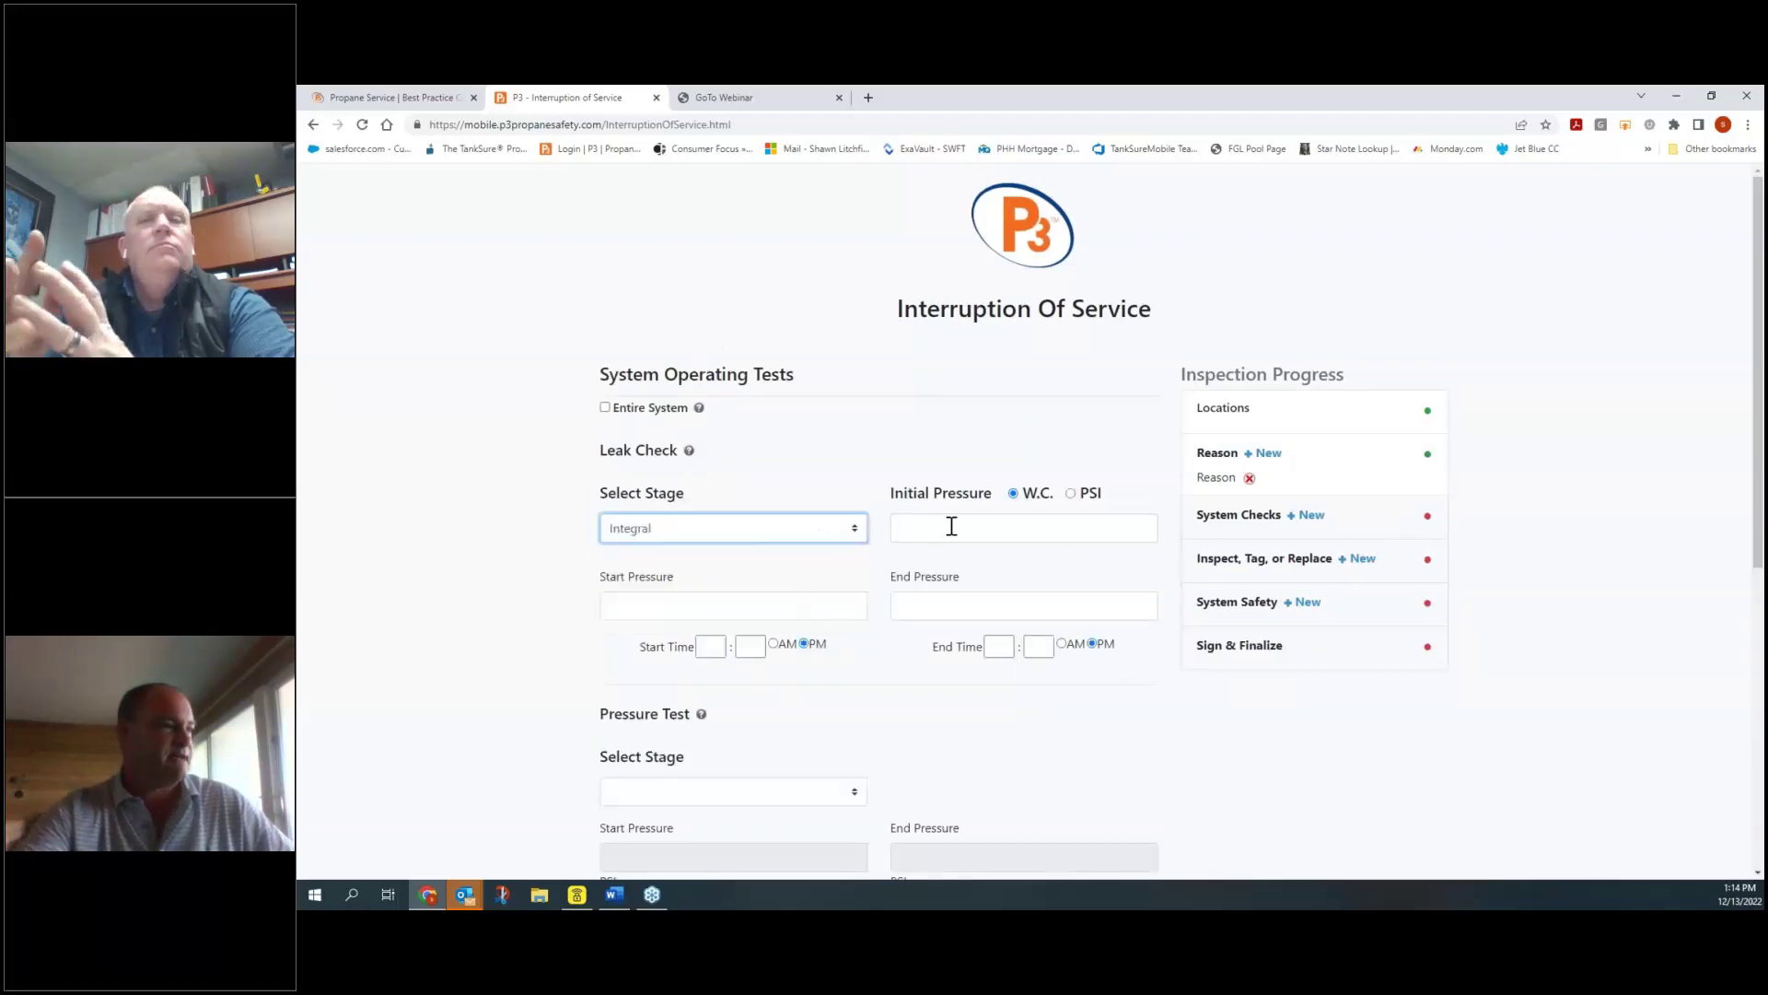
left_click(1070, 494)
left_click(1062, 526)
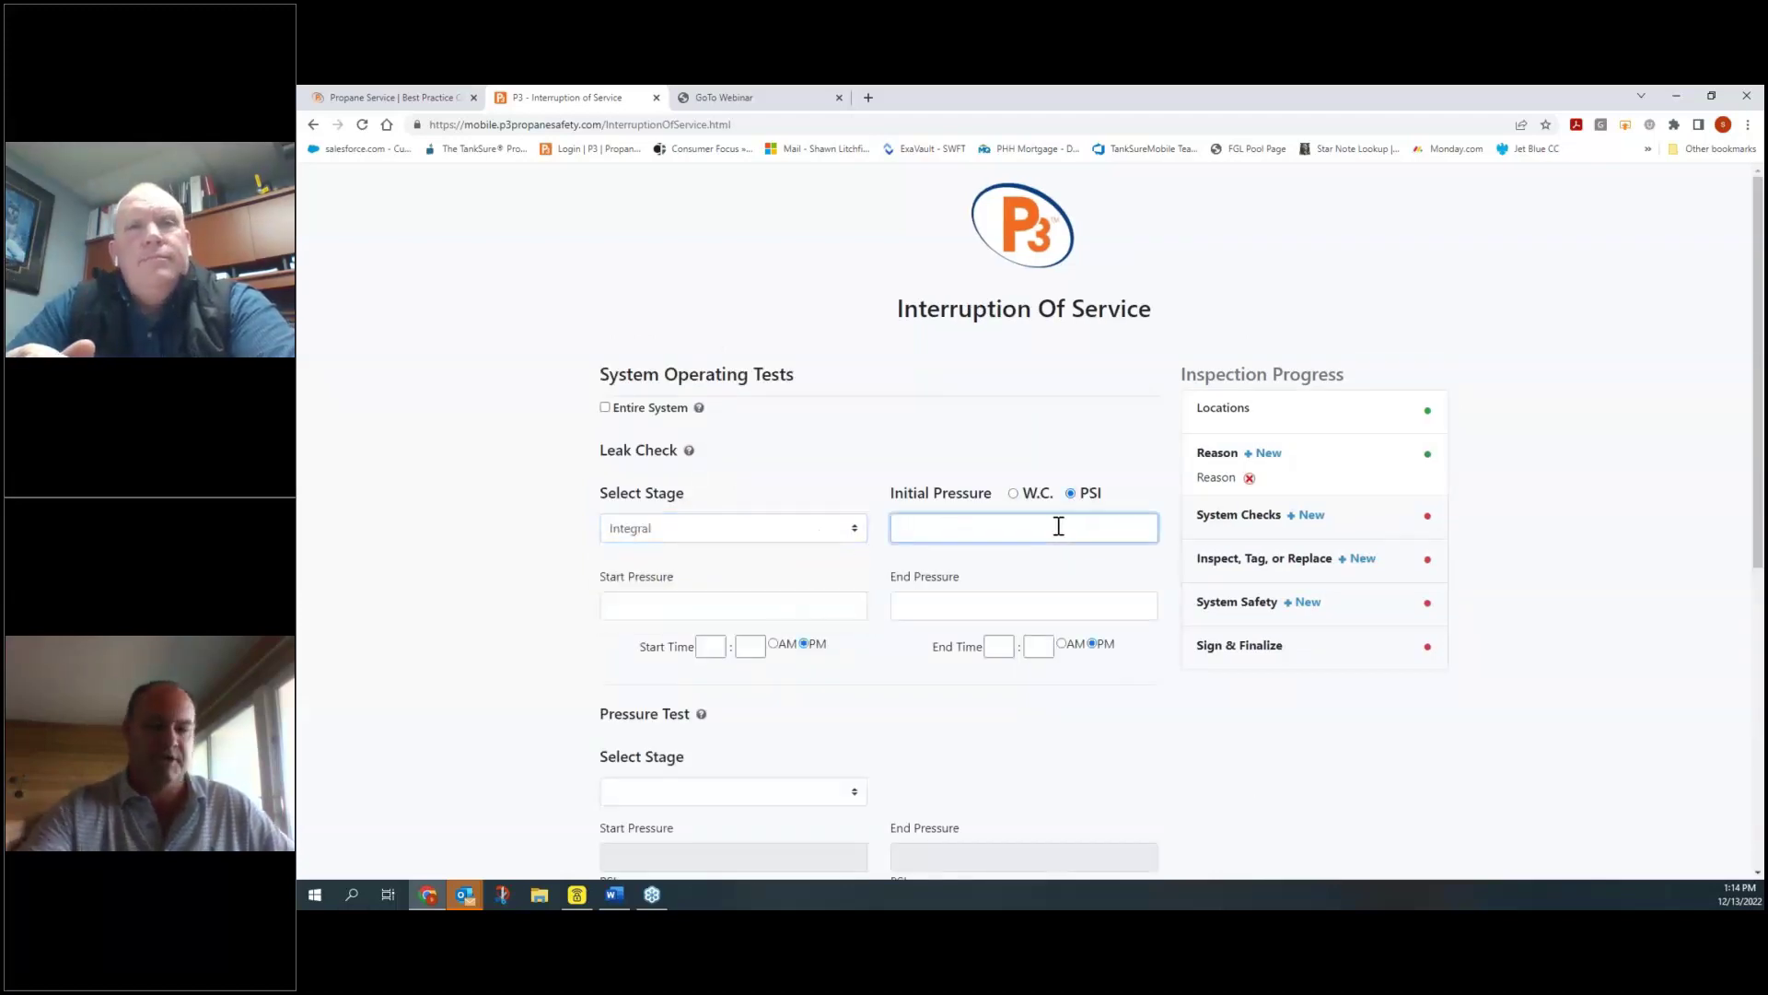
type("90")
left_click(745, 605)
type("80")
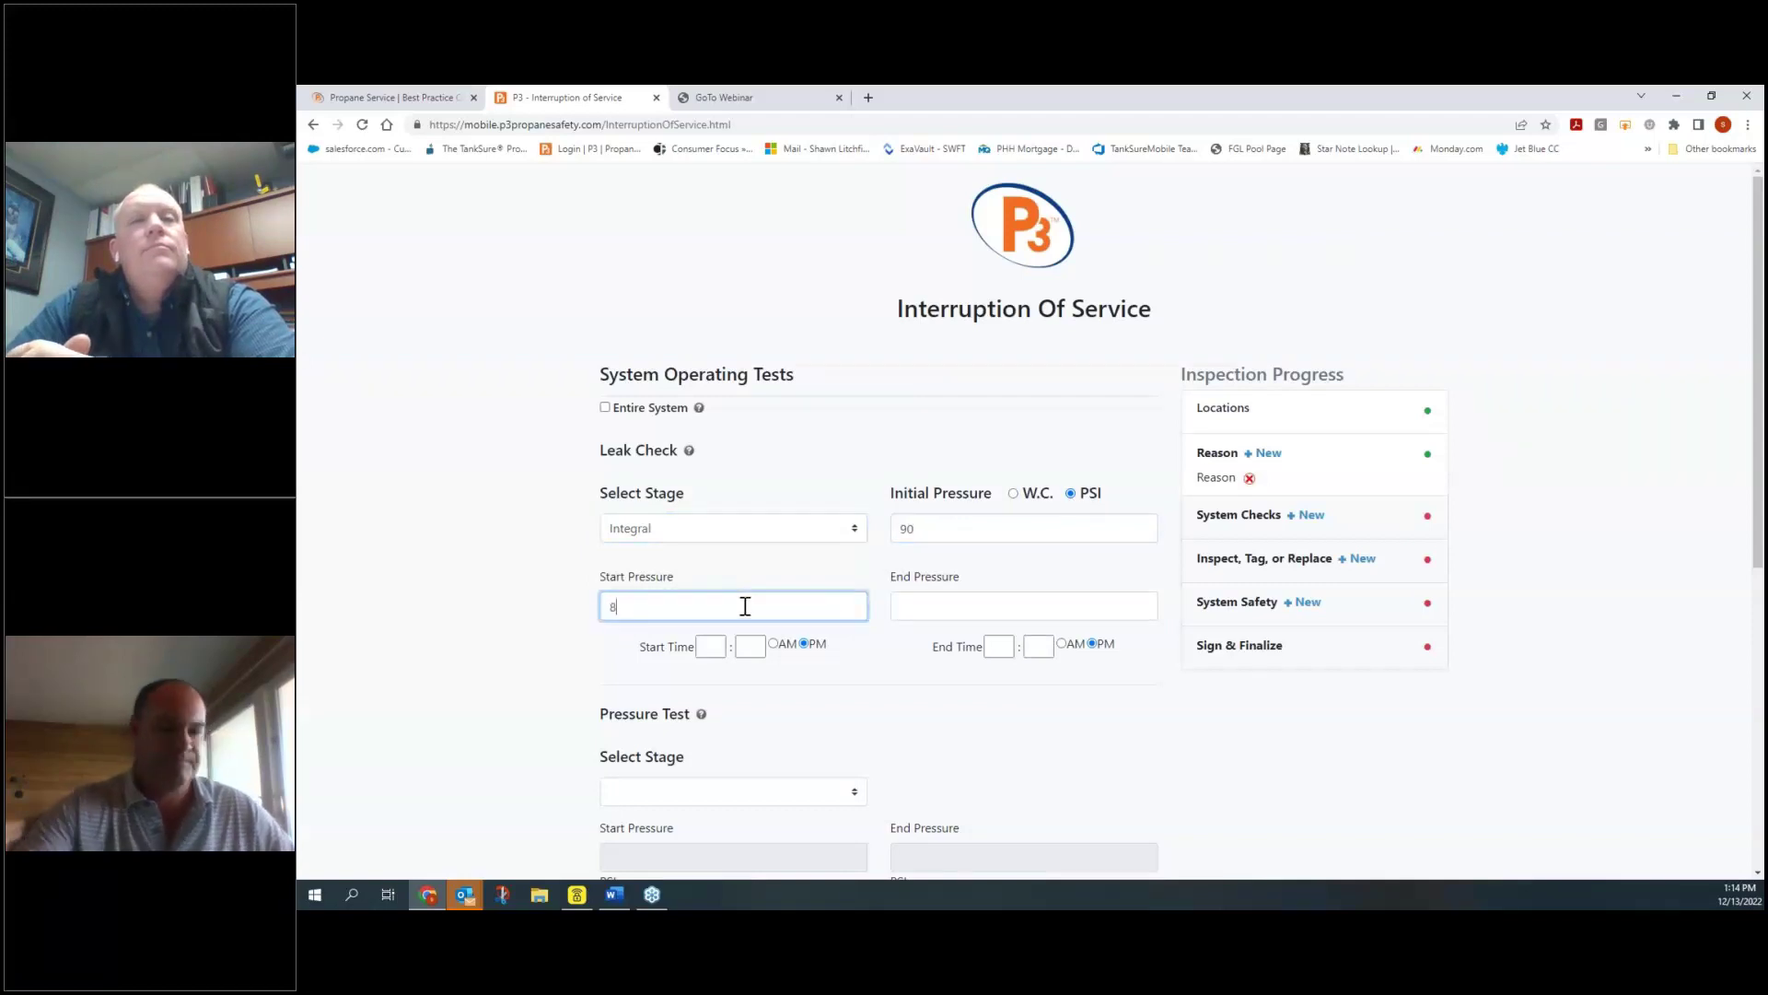
left_click(985, 605)
type("80")
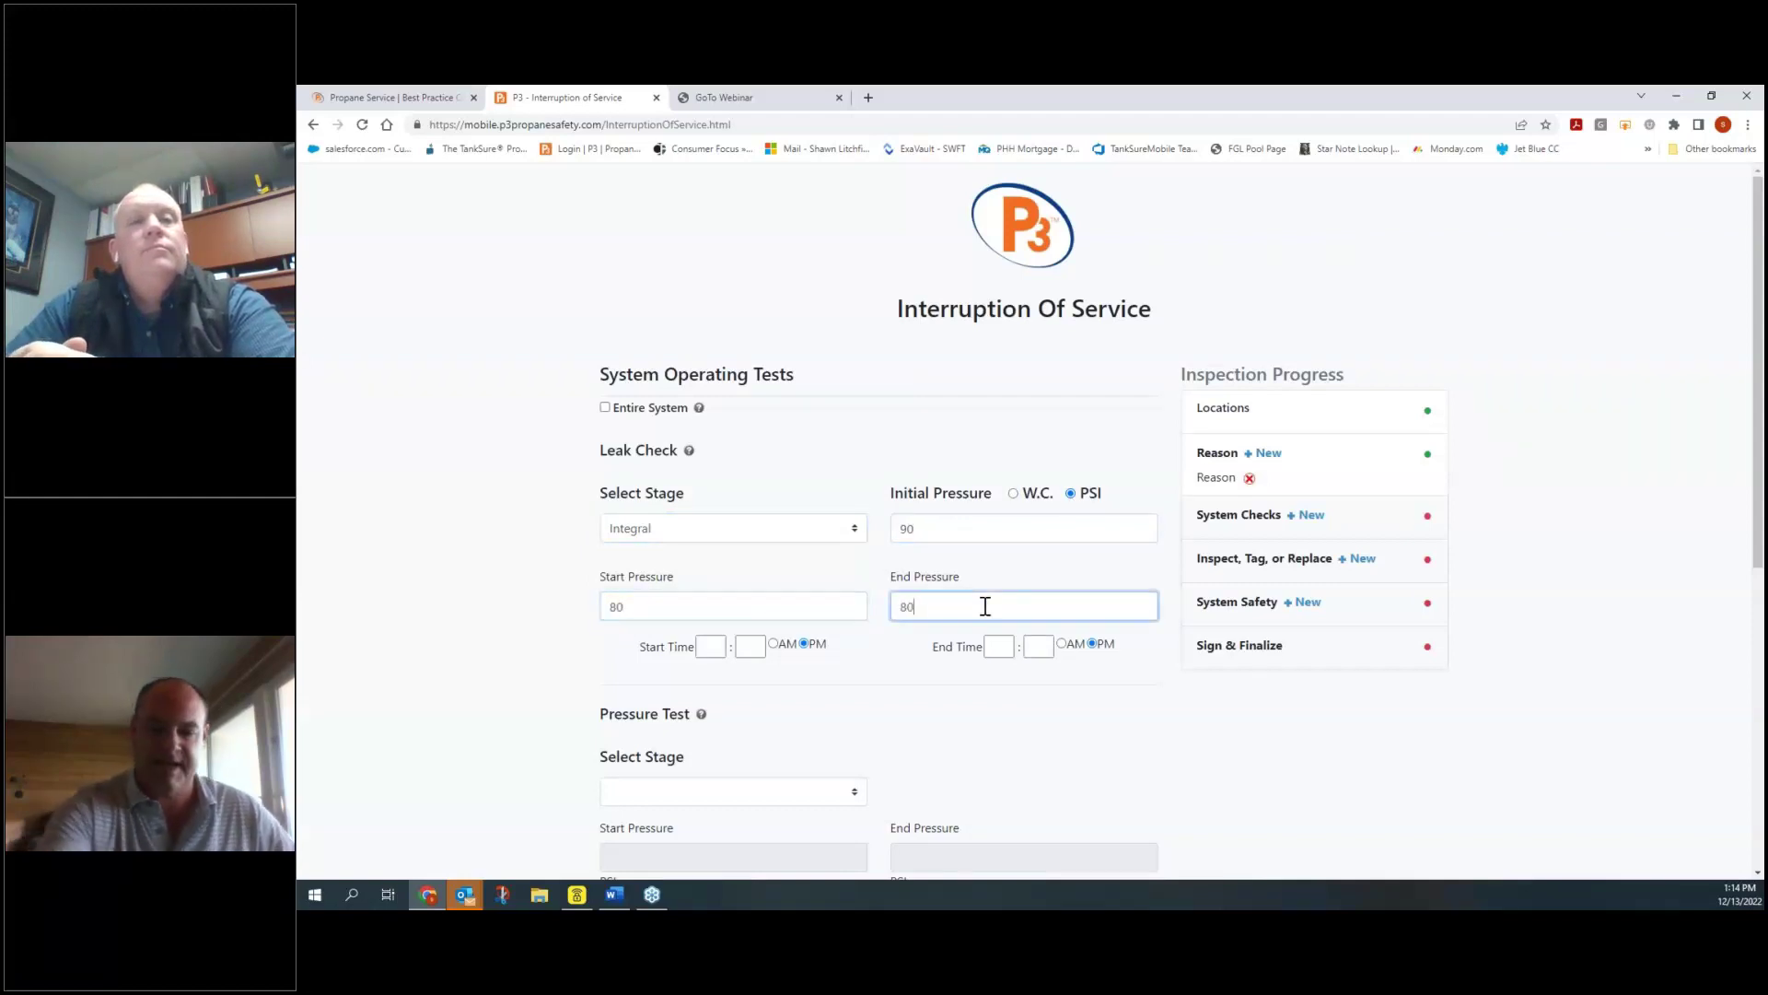
Step: Enter 2:00 as the leak check start and end times, continue, and decline another test
left_click(715, 645)
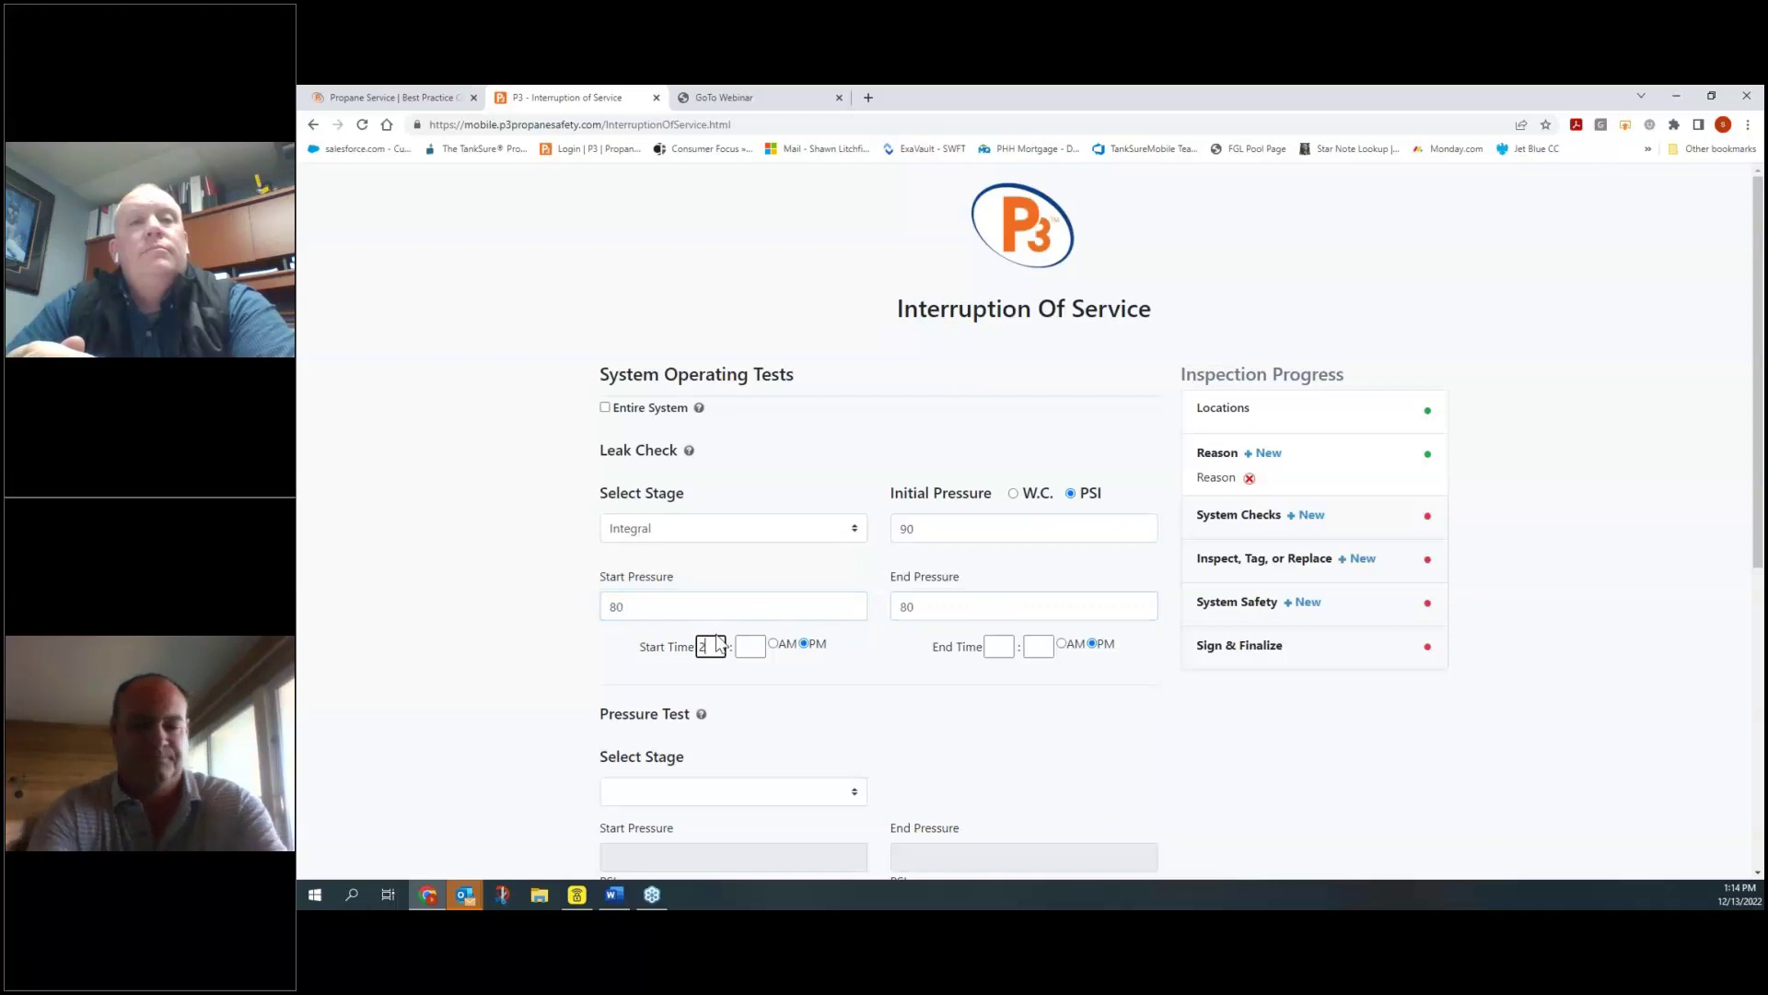
type("2")
key("Tab")
type("00")
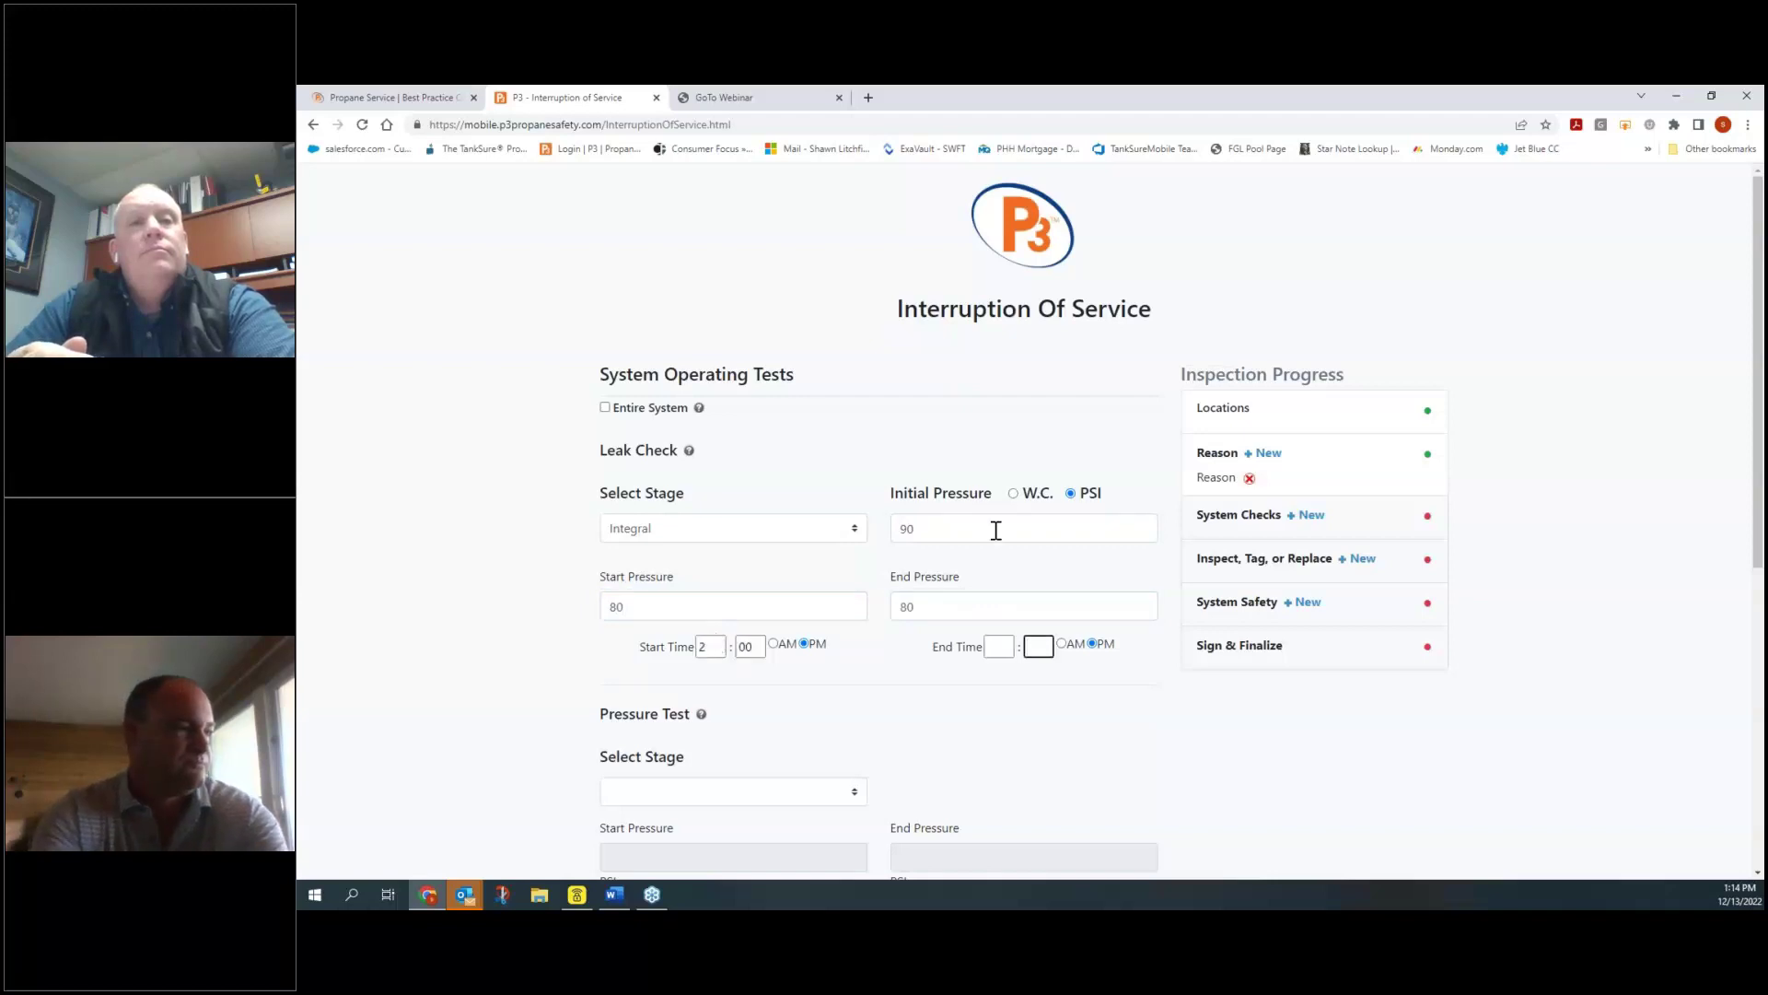
left_click(999, 647)
type("2")
key("Tab")
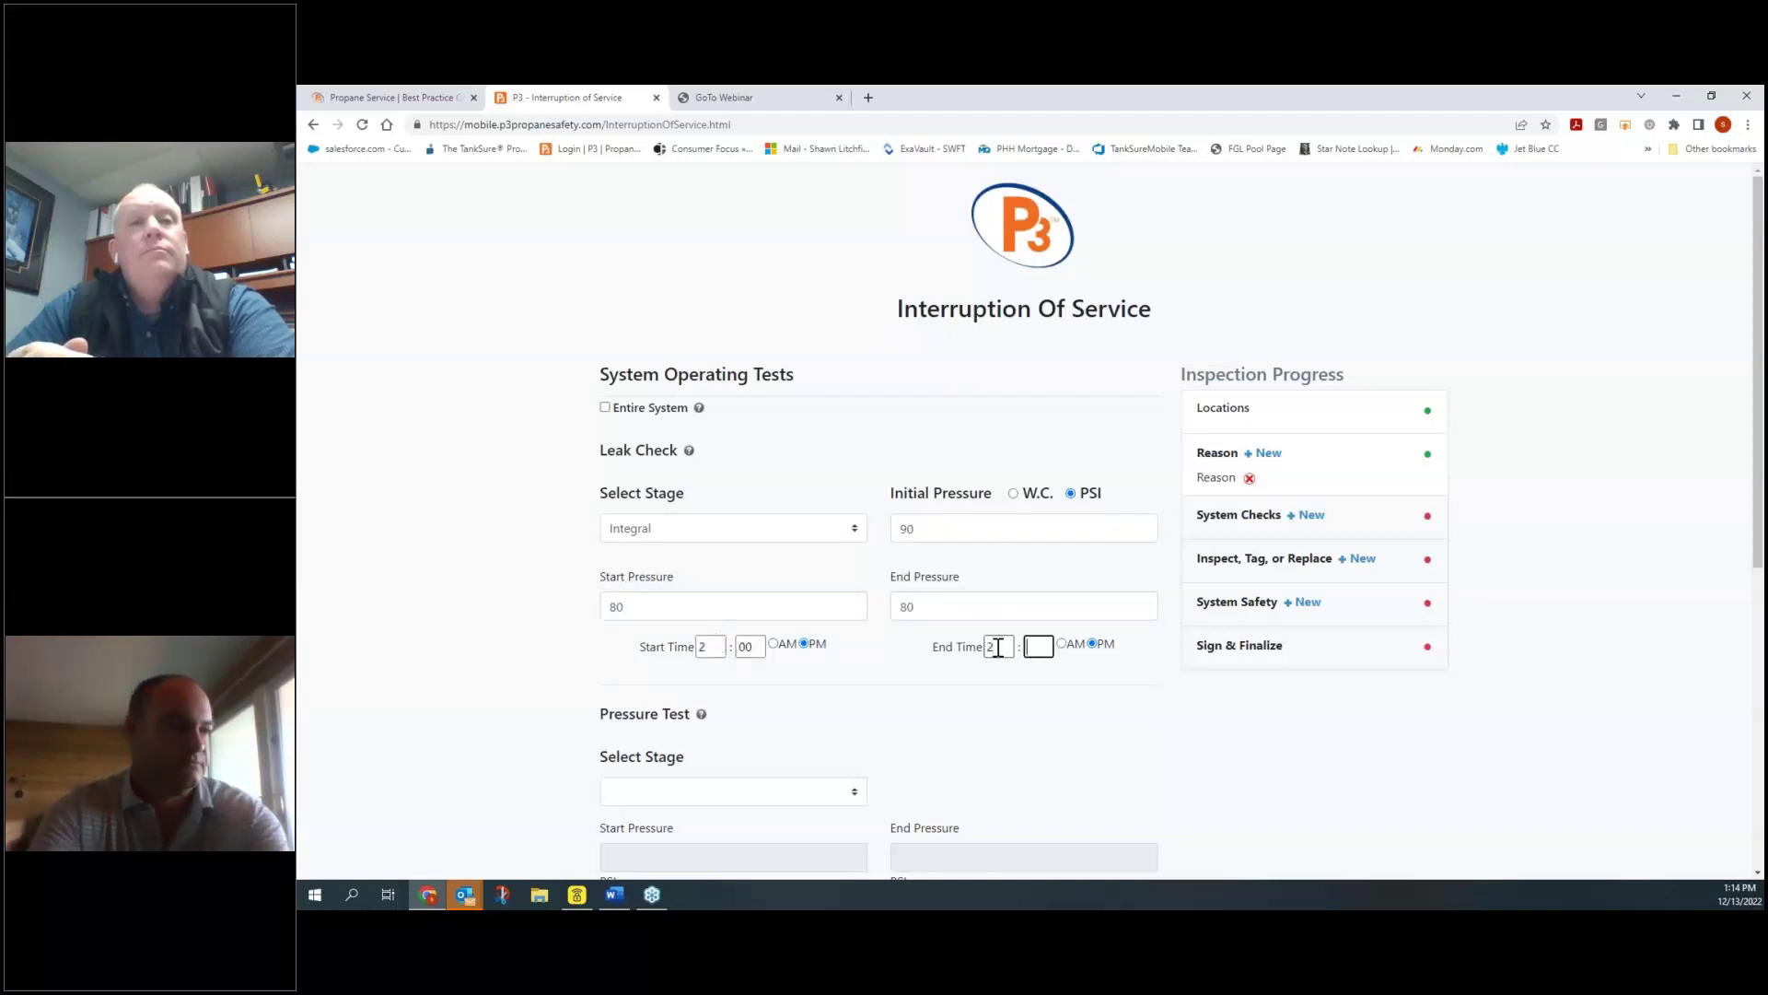
type("00")
scroll(1173, 626, "down", 6)
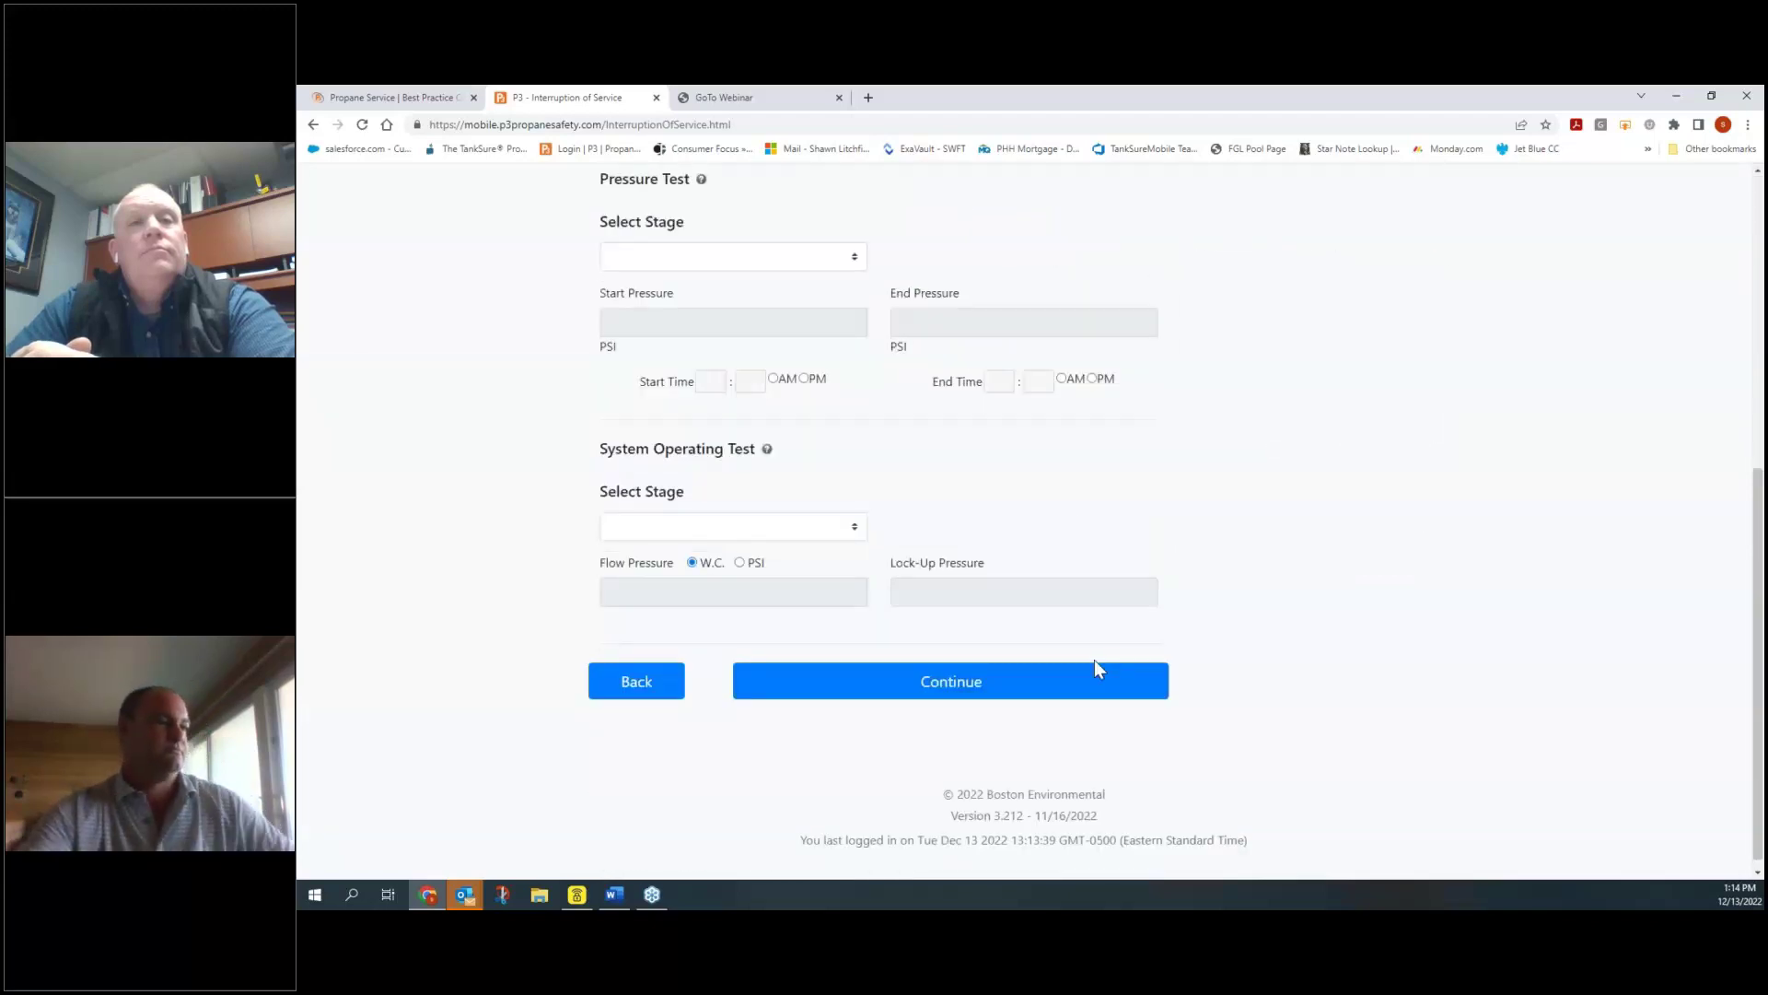
left_click(1042, 683)
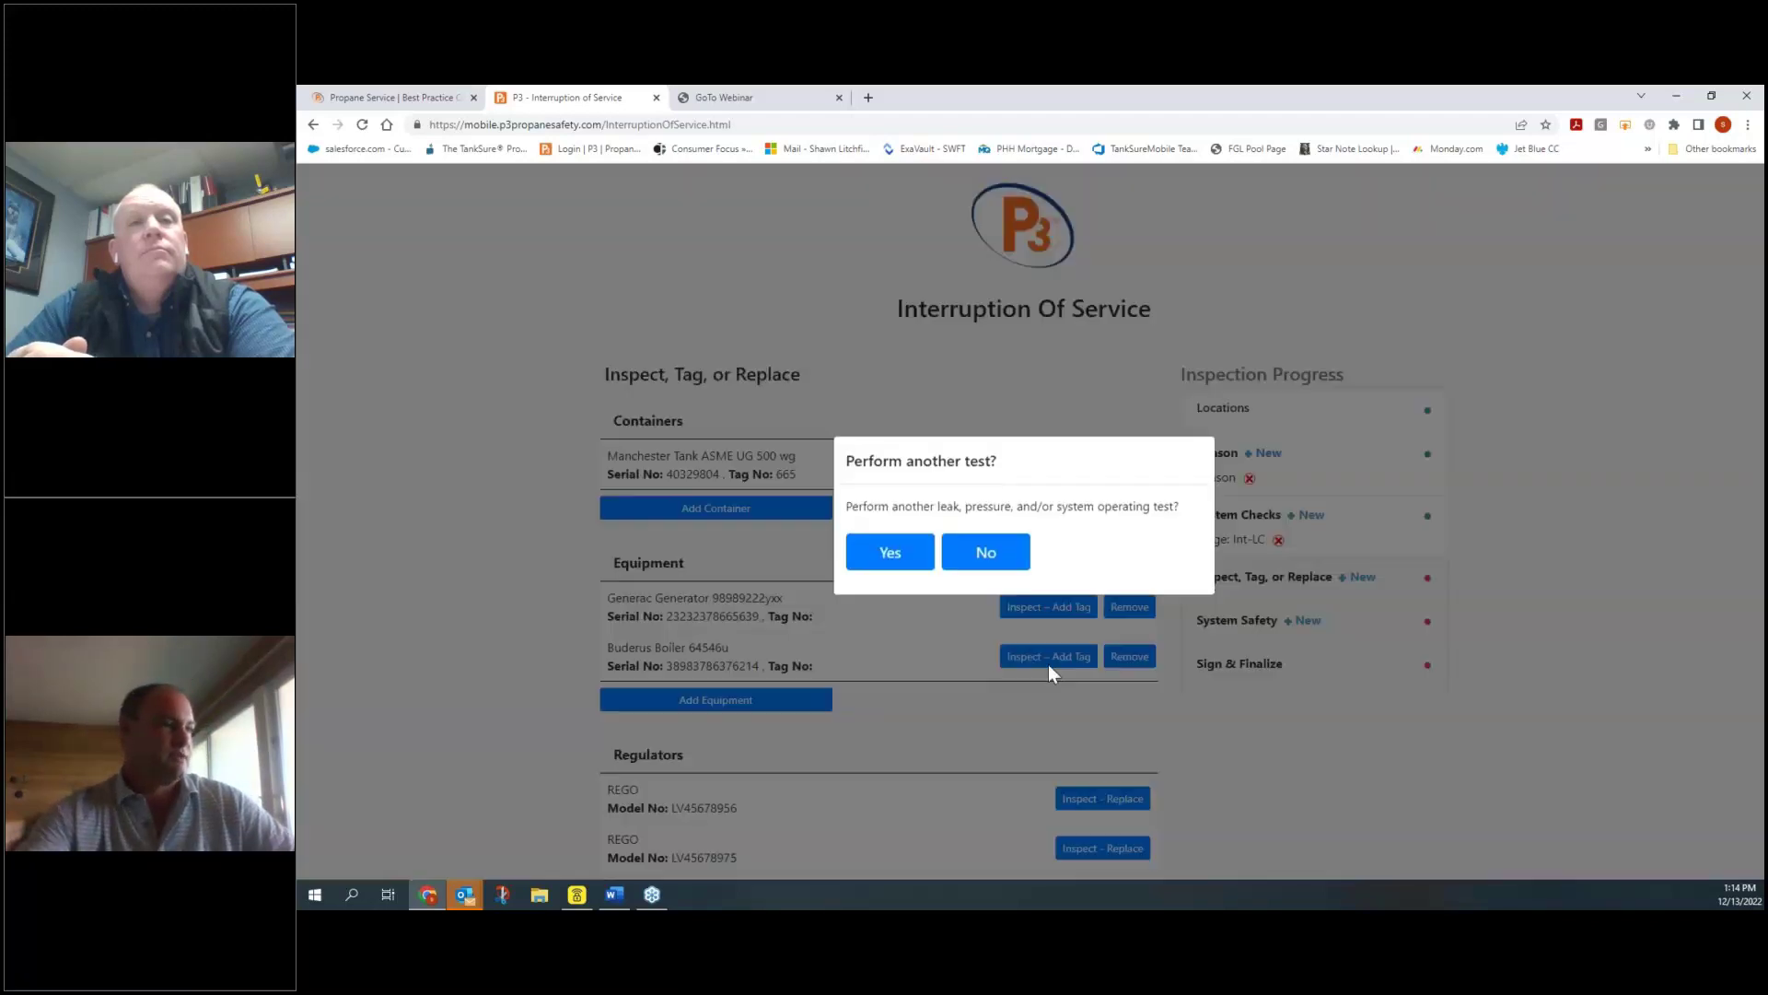
left_click(1001, 558)
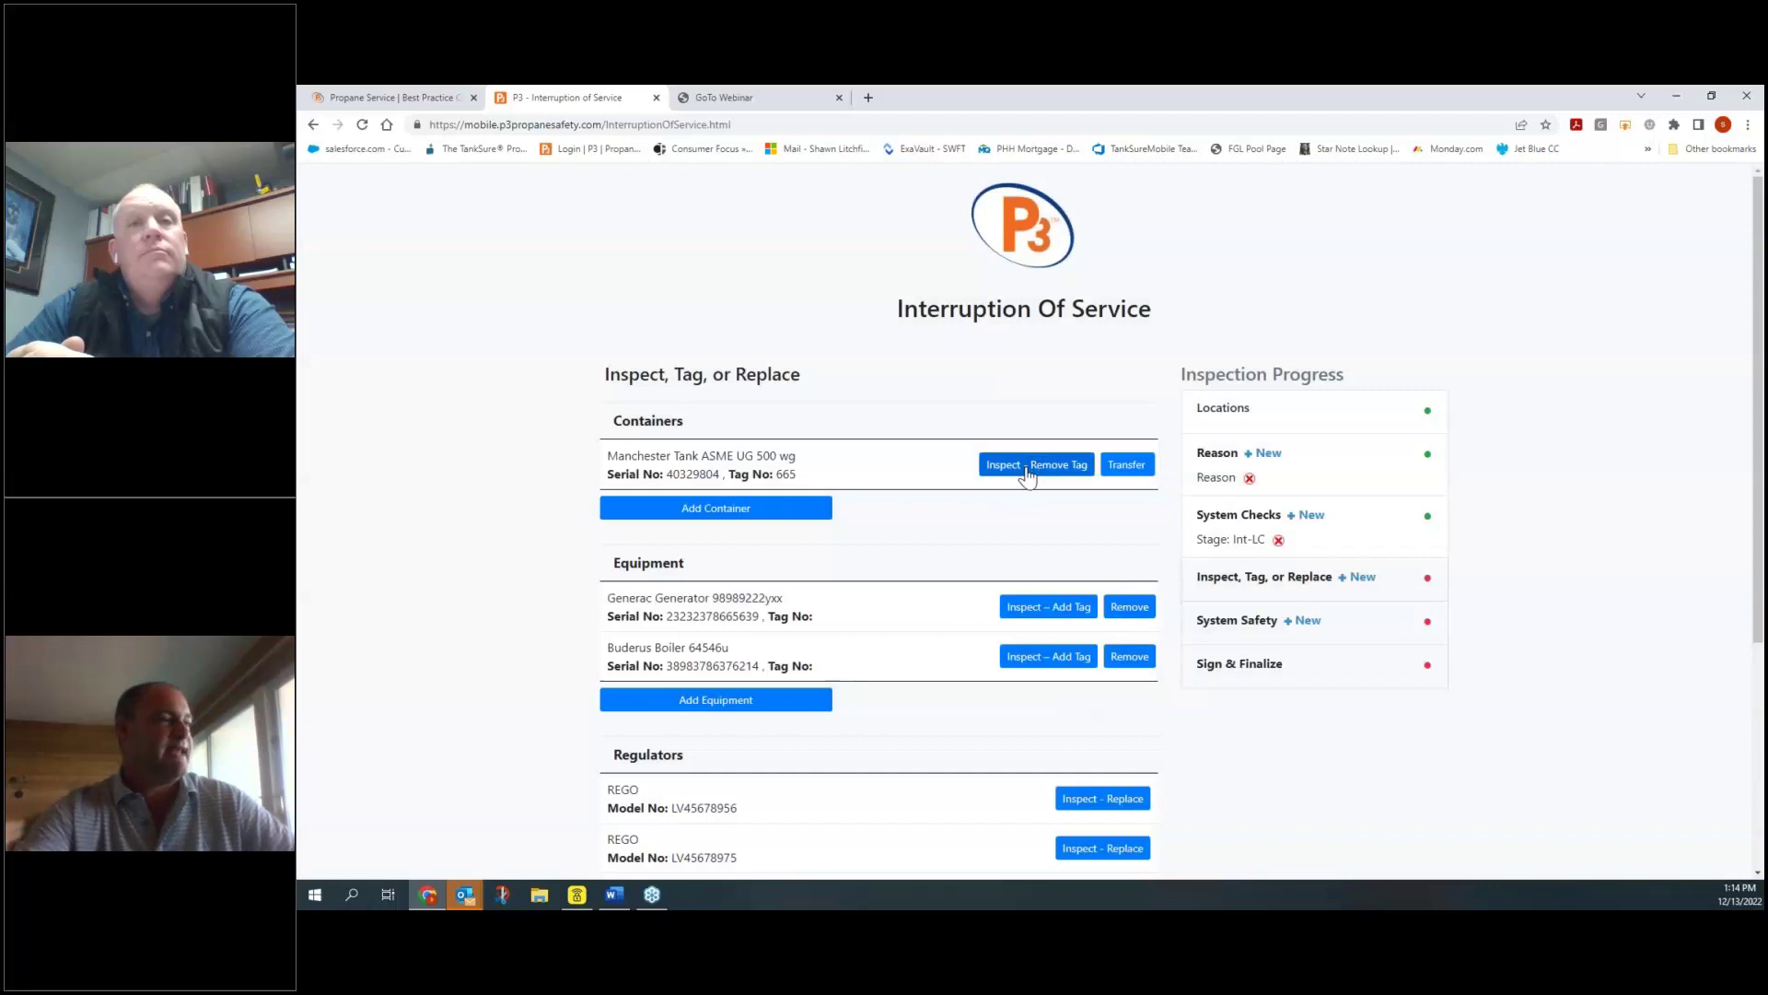
Step: Remove the tank's tag and rate foundation, location, tank, relief valve and cap OK, valve date 0920
left_click(1030, 467)
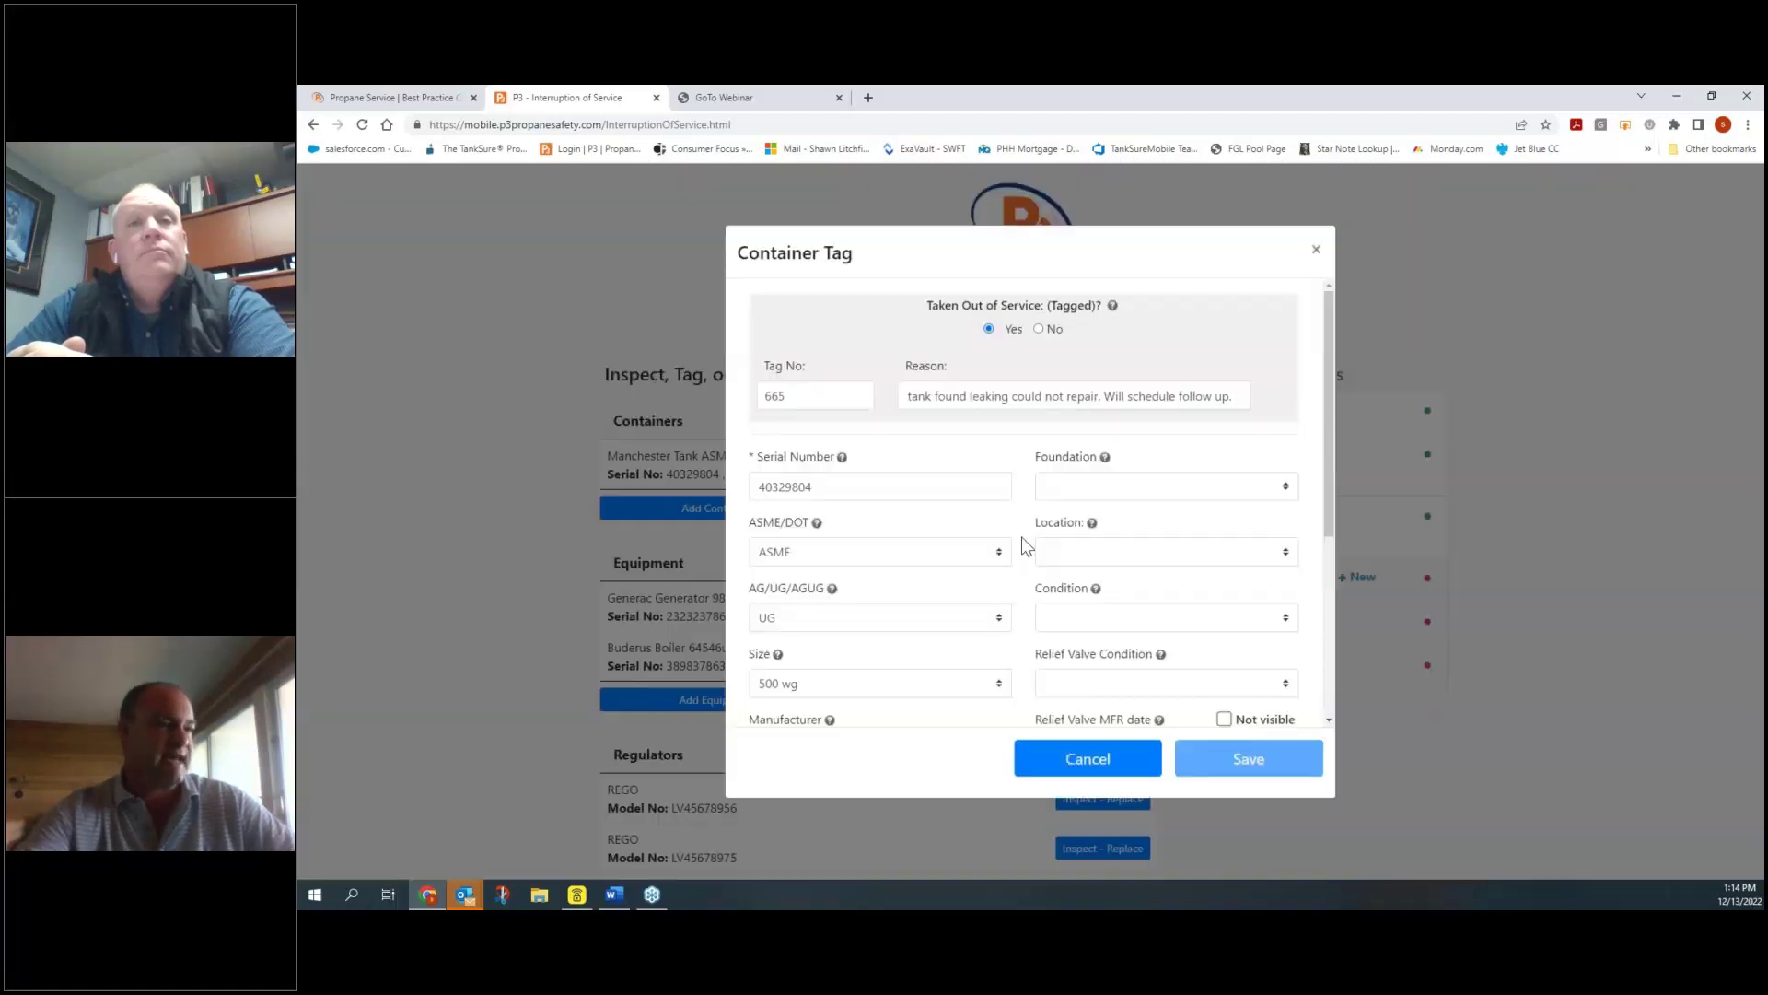
left_click(1040, 339)
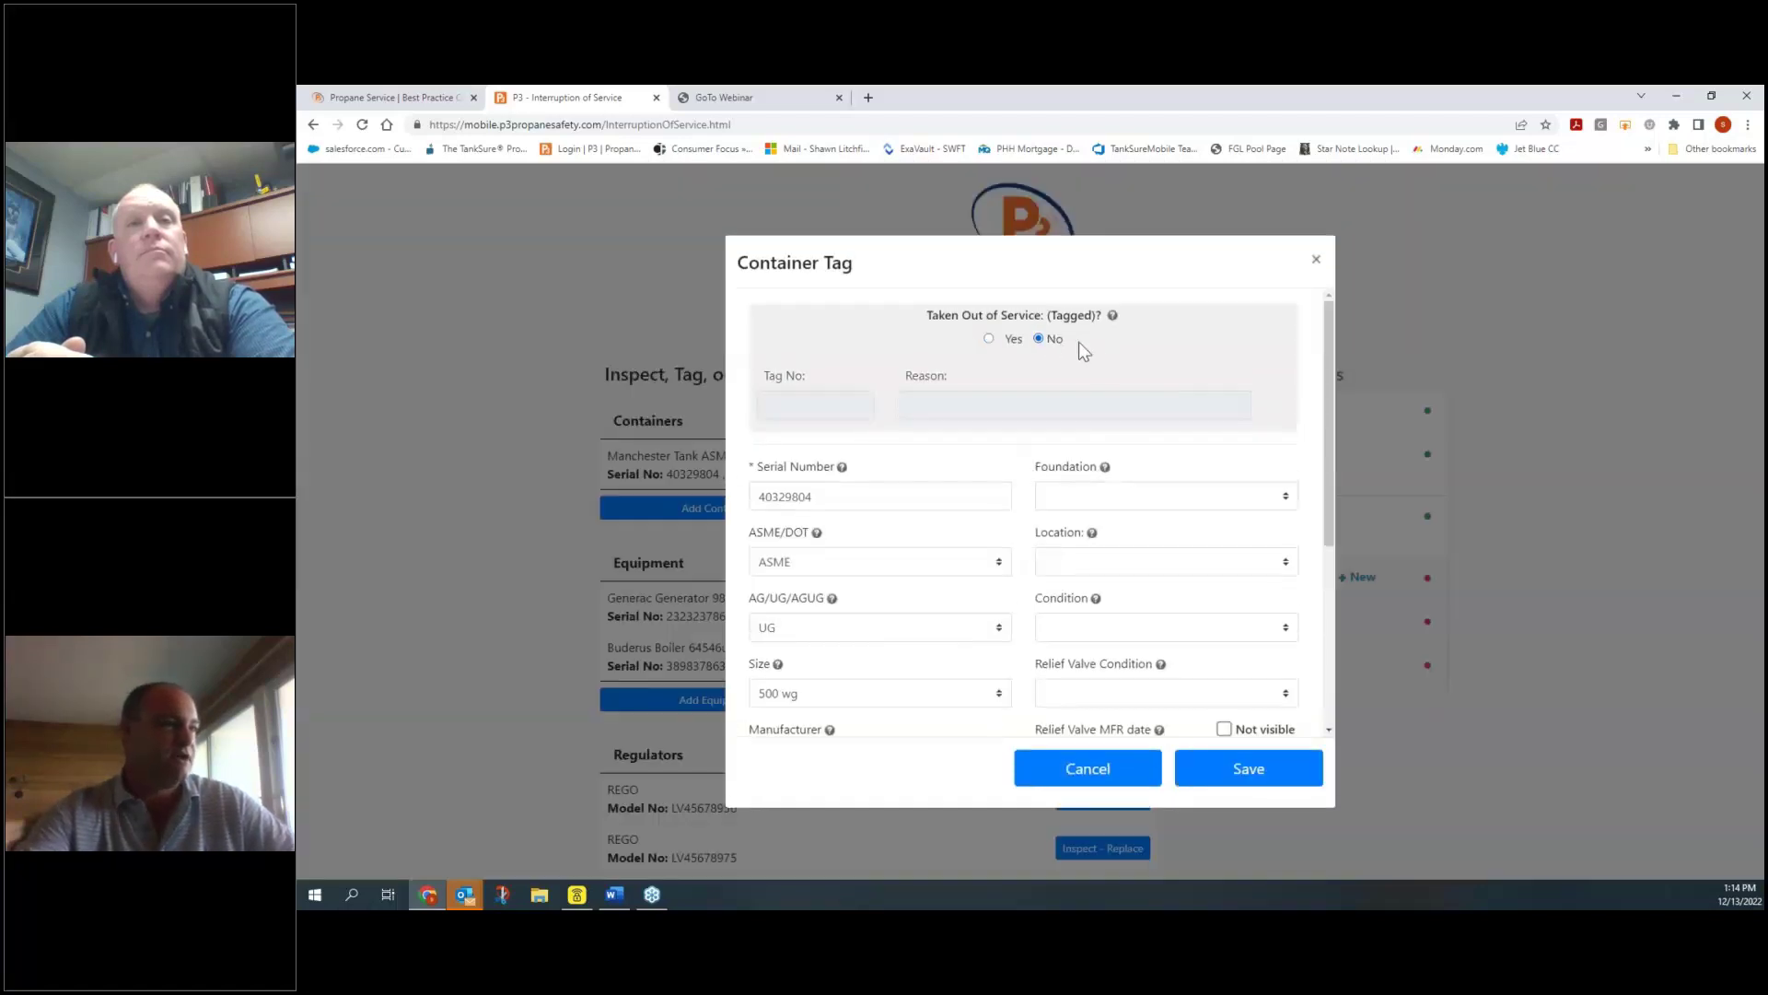
scroll(1192, 612, "down", 2)
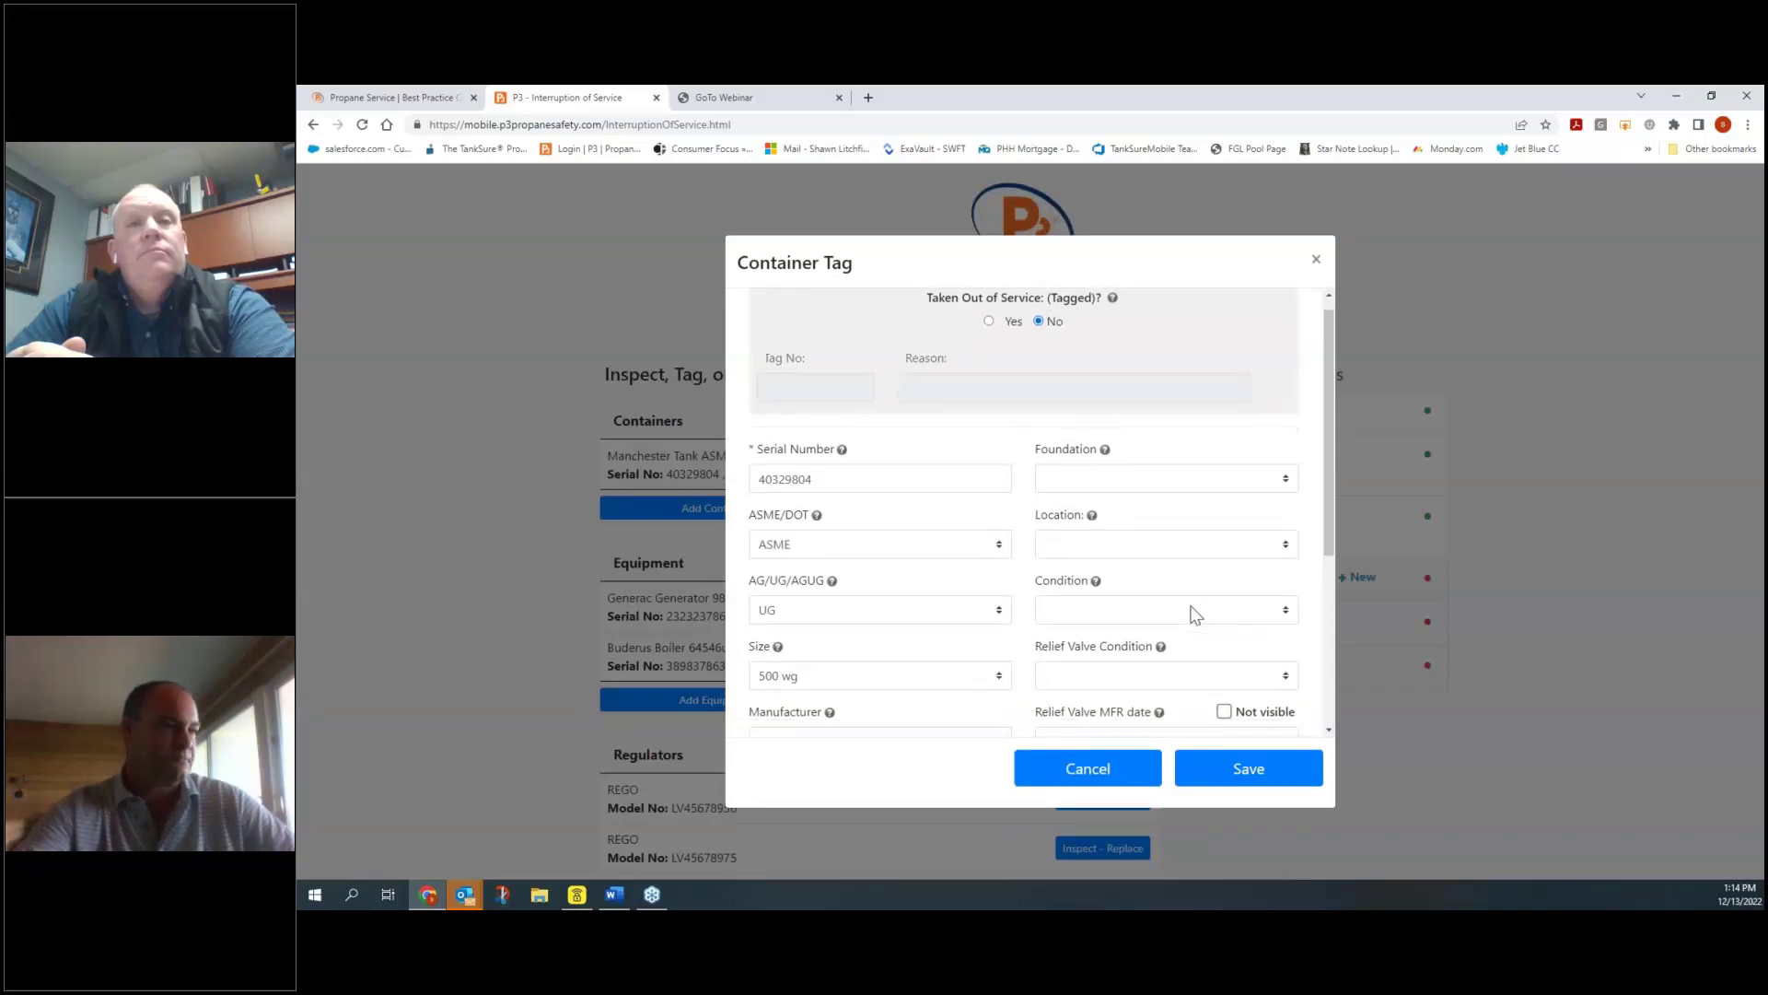
left_click(1147, 345)
left_click(1152, 380)
left_click(1160, 416)
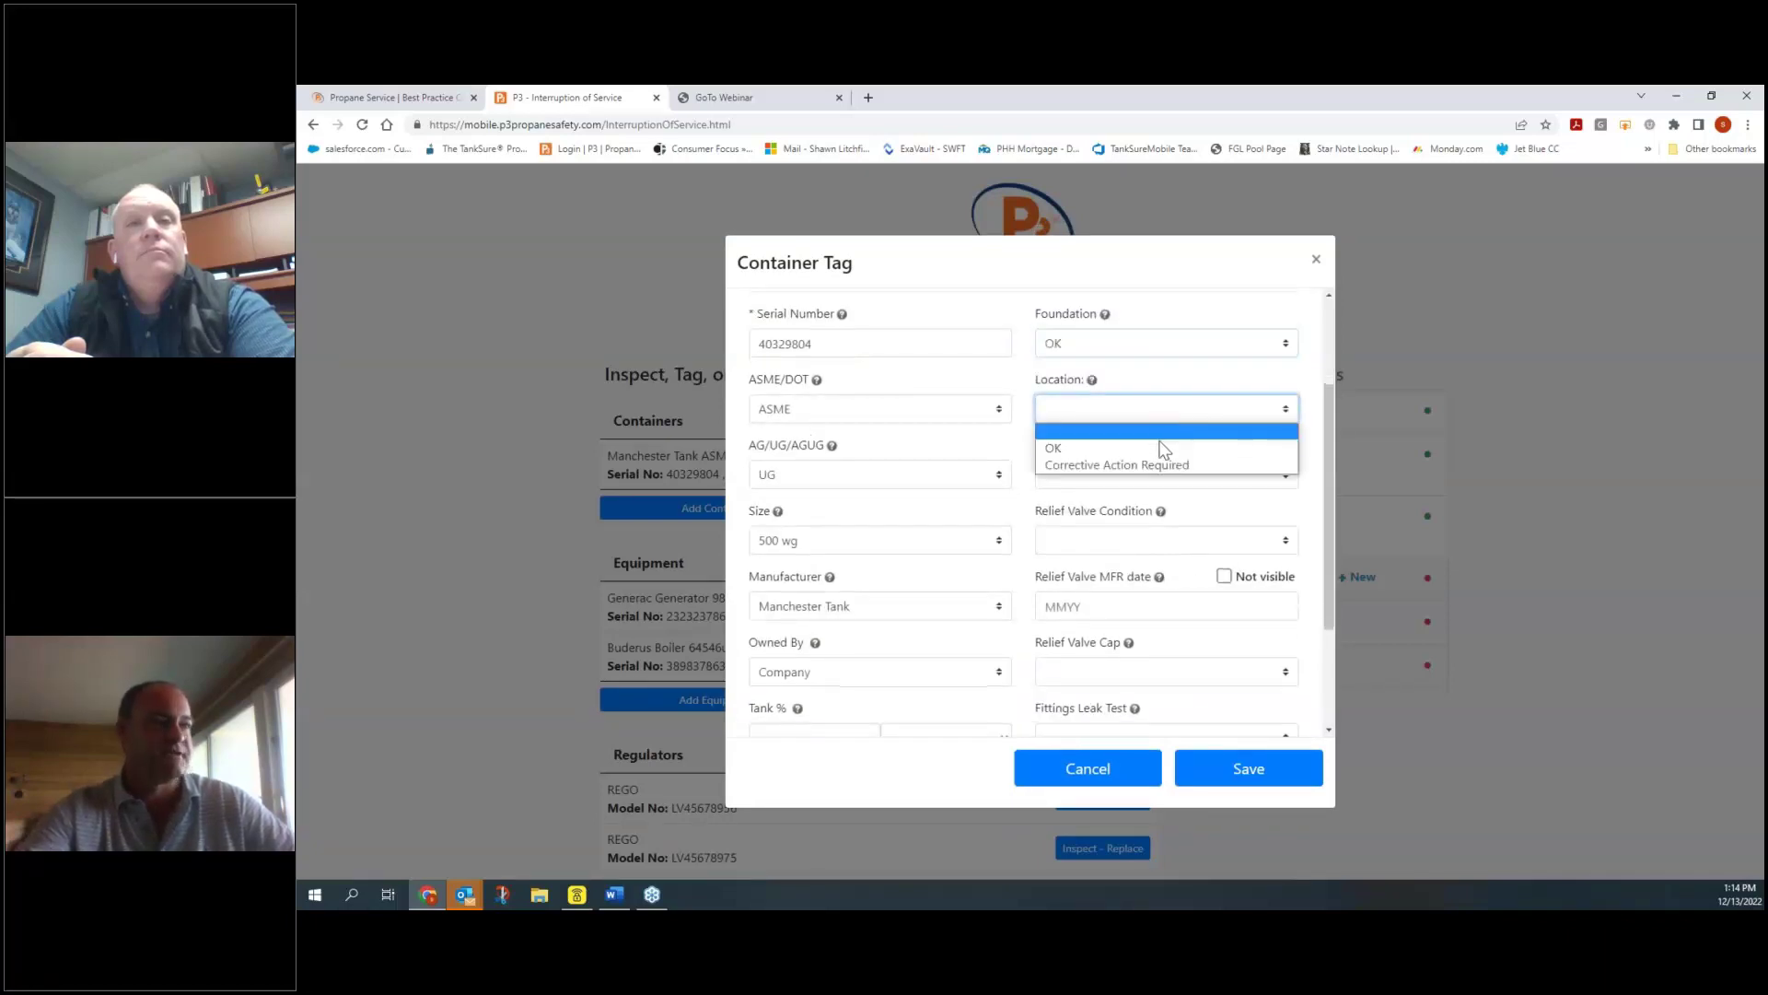
left_click(1156, 447)
left_click(1149, 479)
left_click(1149, 512)
left_click(1151, 541)
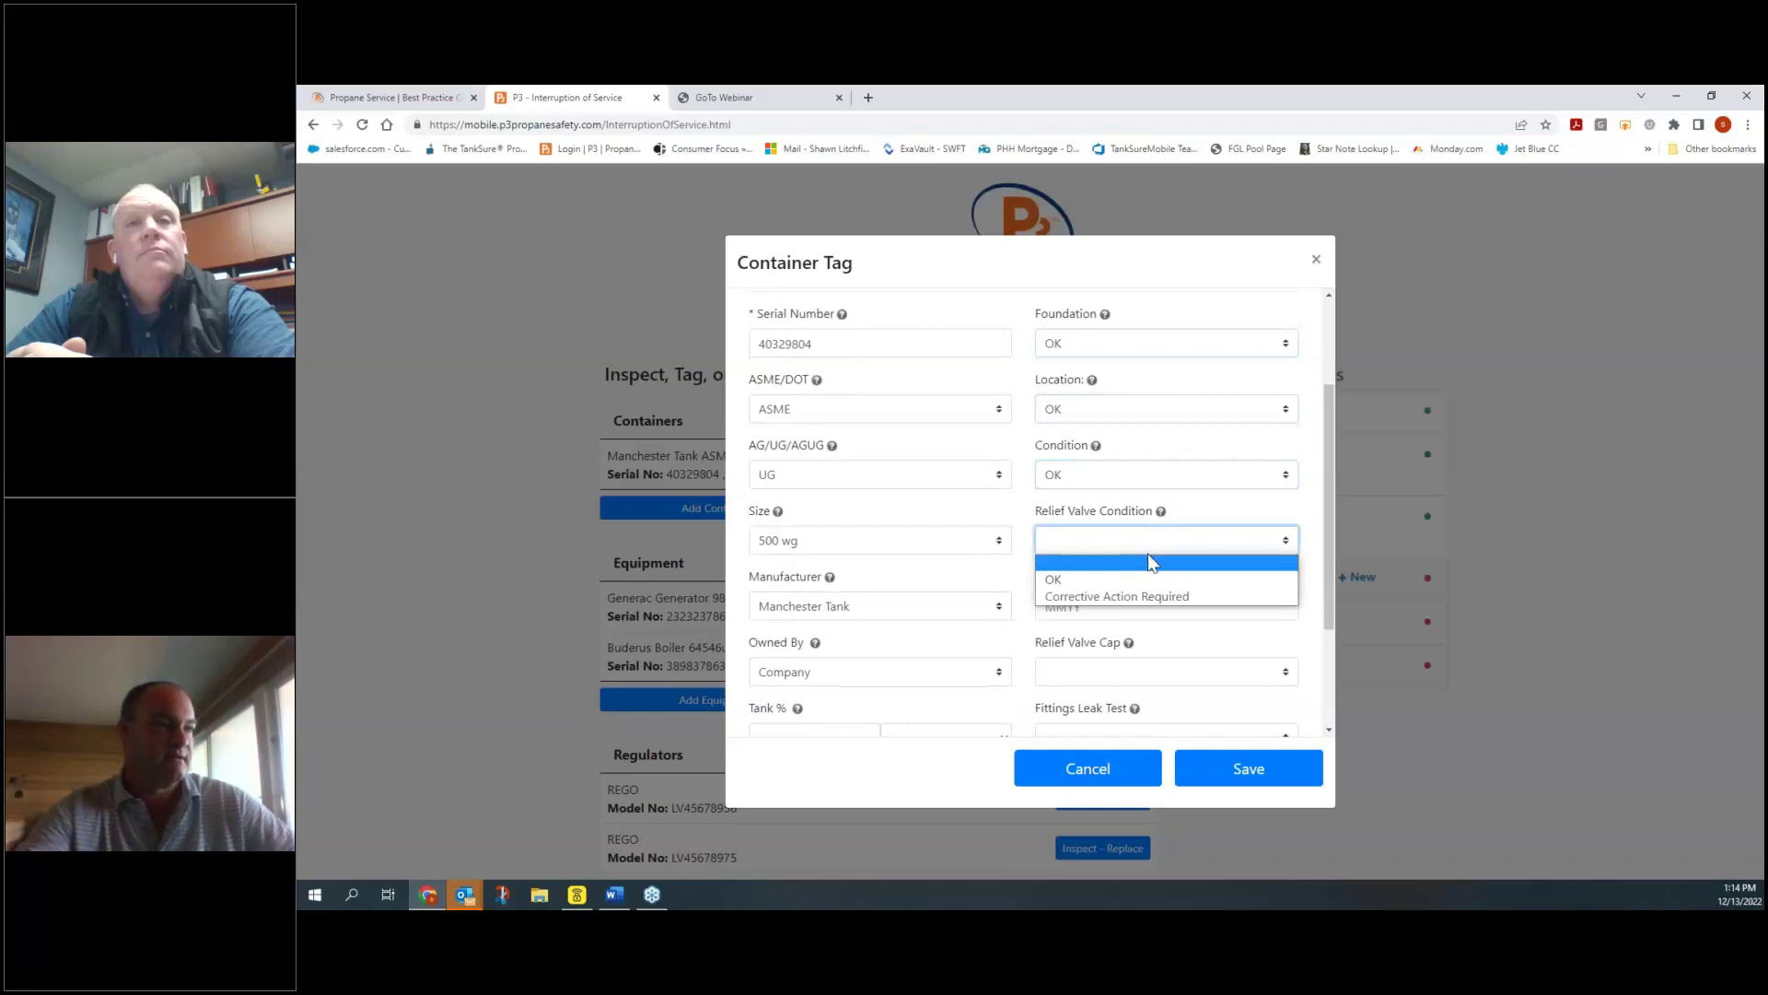
left_click(1142, 579)
left_click(1132, 609)
left_click(1146, 638)
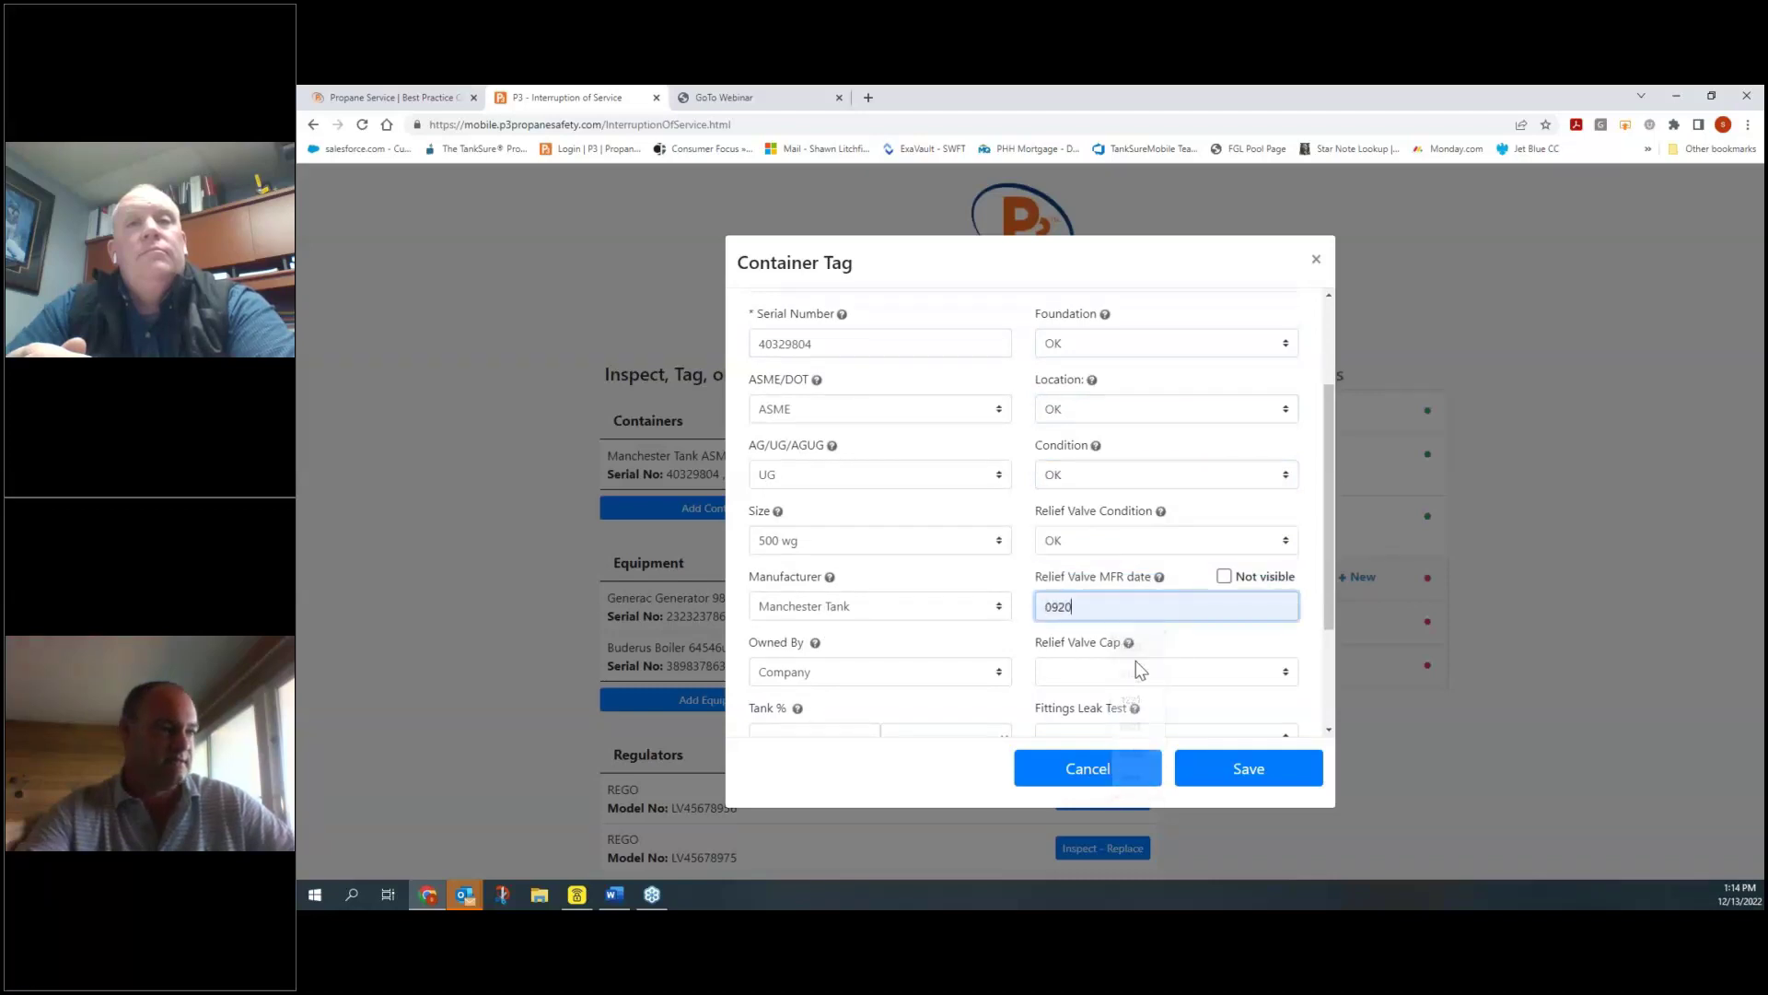
left_click(1136, 660)
left_click(1142, 706)
Step: Set the fittings leak test to OK and tank fill to 40 percent, then save
scroll(1146, 535, "down", 2)
left_click(1142, 585)
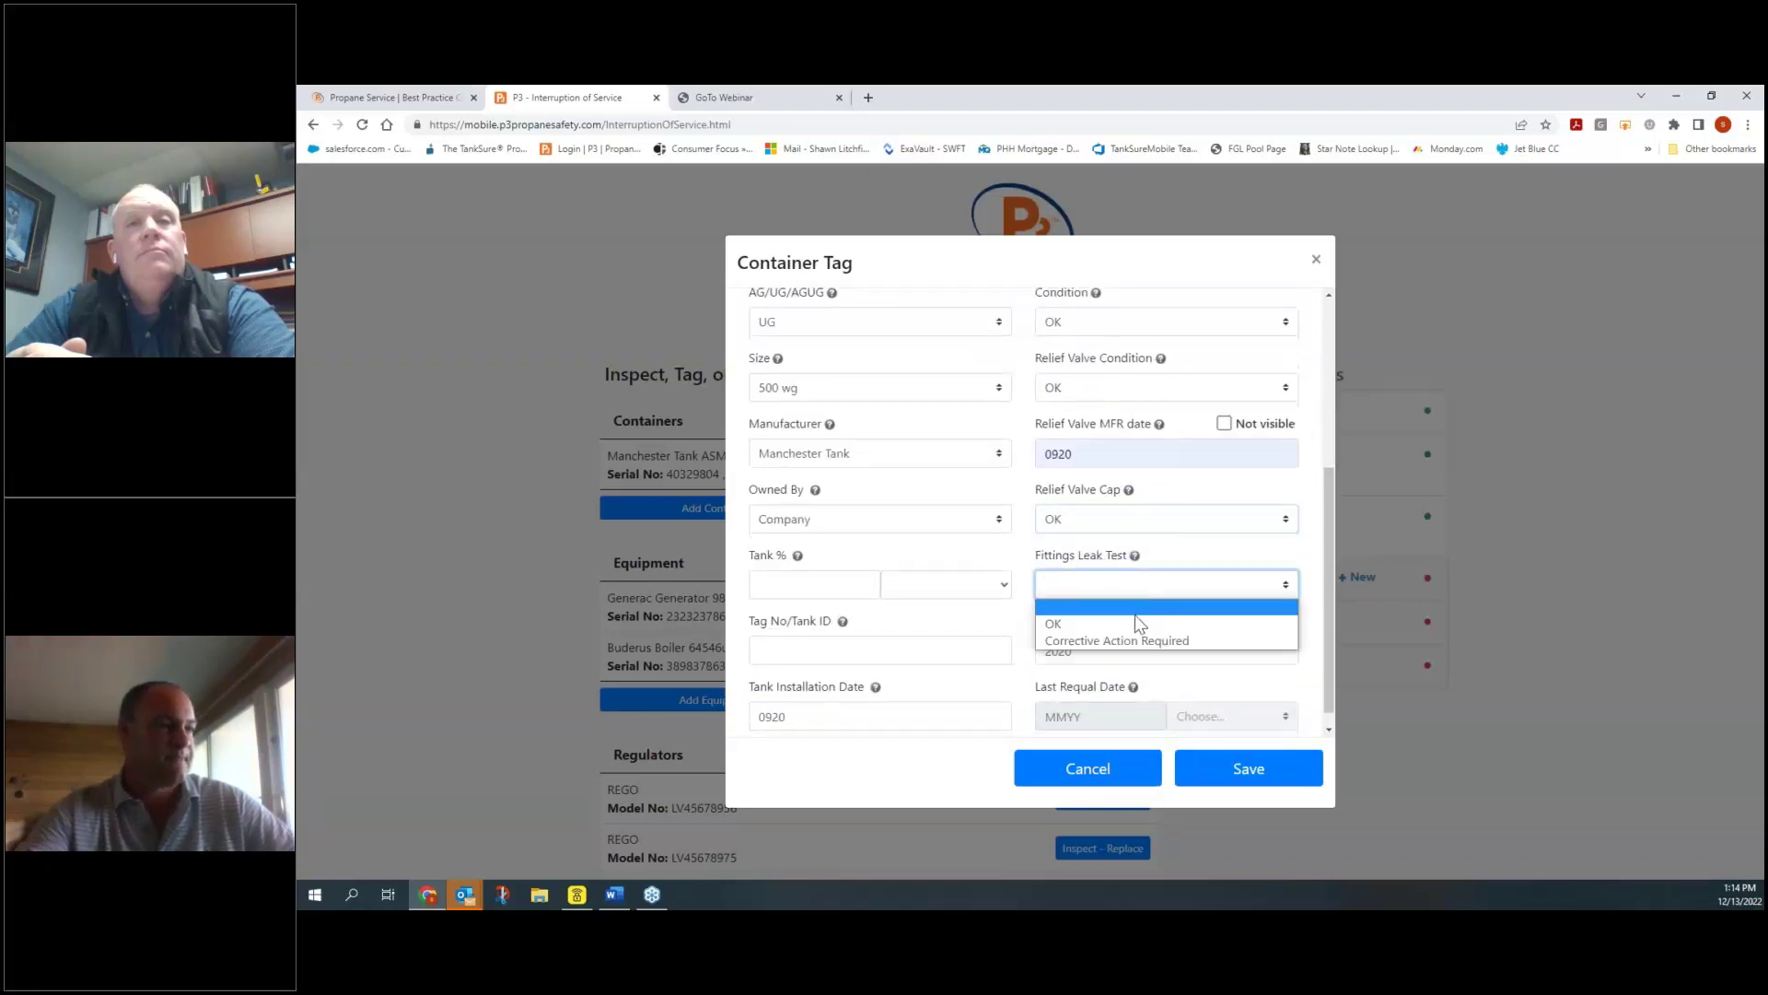
left_click(1142, 619)
left_click(787, 582)
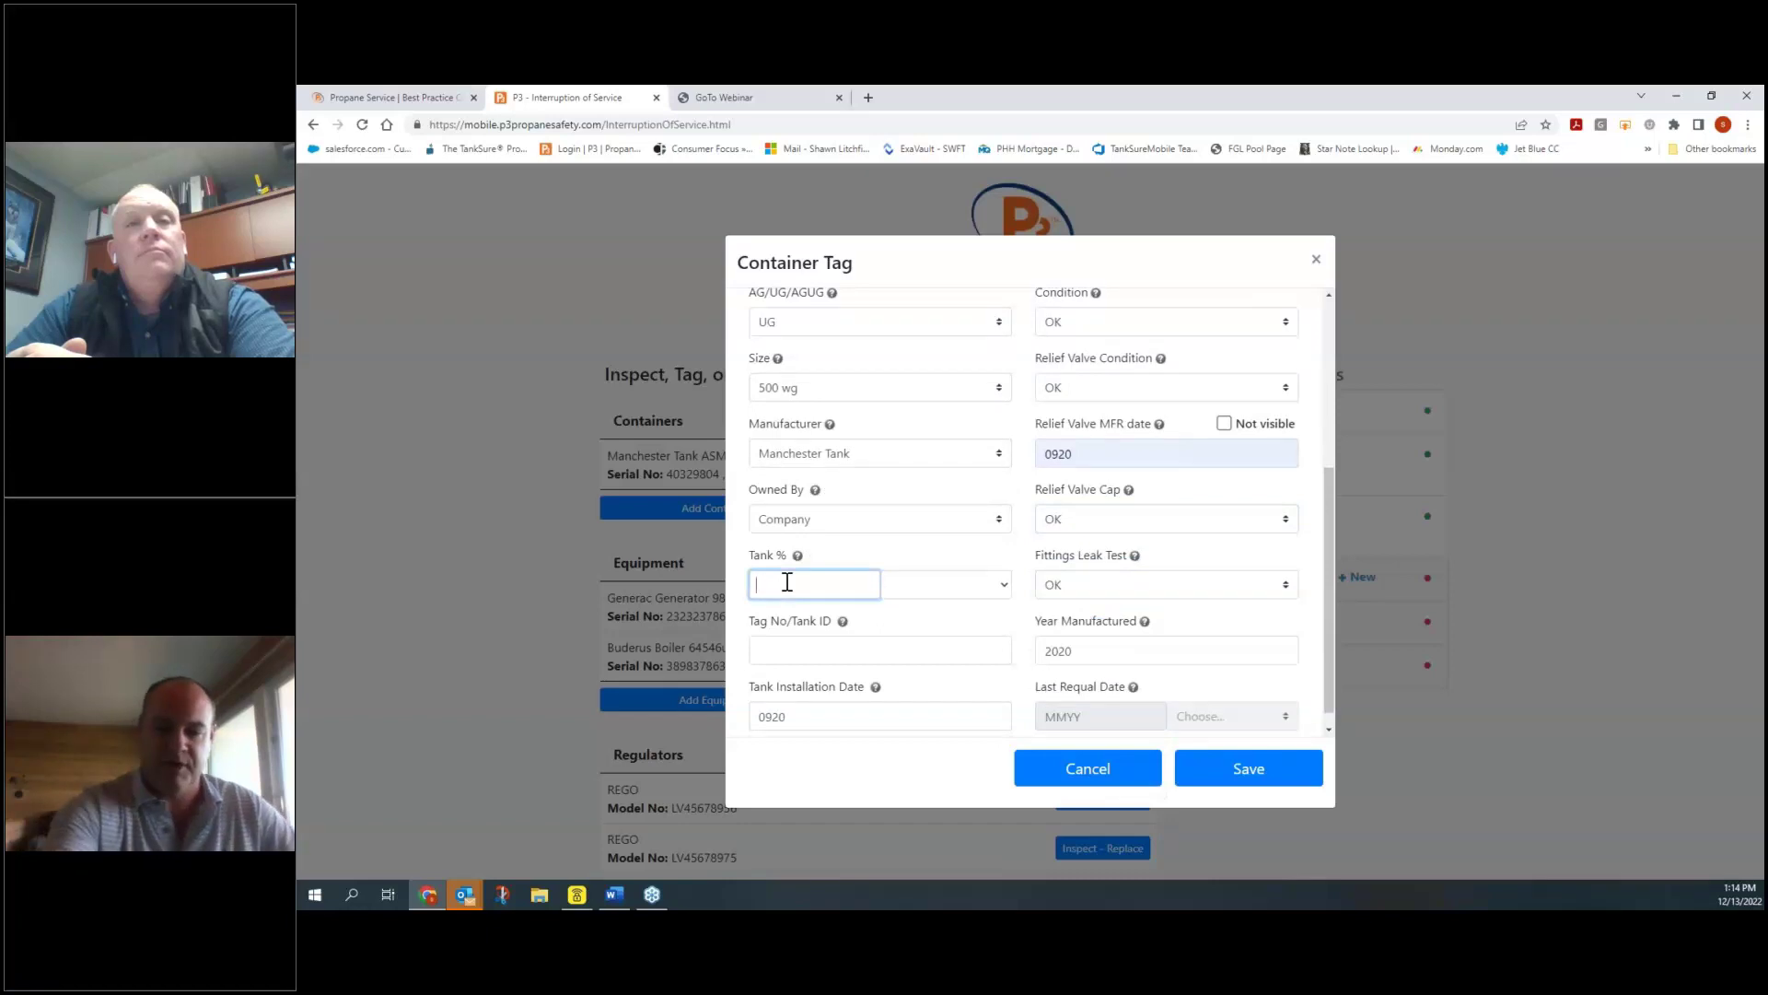
type("40")
left_click(949, 584)
left_click(921, 619)
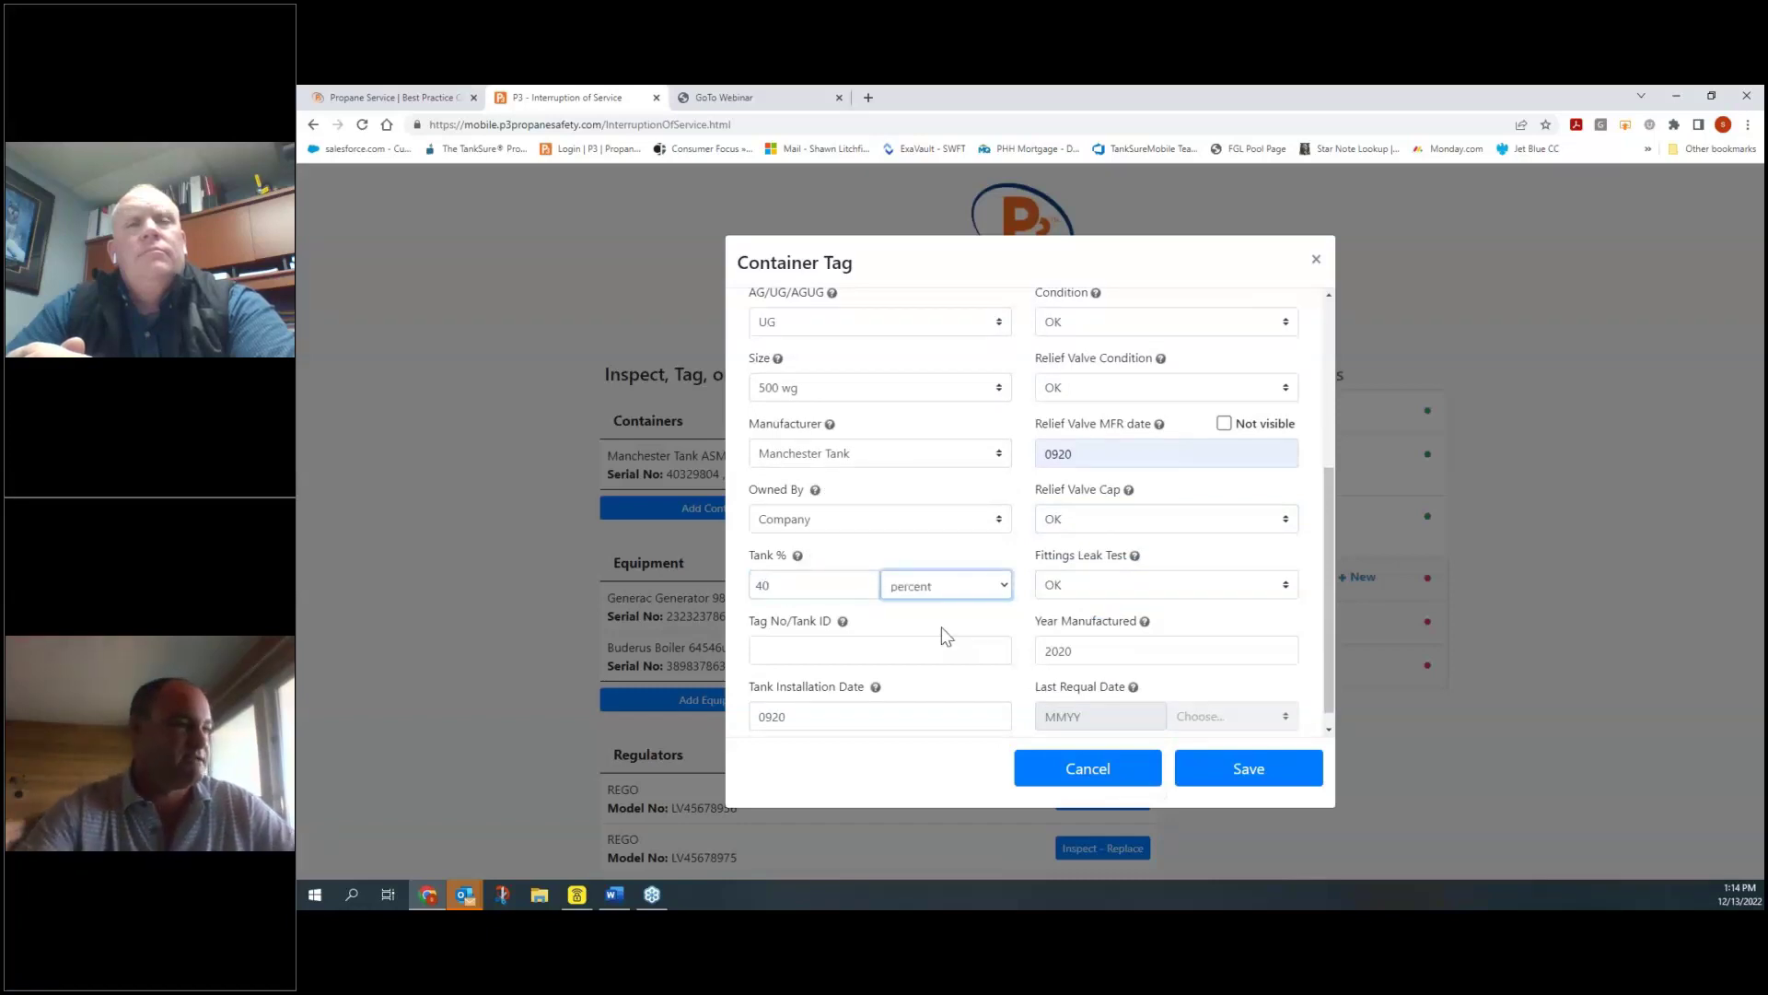
scroll(1228, 616, "down", 1)
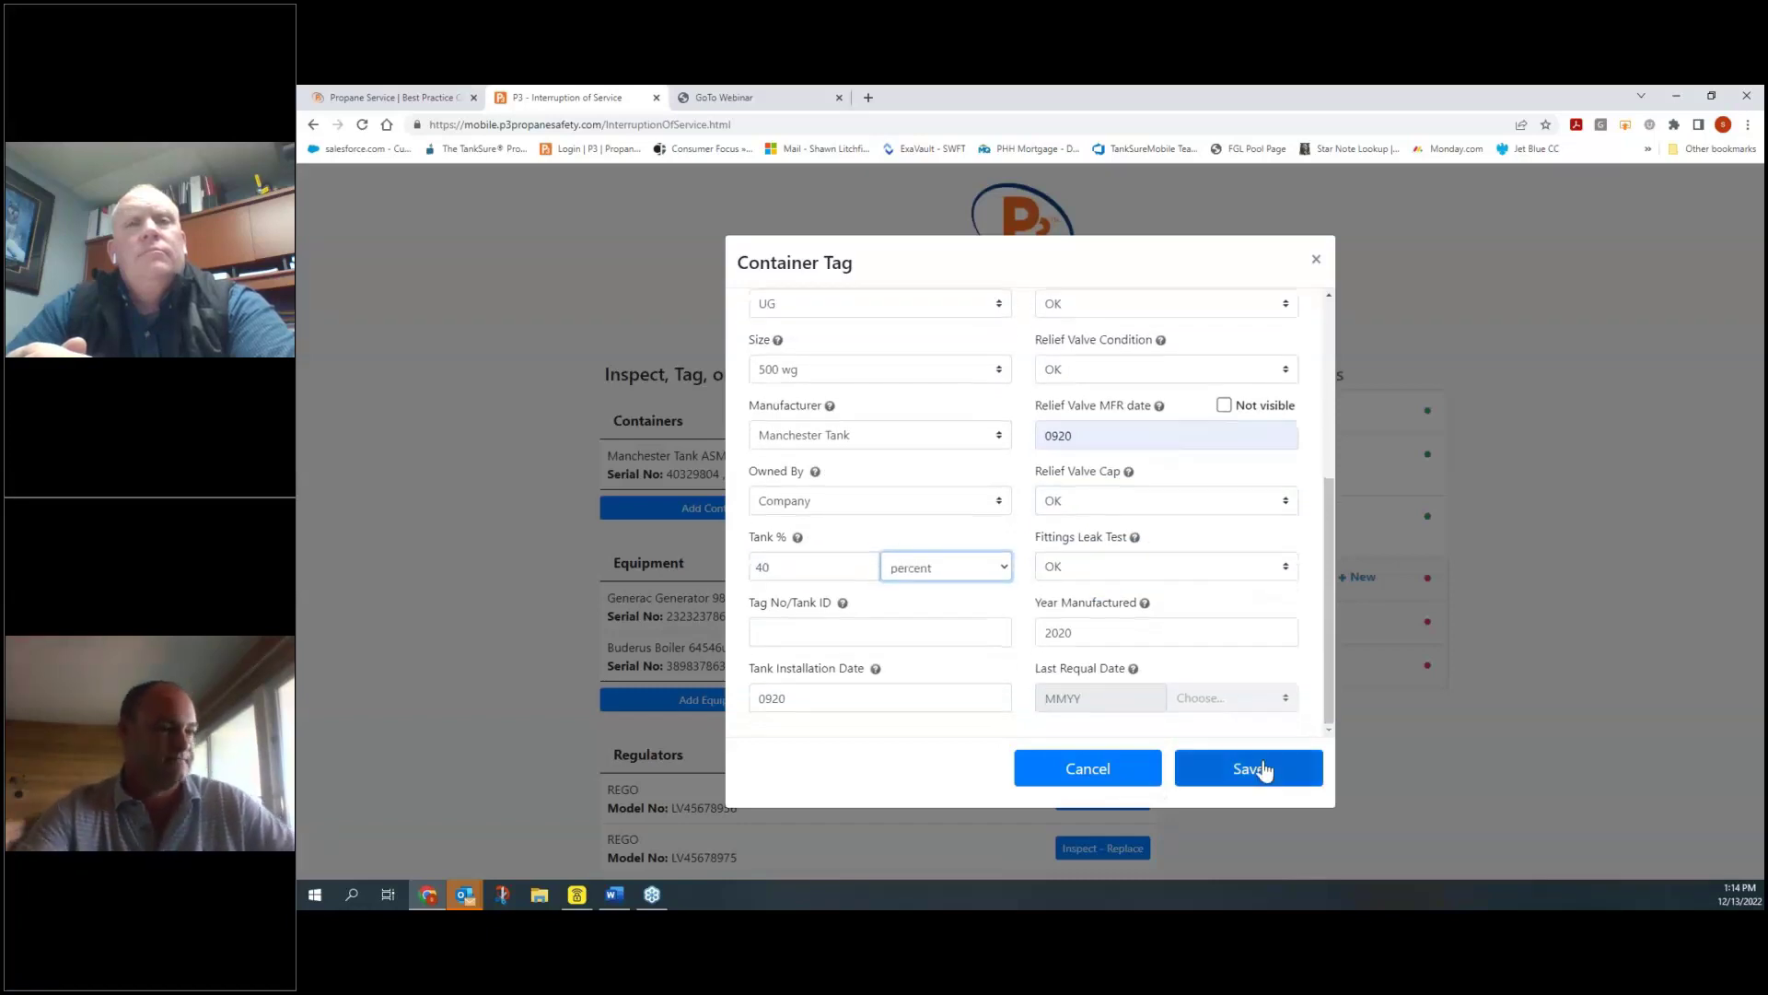
left_click(1260, 764)
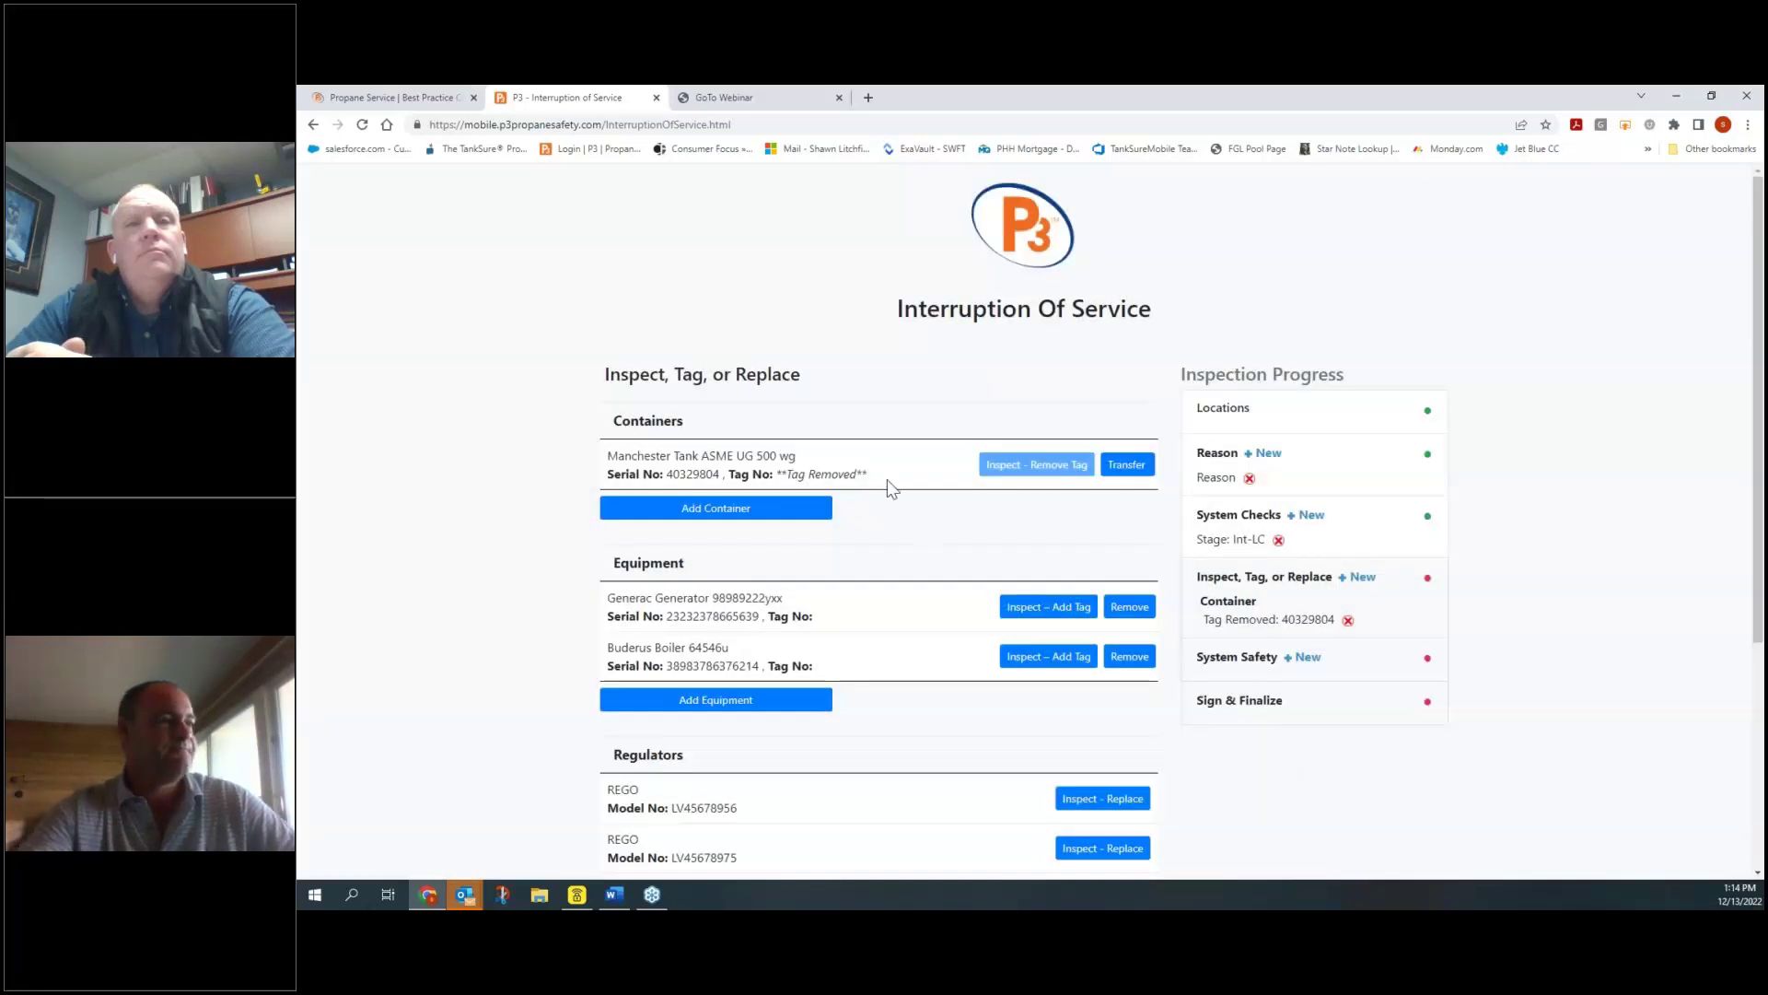
Step: Mark the sniff test performed and comment 'fixed leak at tank. leak check ok. system'
scroll(945, 537, "down", 3)
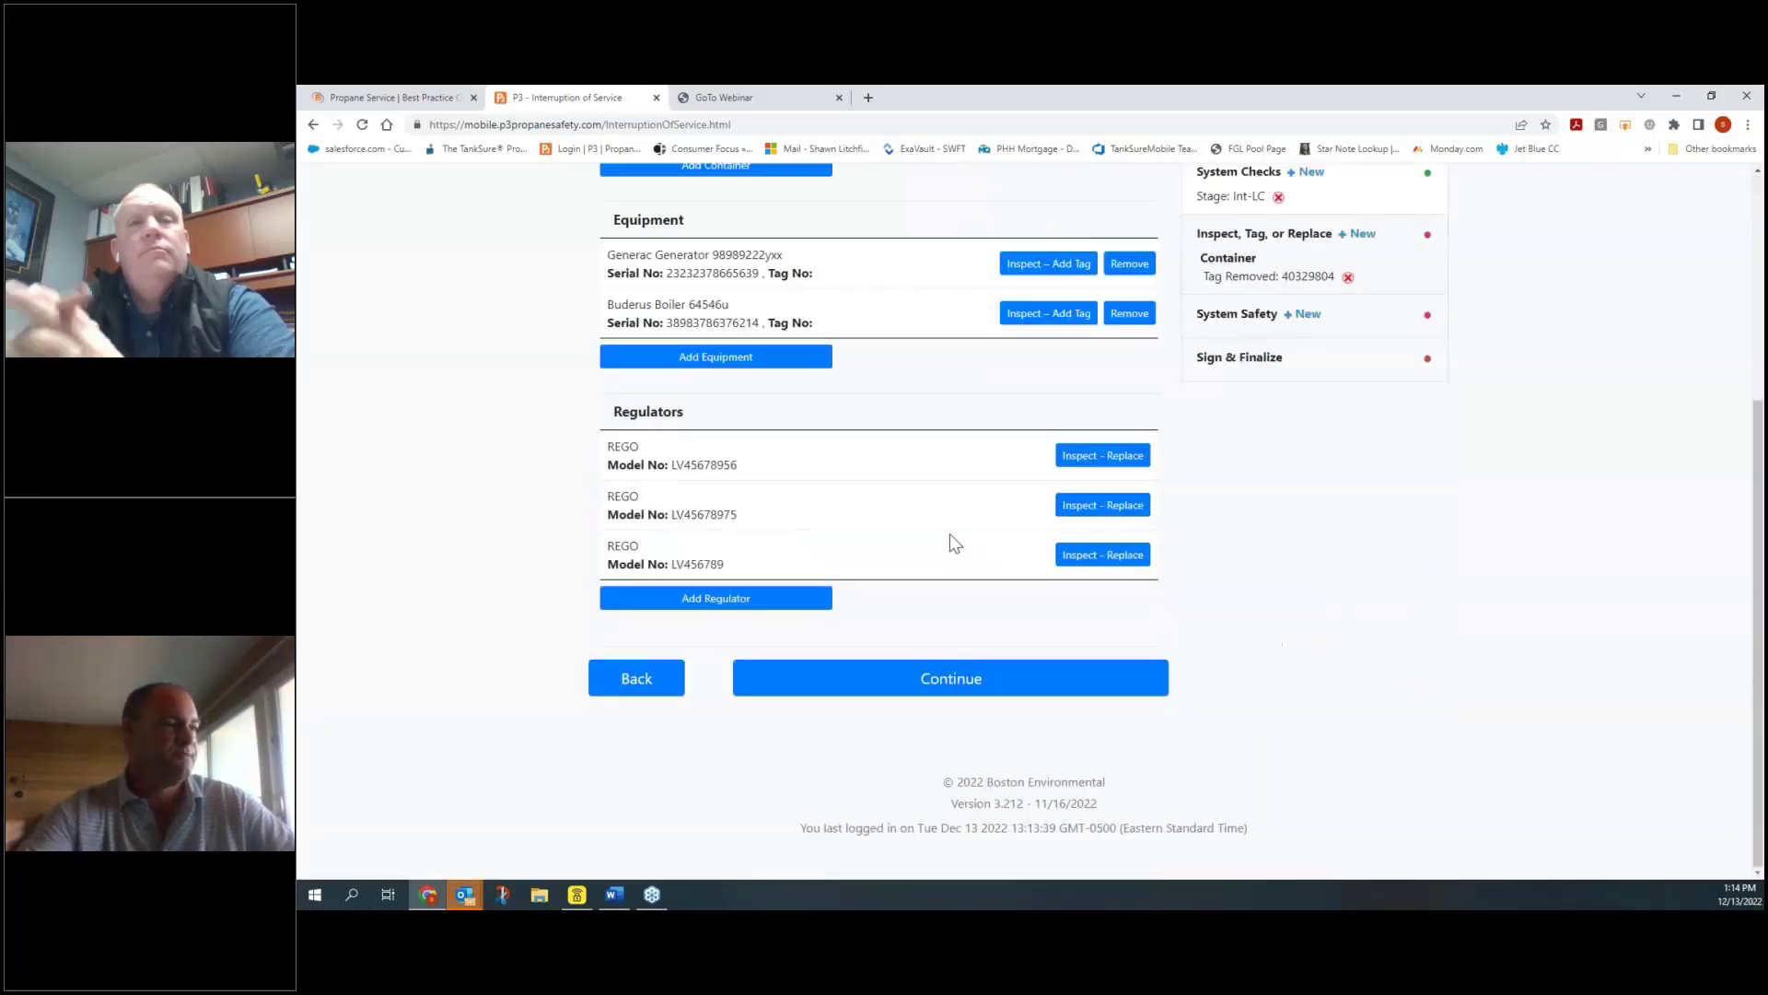
left_click(991, 663)
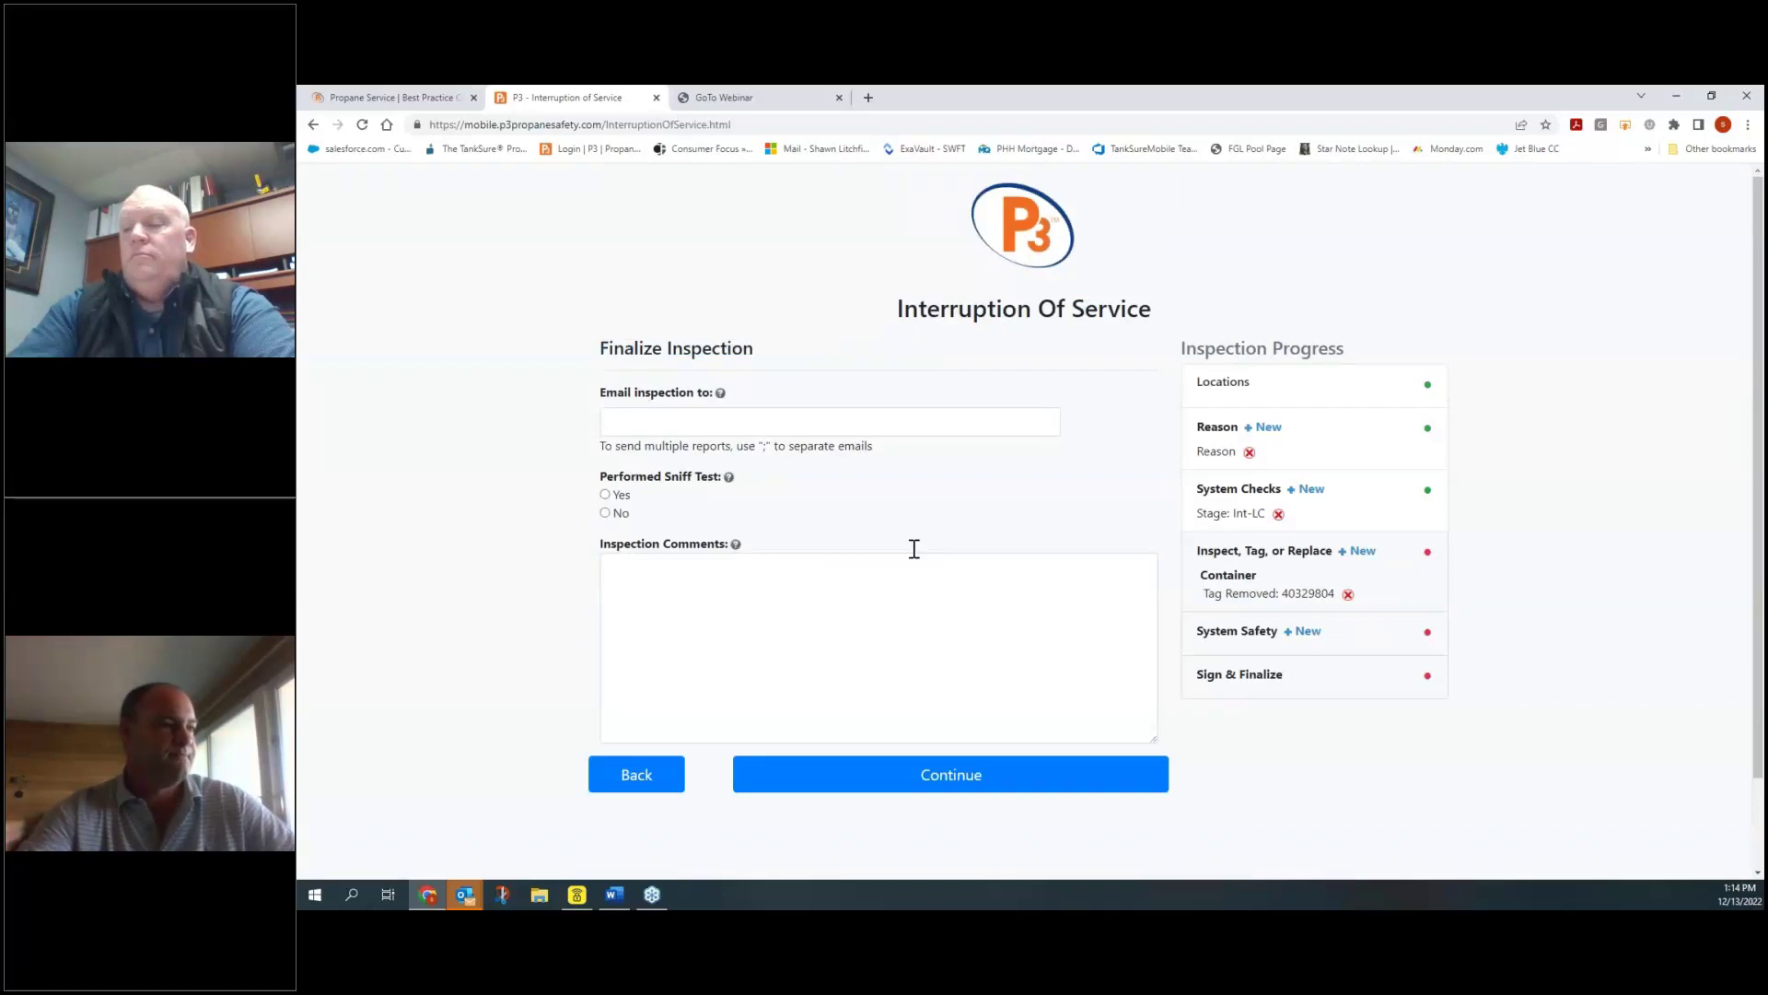
left_click(605, 494)
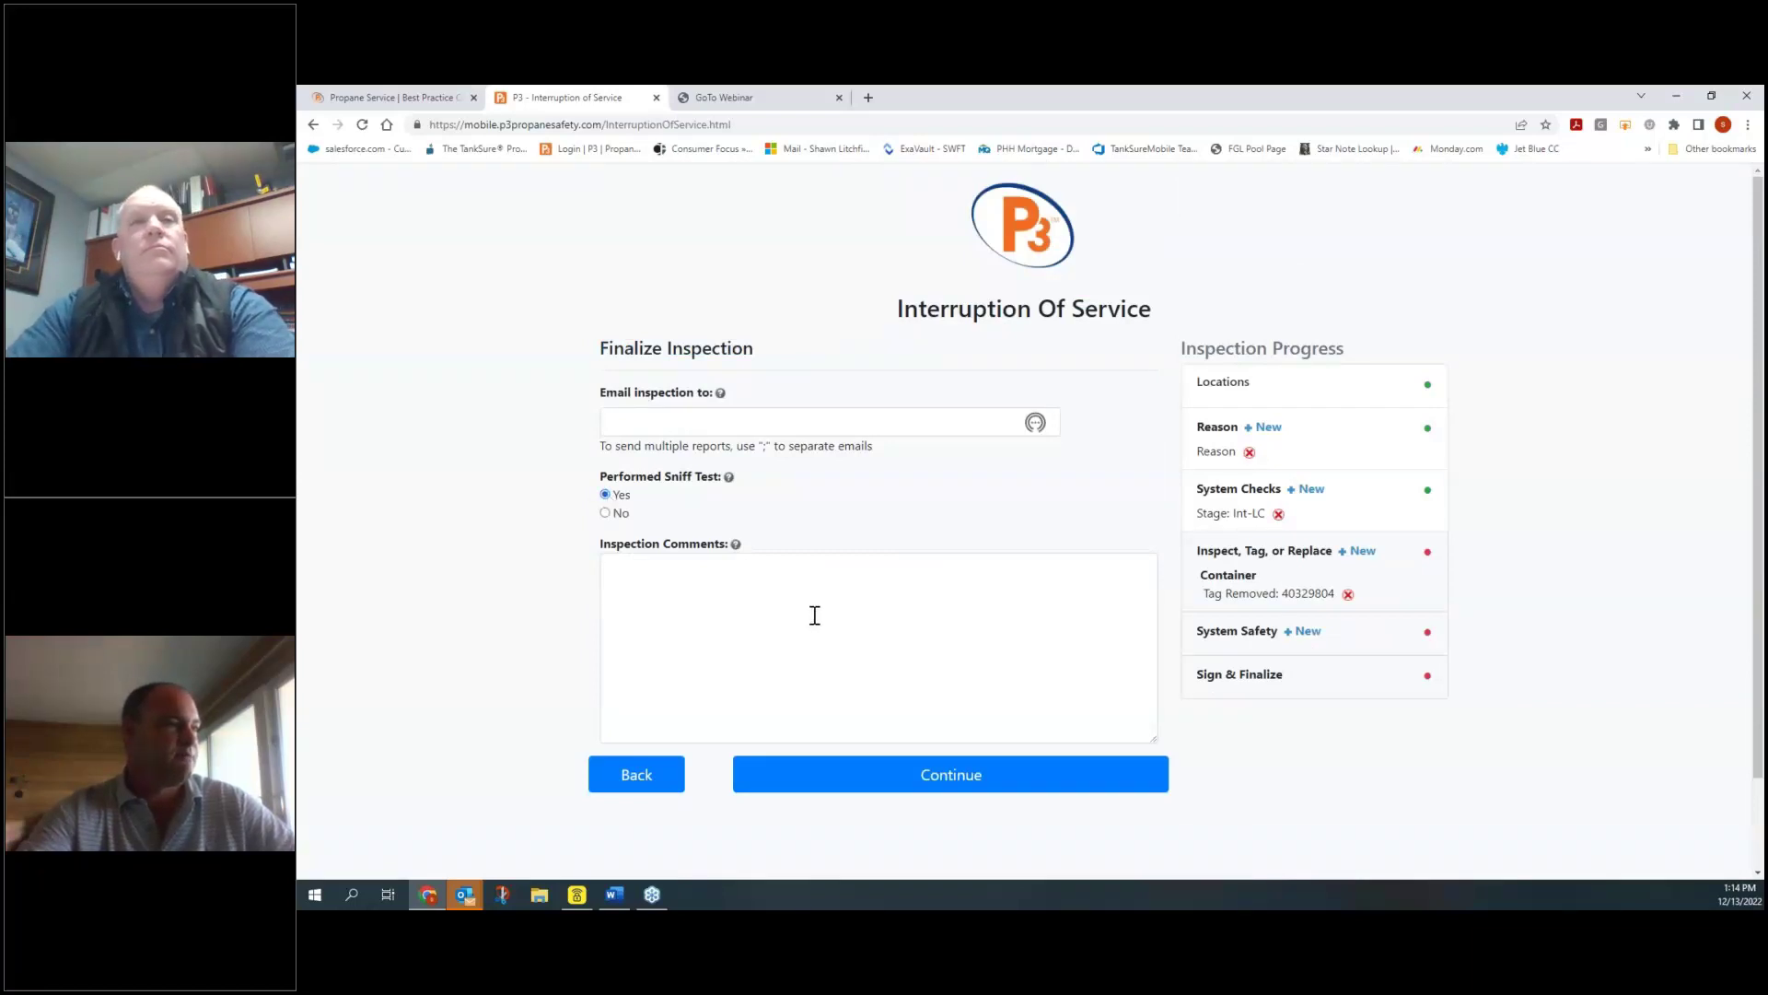
left_click(903, 604)
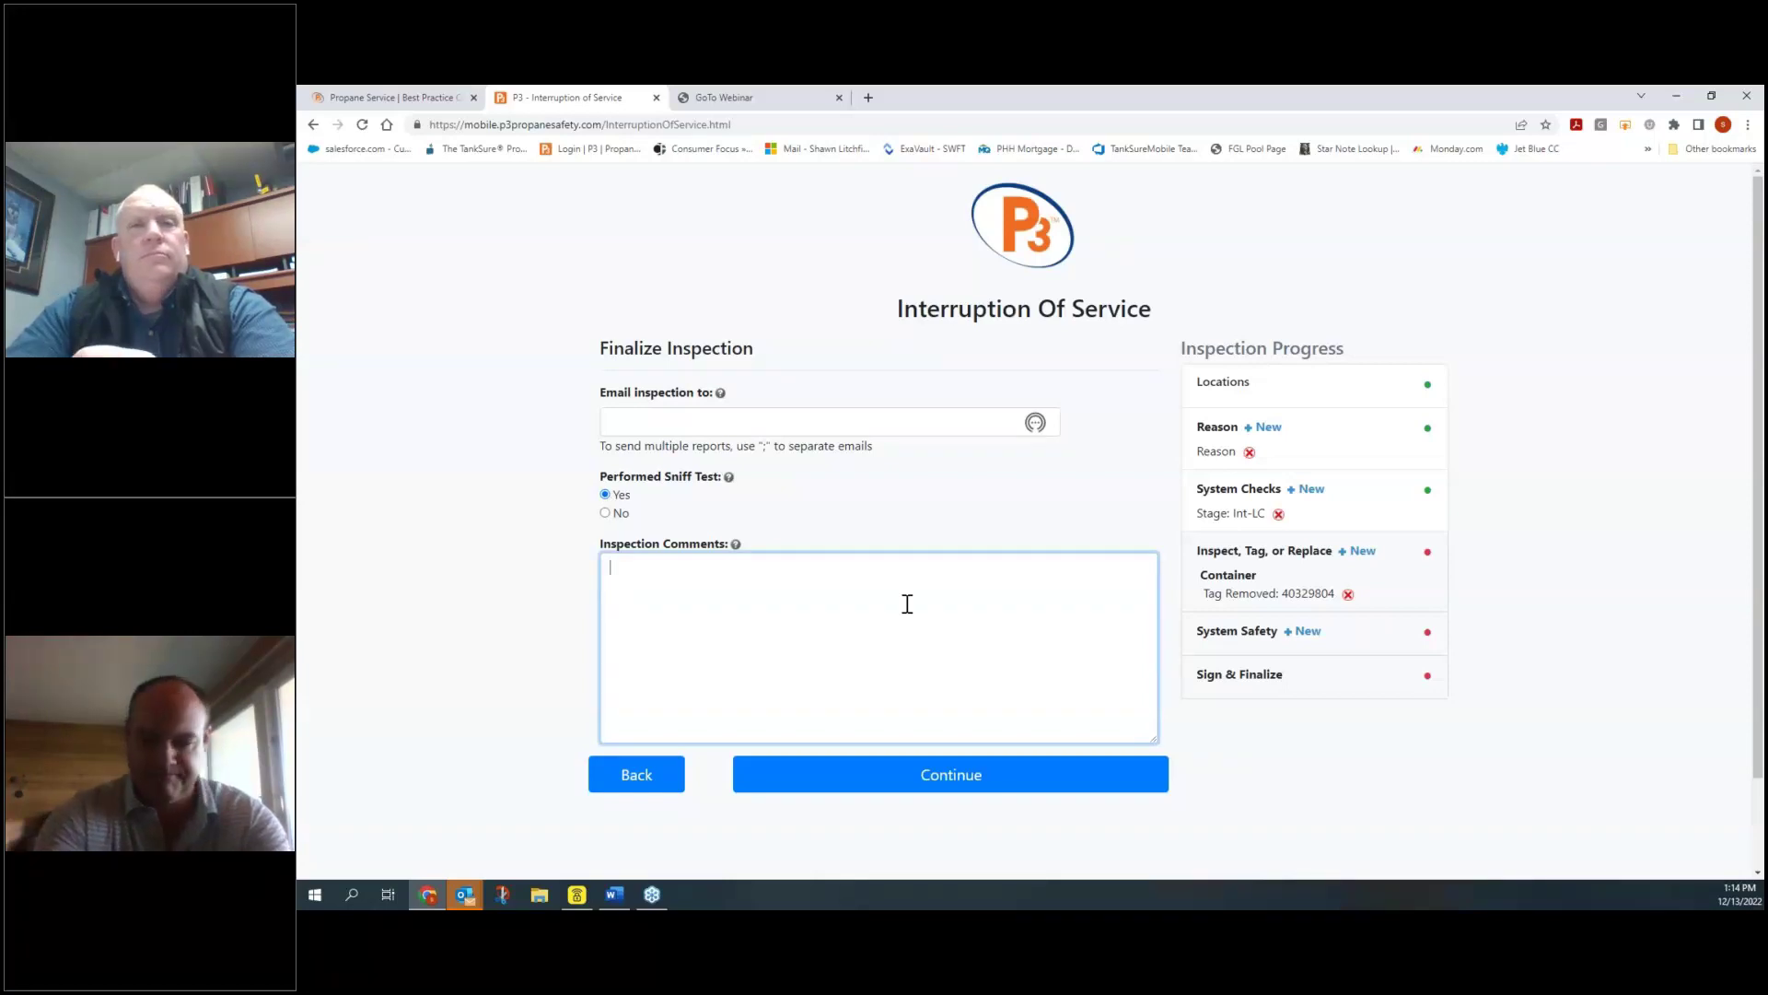
type("fx")
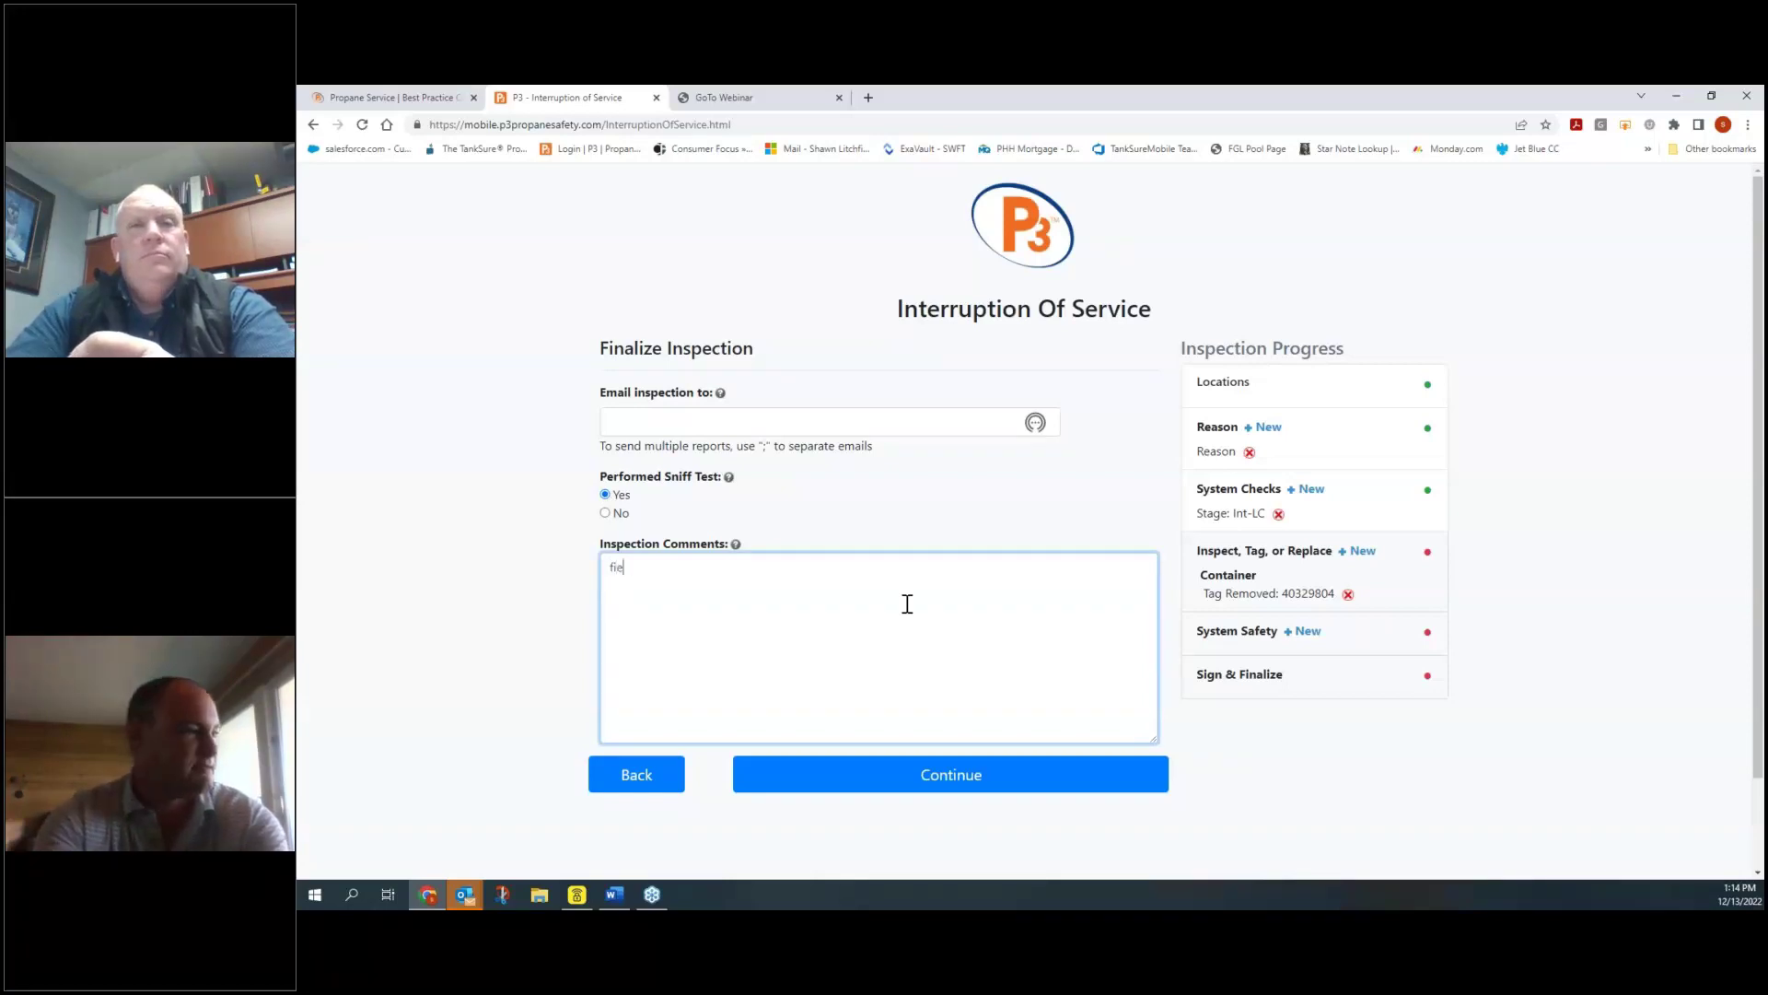
key("BackSpace")
type("ixed leak at tank")
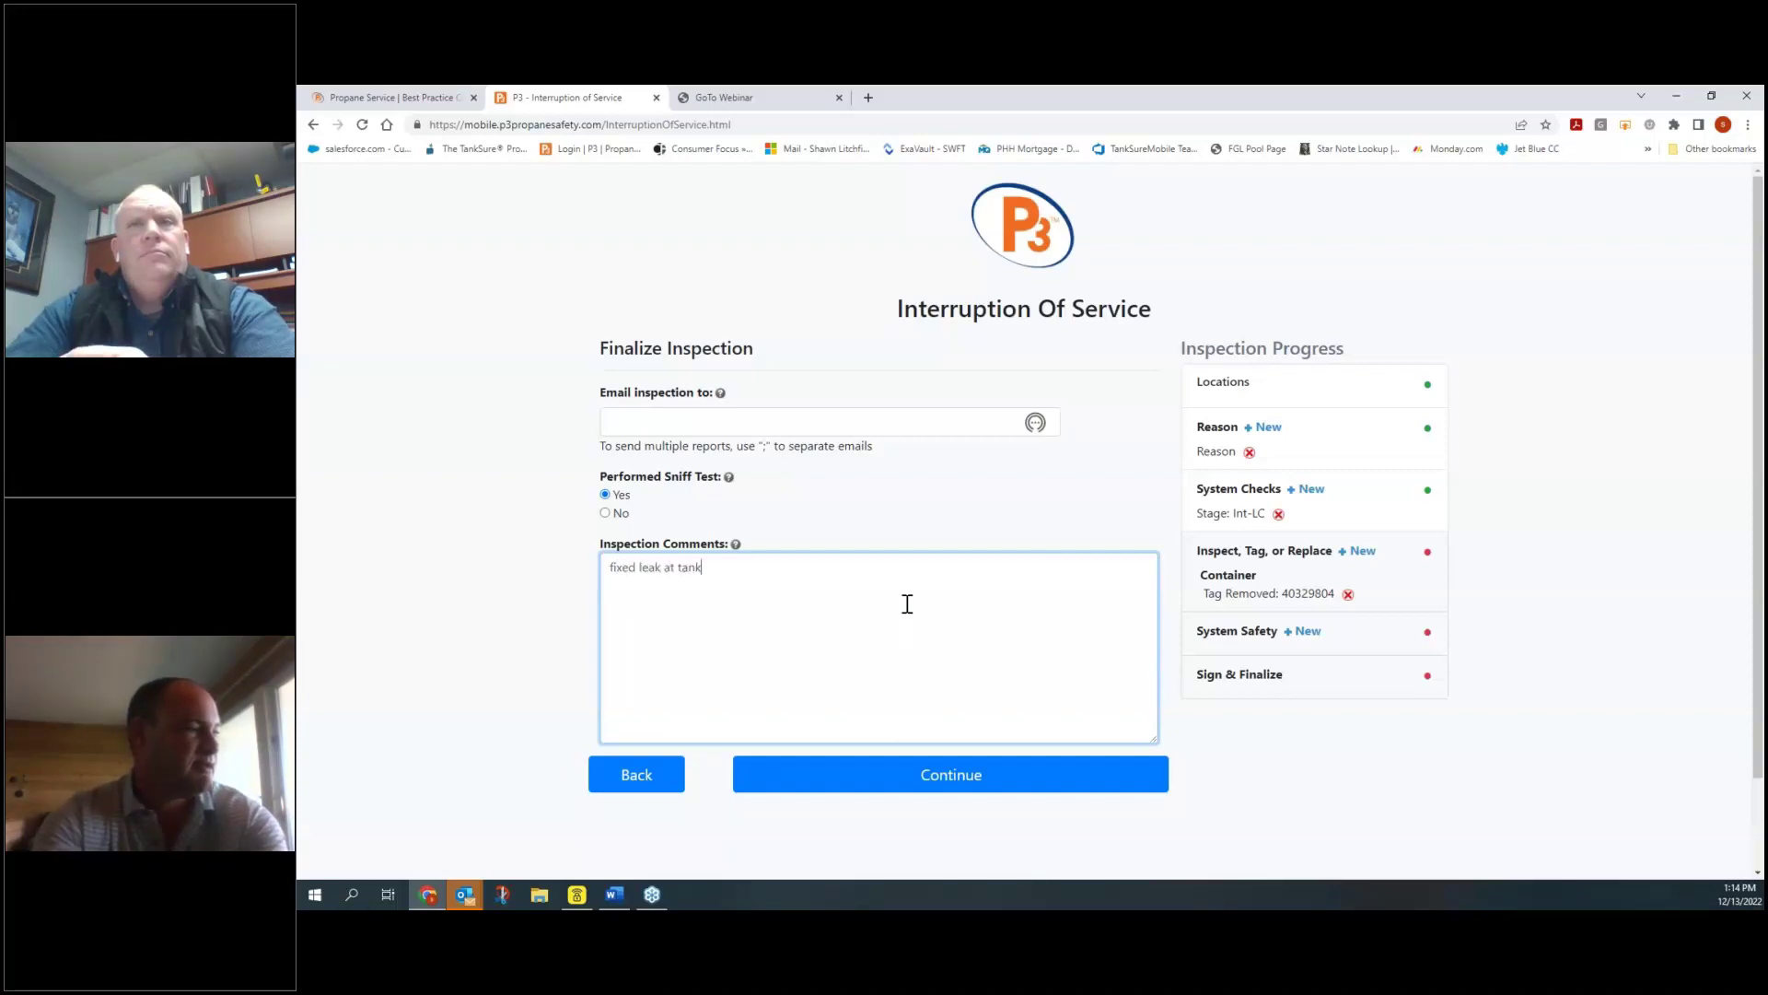
type(". leak che")
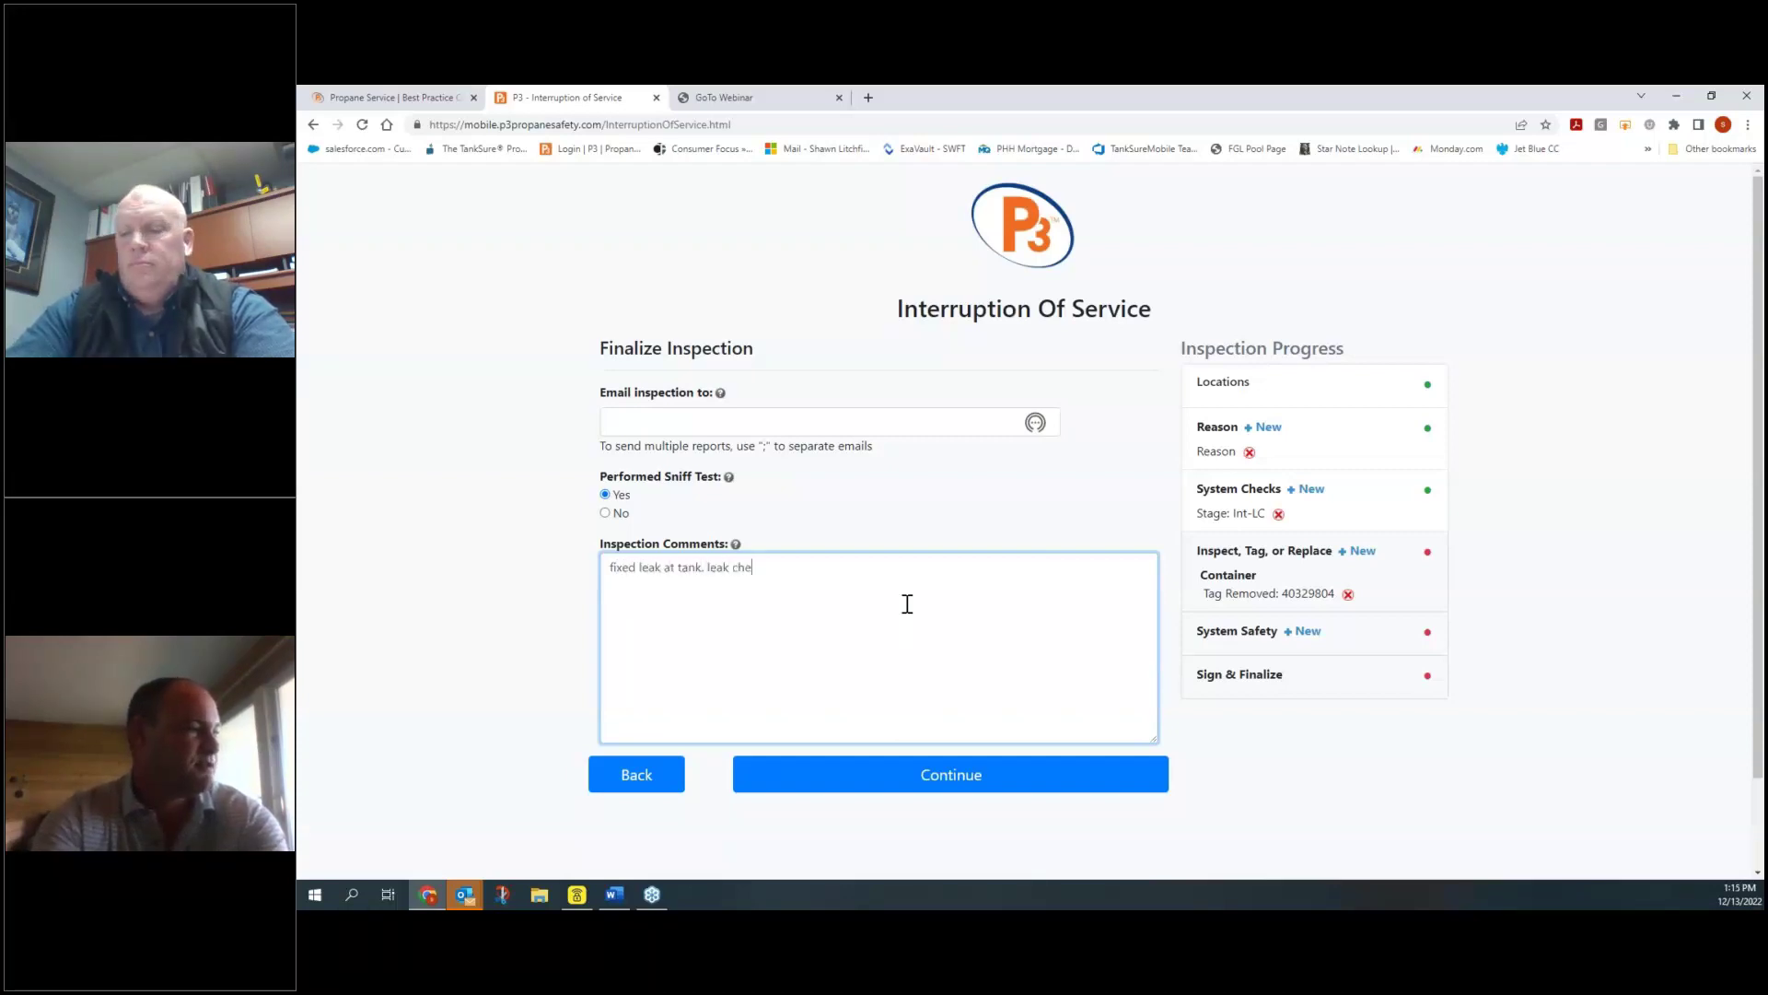
type("ck ok. system back in service")
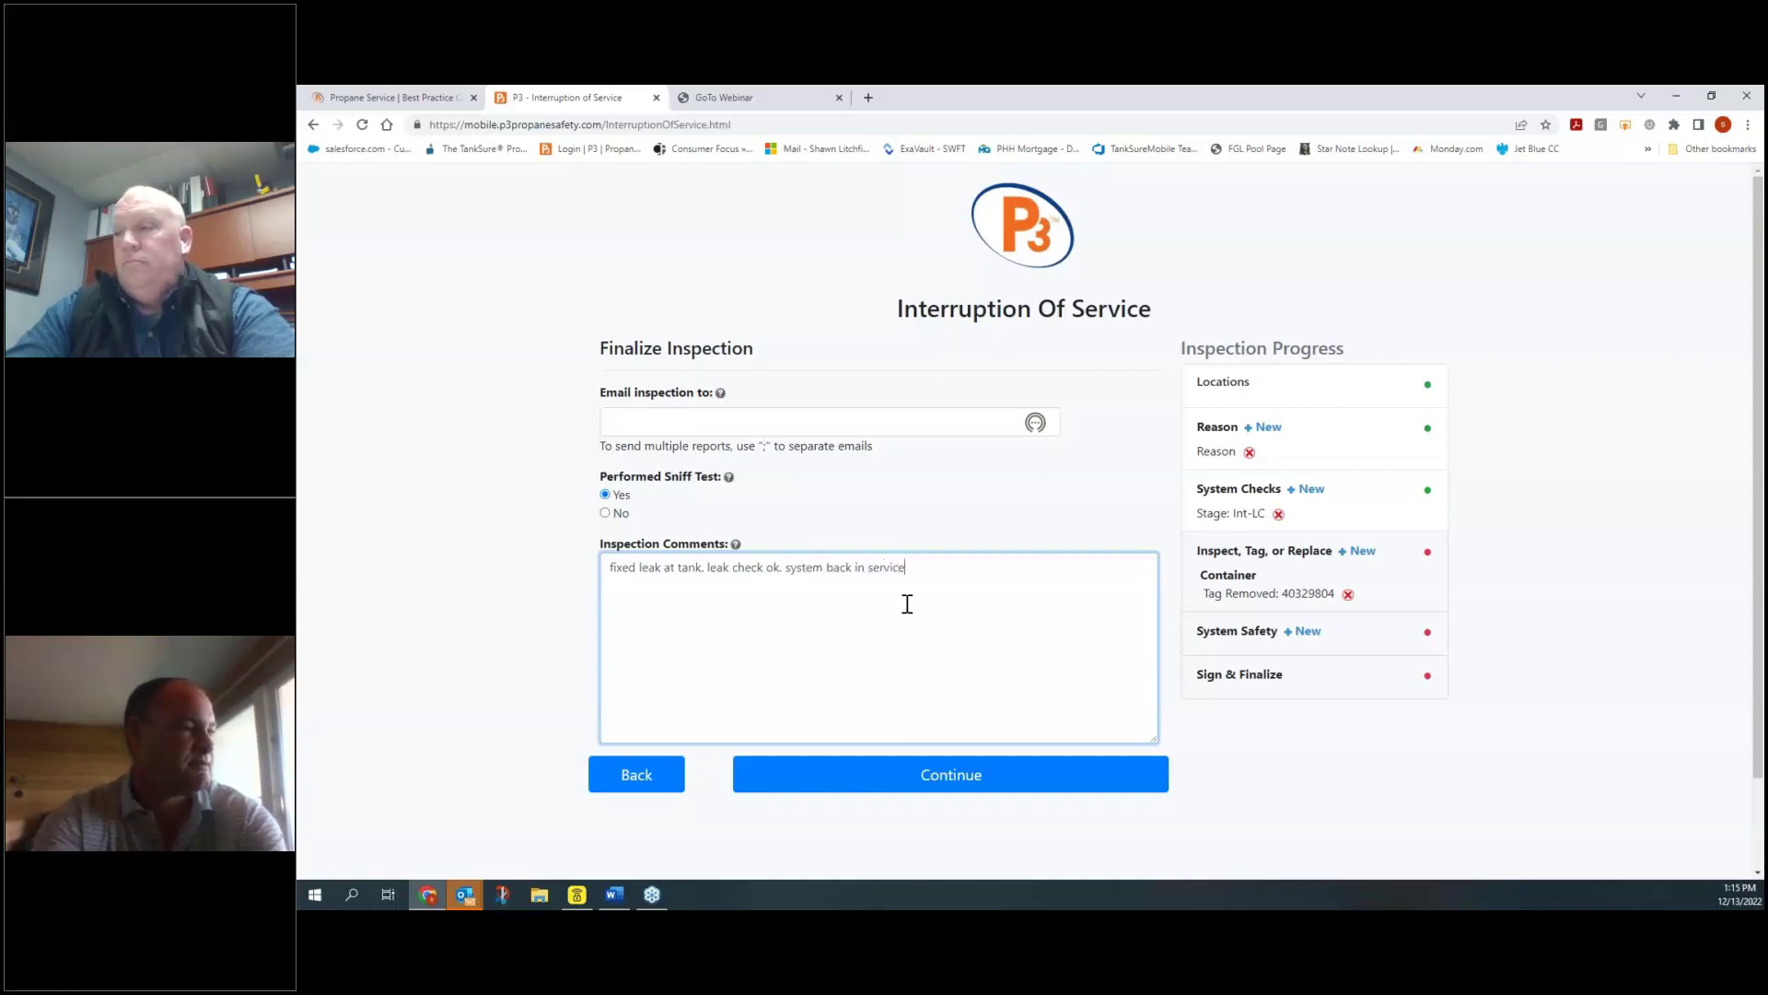
Step: Add customer and technician signatures to the Interruption of Service report, then save and upload it
left_click(1018, 774)
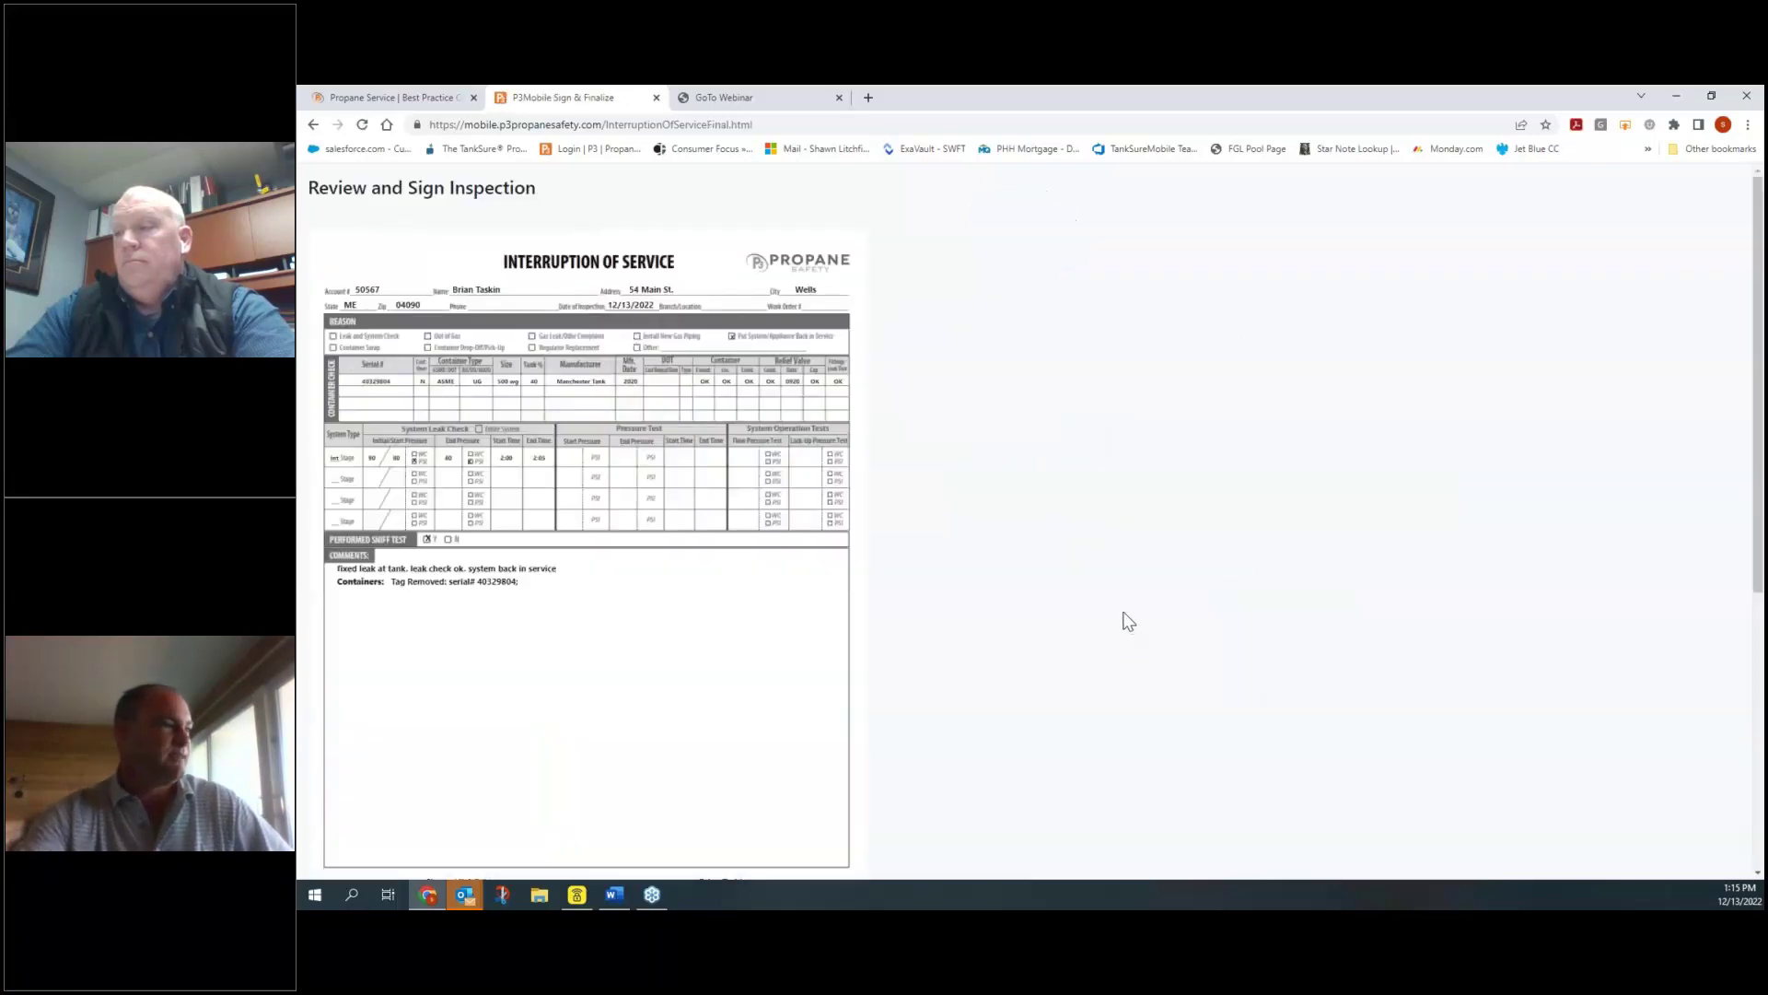
scroll(1129, 622, "down", 2)
scroll(729, 268, "up", 1)
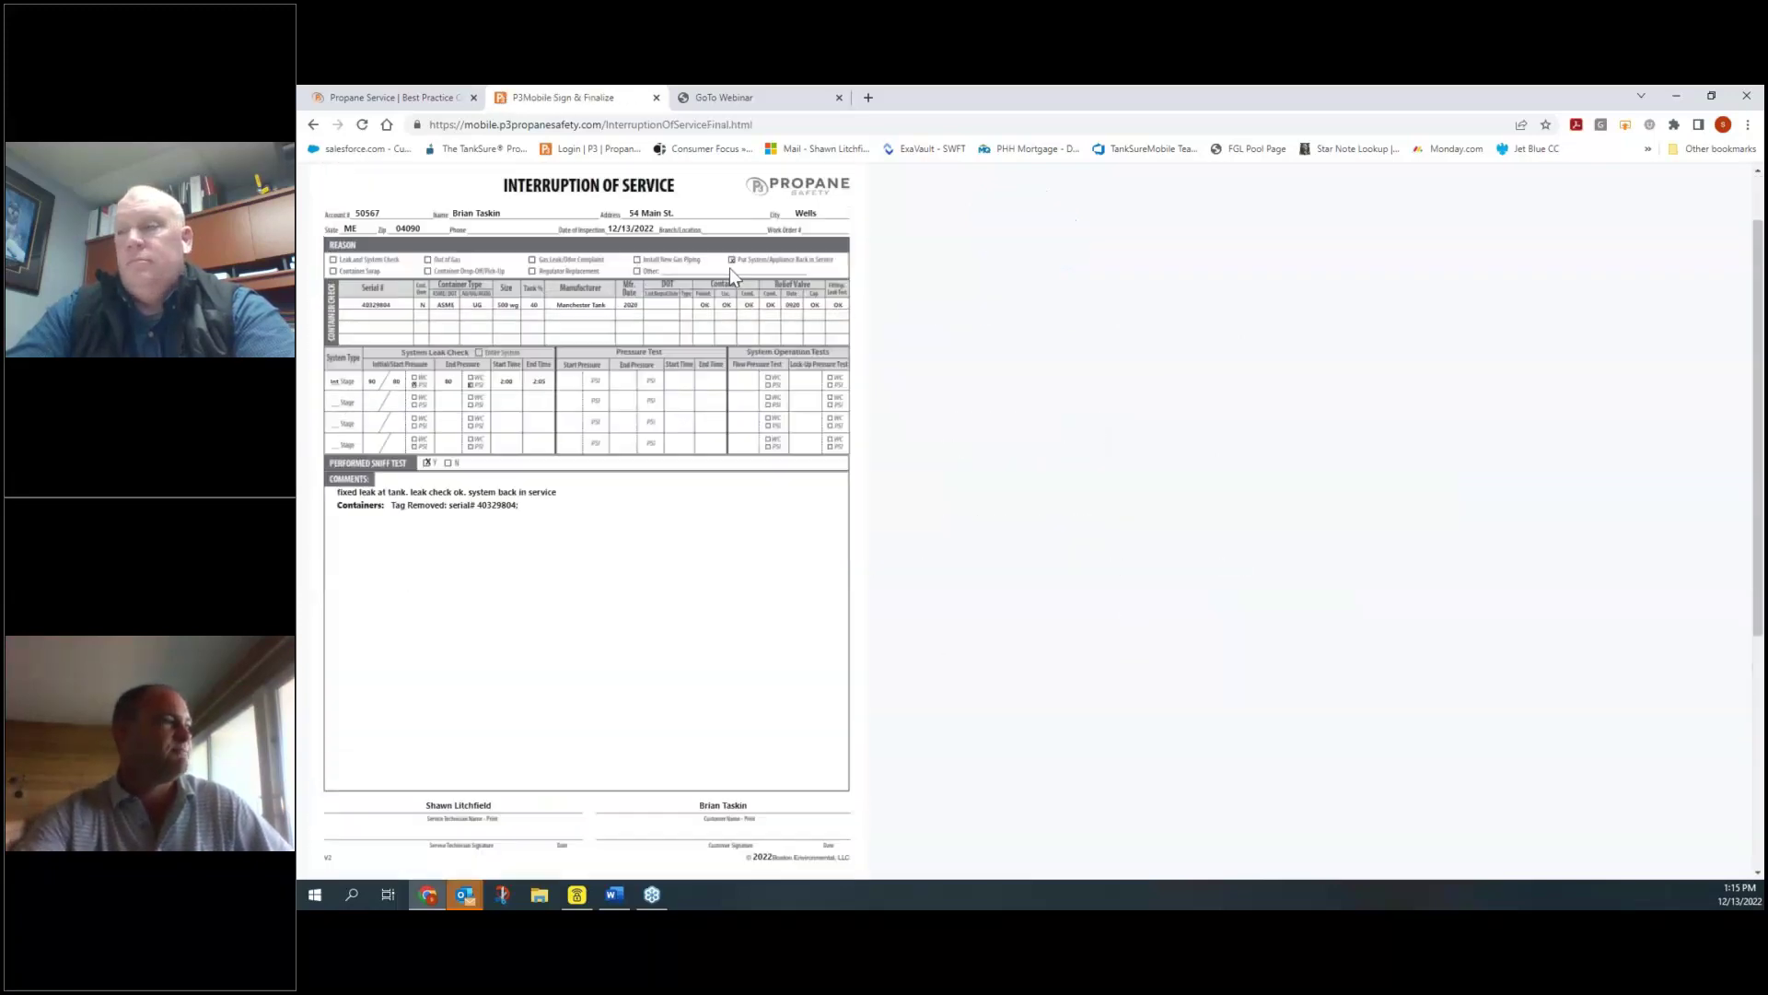
scroll(672, 492, "down", 1)
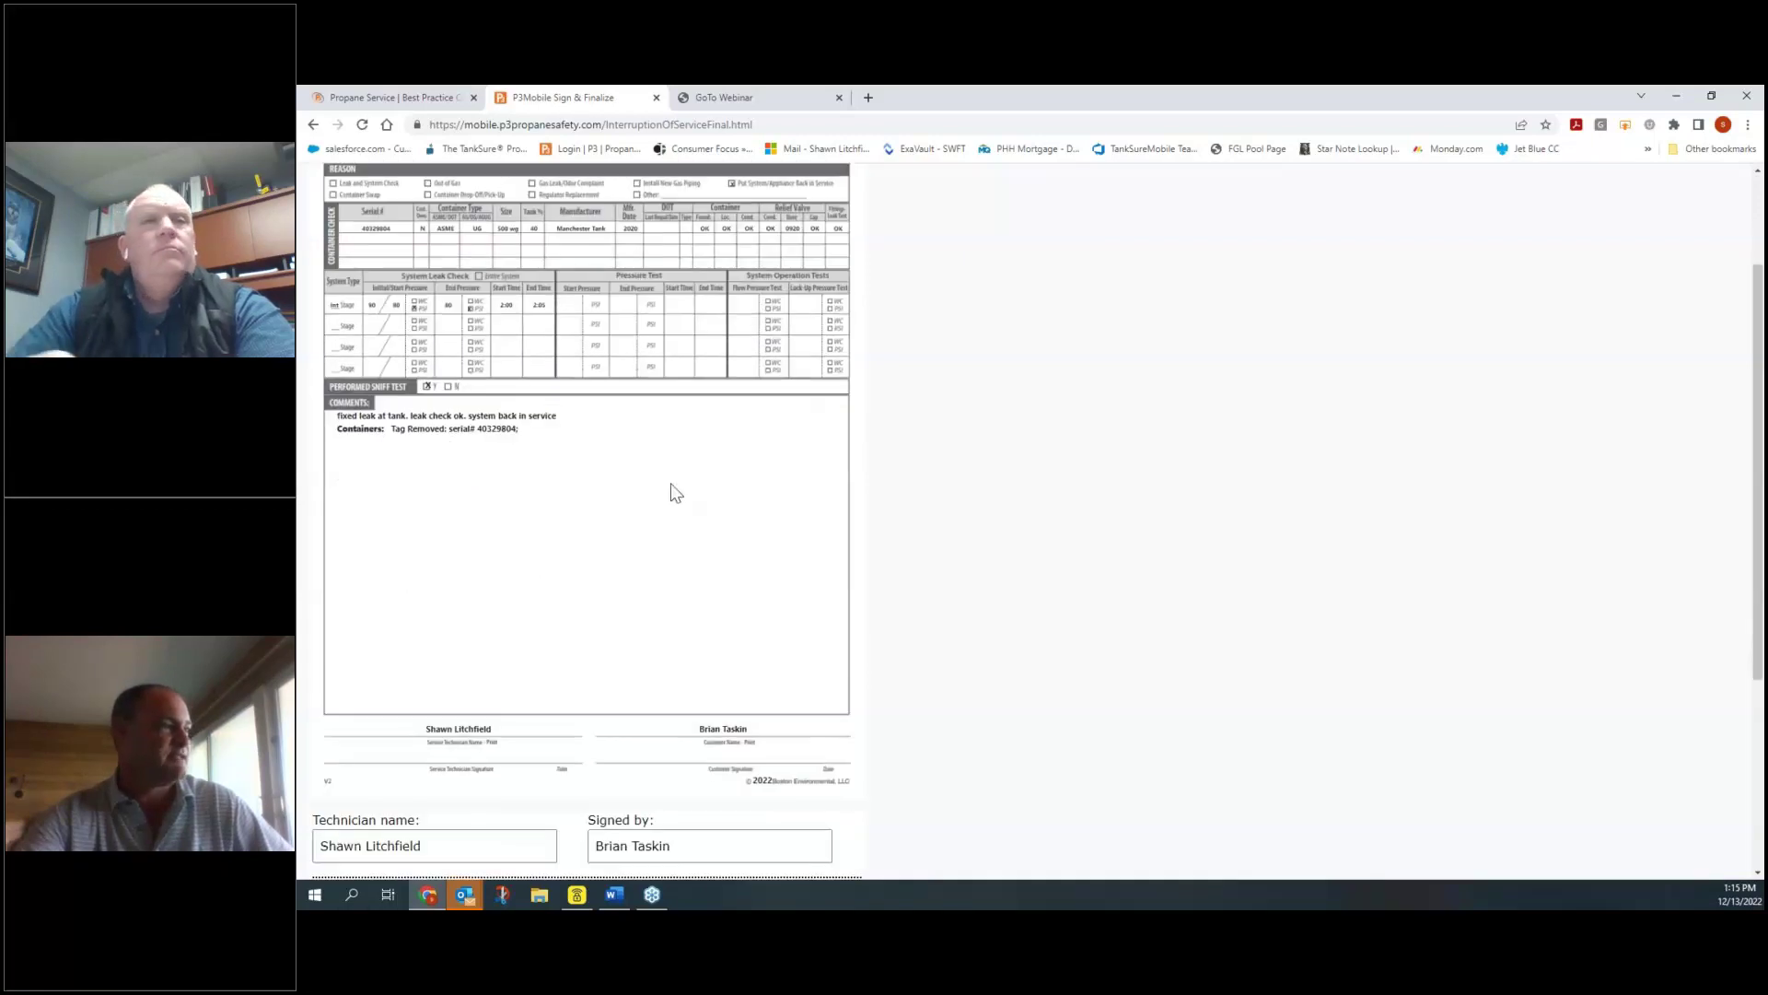
scroll(673, 493, "down", 3)
mouse_move(649, 597)
left_mouse_down()
mouse_move(635, 635)
mouse_move(655, 608)
mouse_move(669, 628)
mouse_move(777, 605)
left_mouse_up()
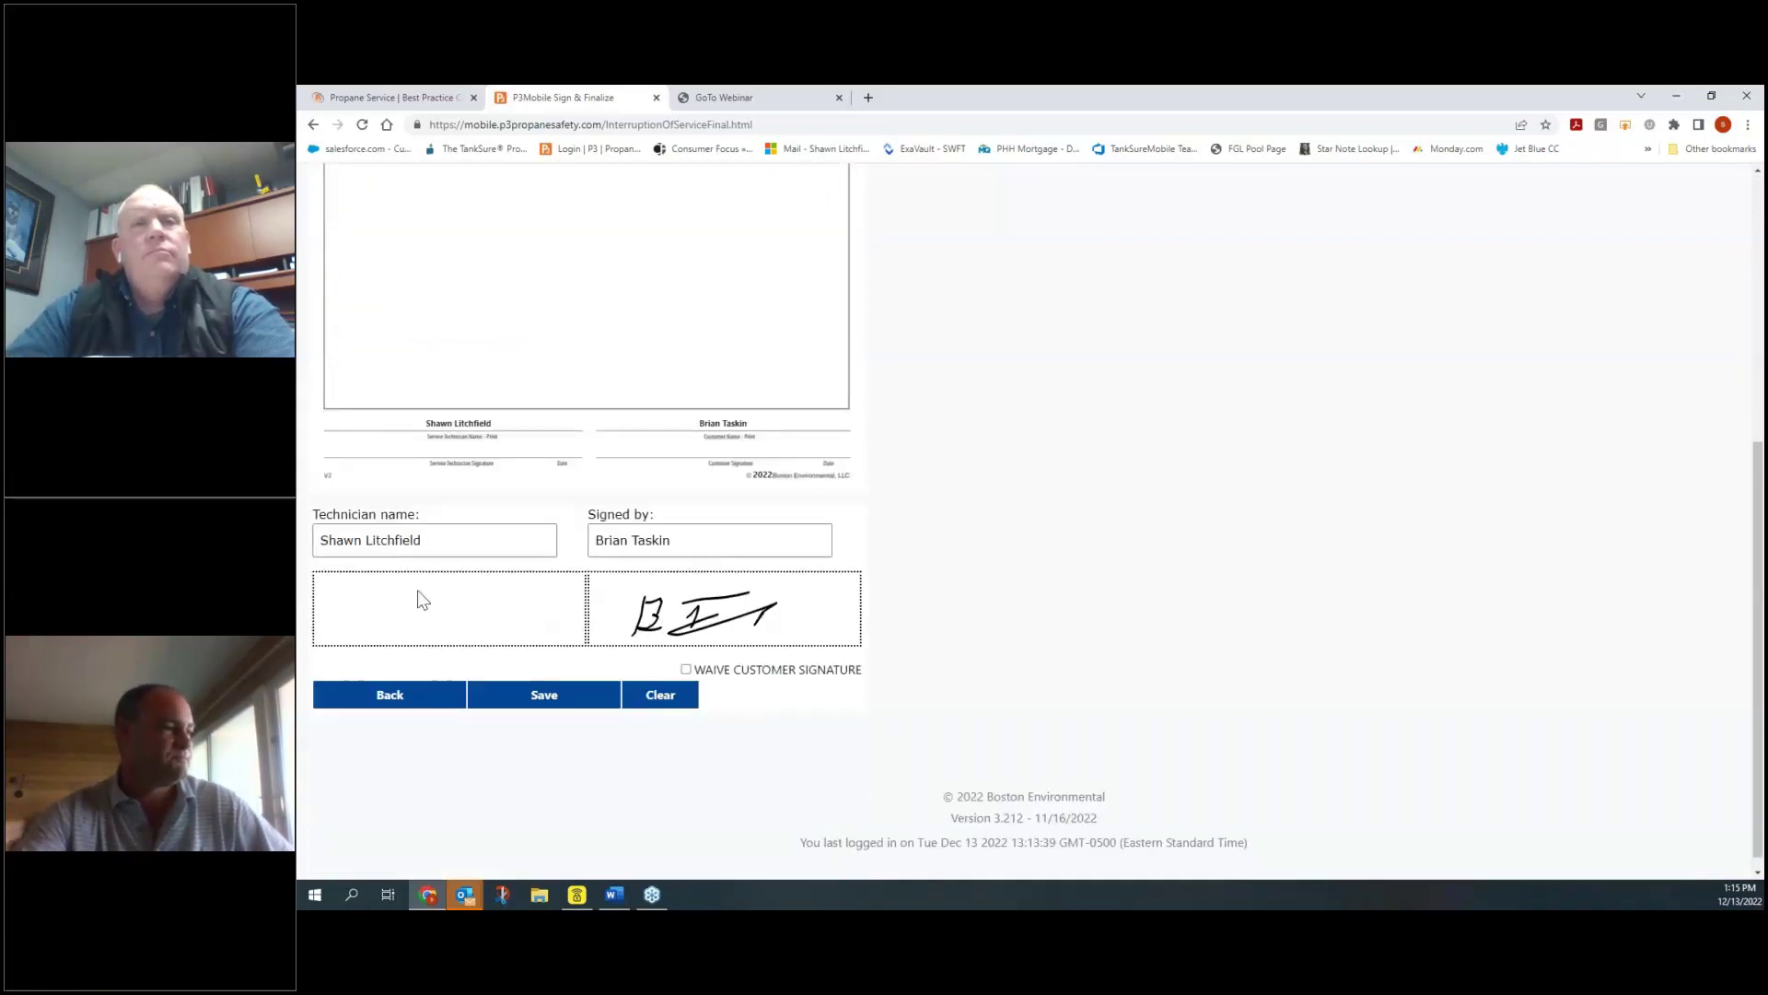
mouse_move(362, 595)
left_mouse_down()
mouse_move(354, 613)
mouse_move(379, 620)
mouse_move(534, 610)
left_mouse_up()
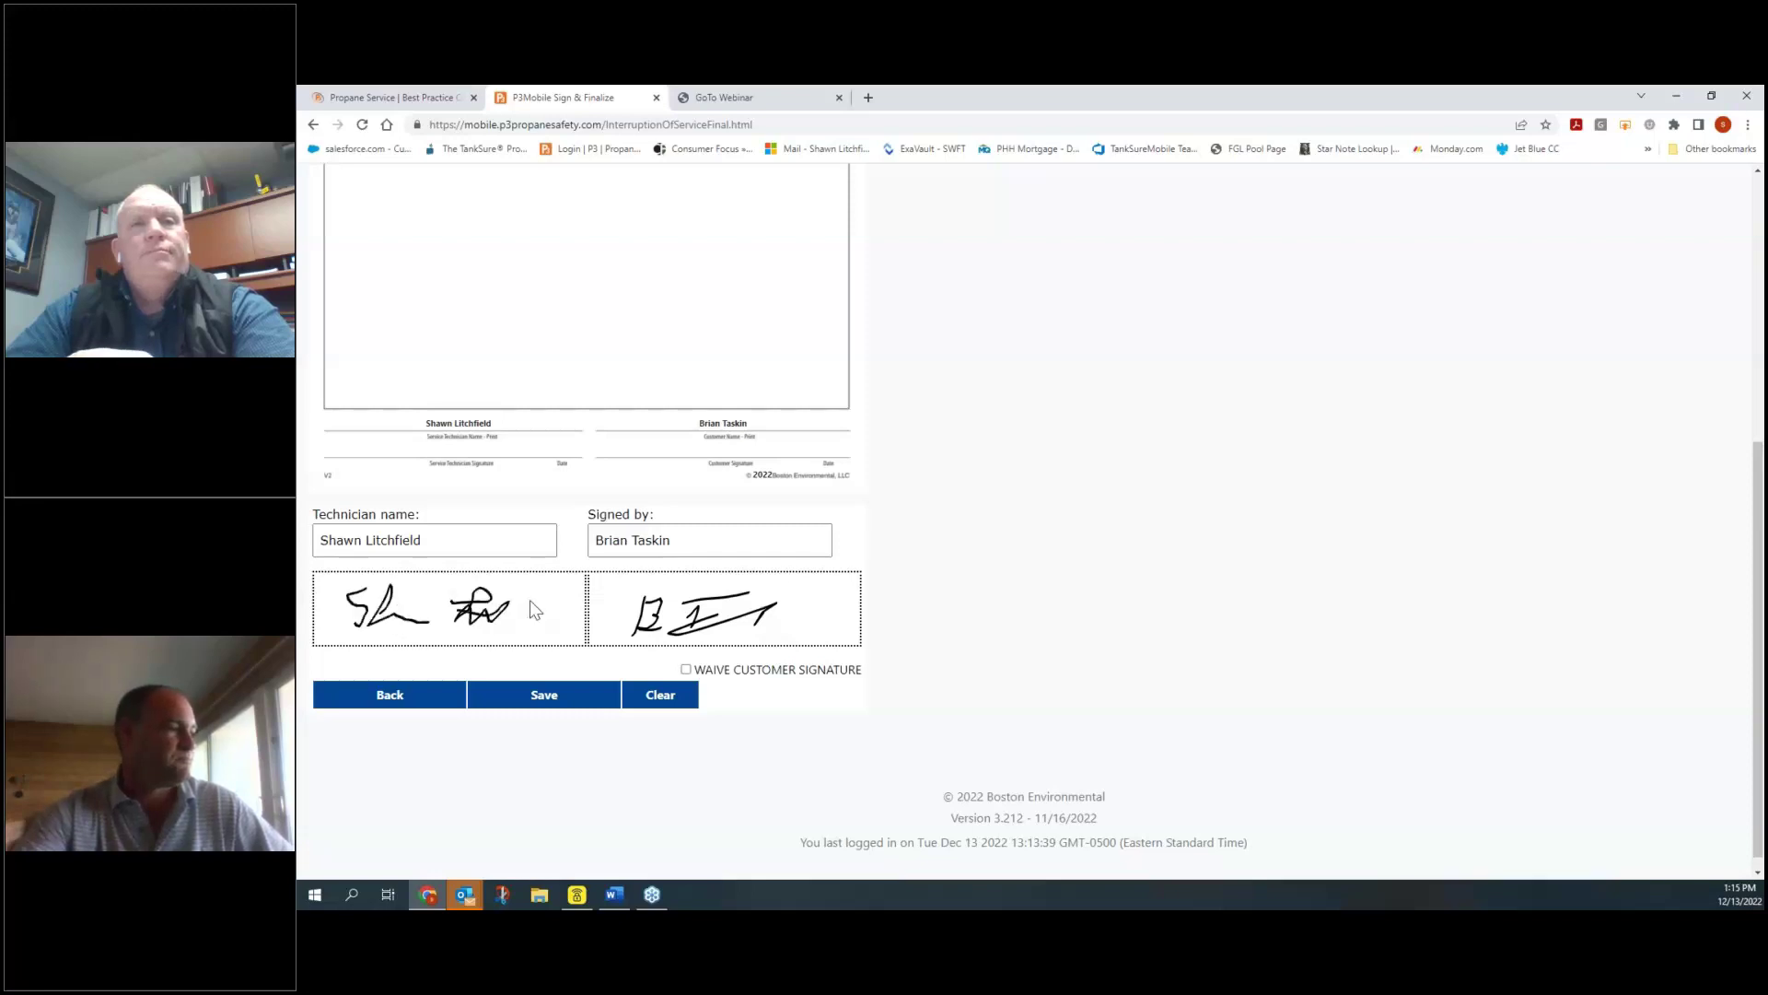
left_click(529, 693)
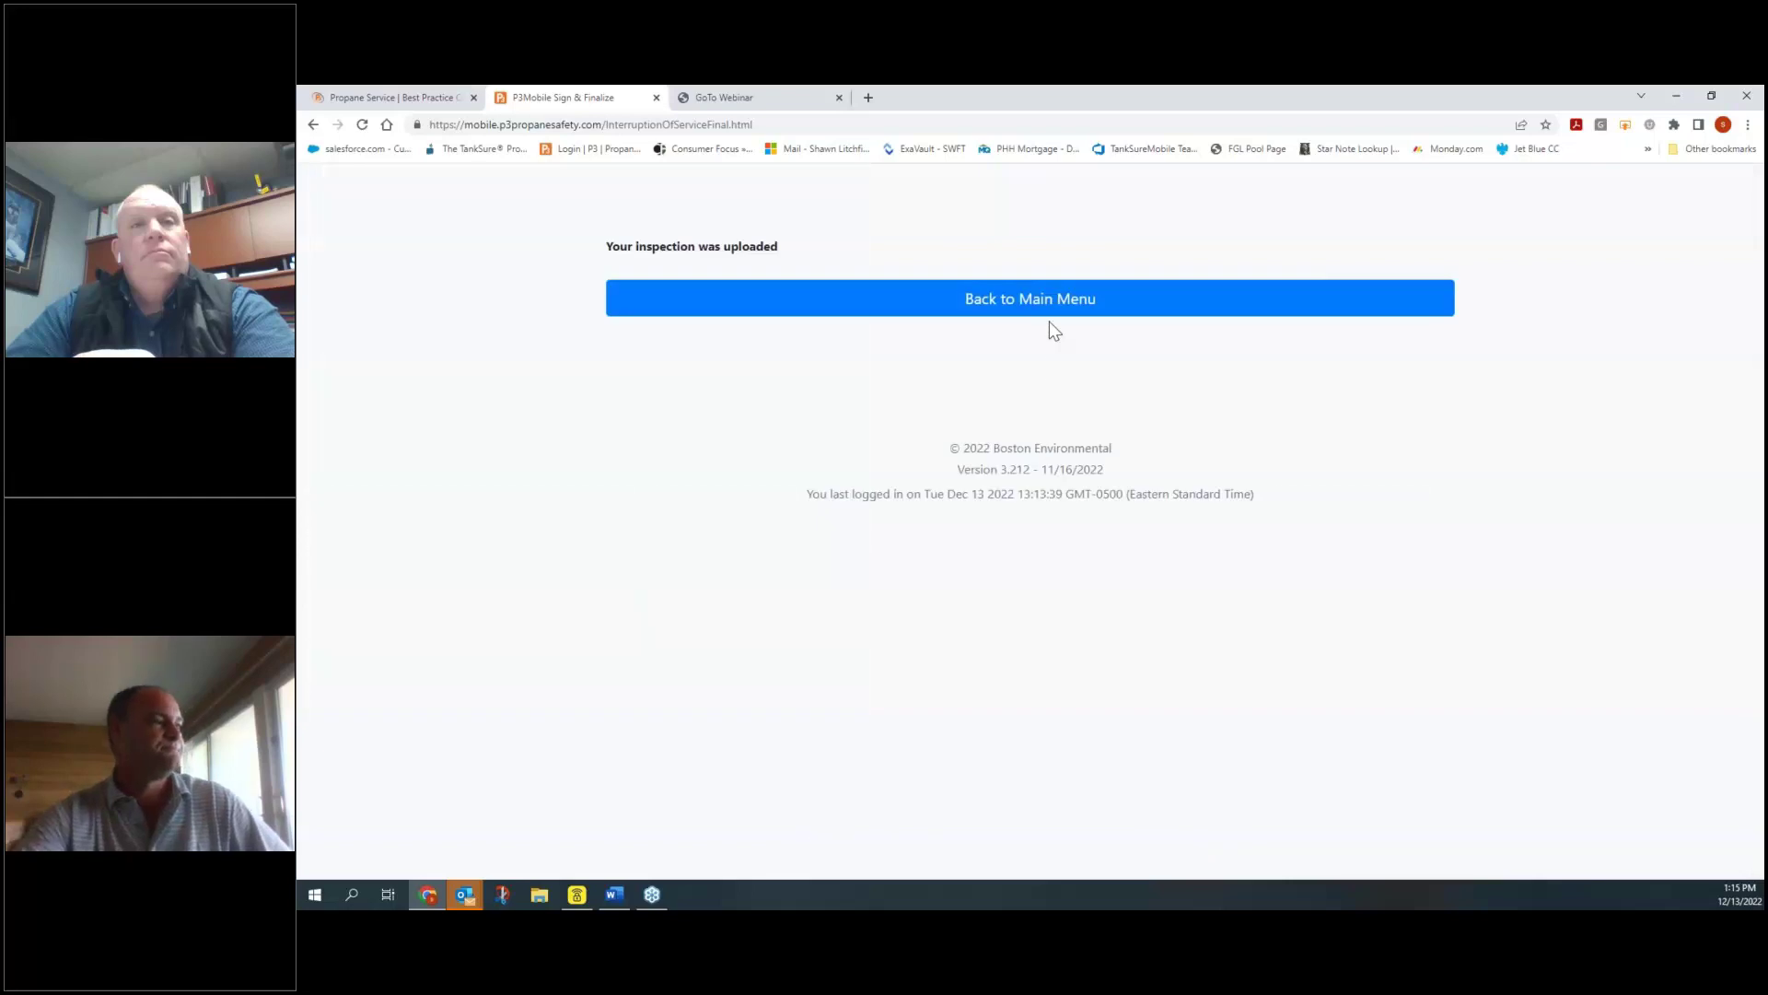
left_click(1050, 302)
Step: Log in to the P3 Propane Safety compliance portal from the website tab
left_click(387, 97)
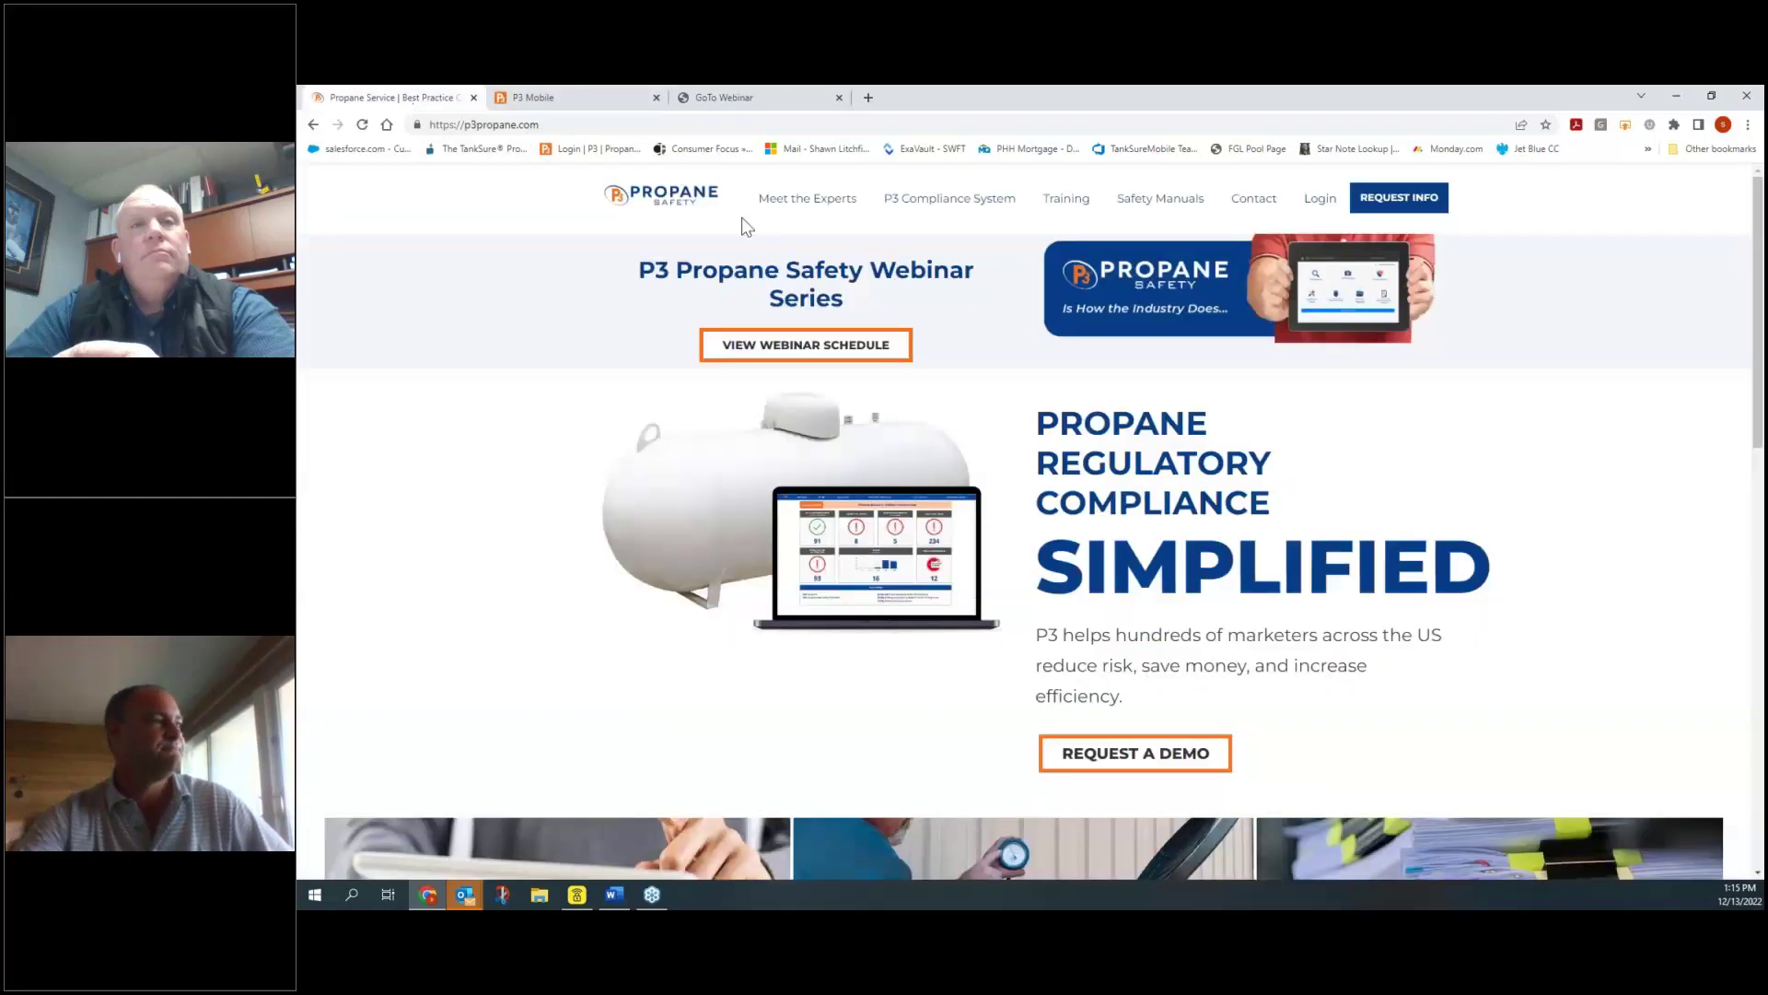
left_click(1315, 199)
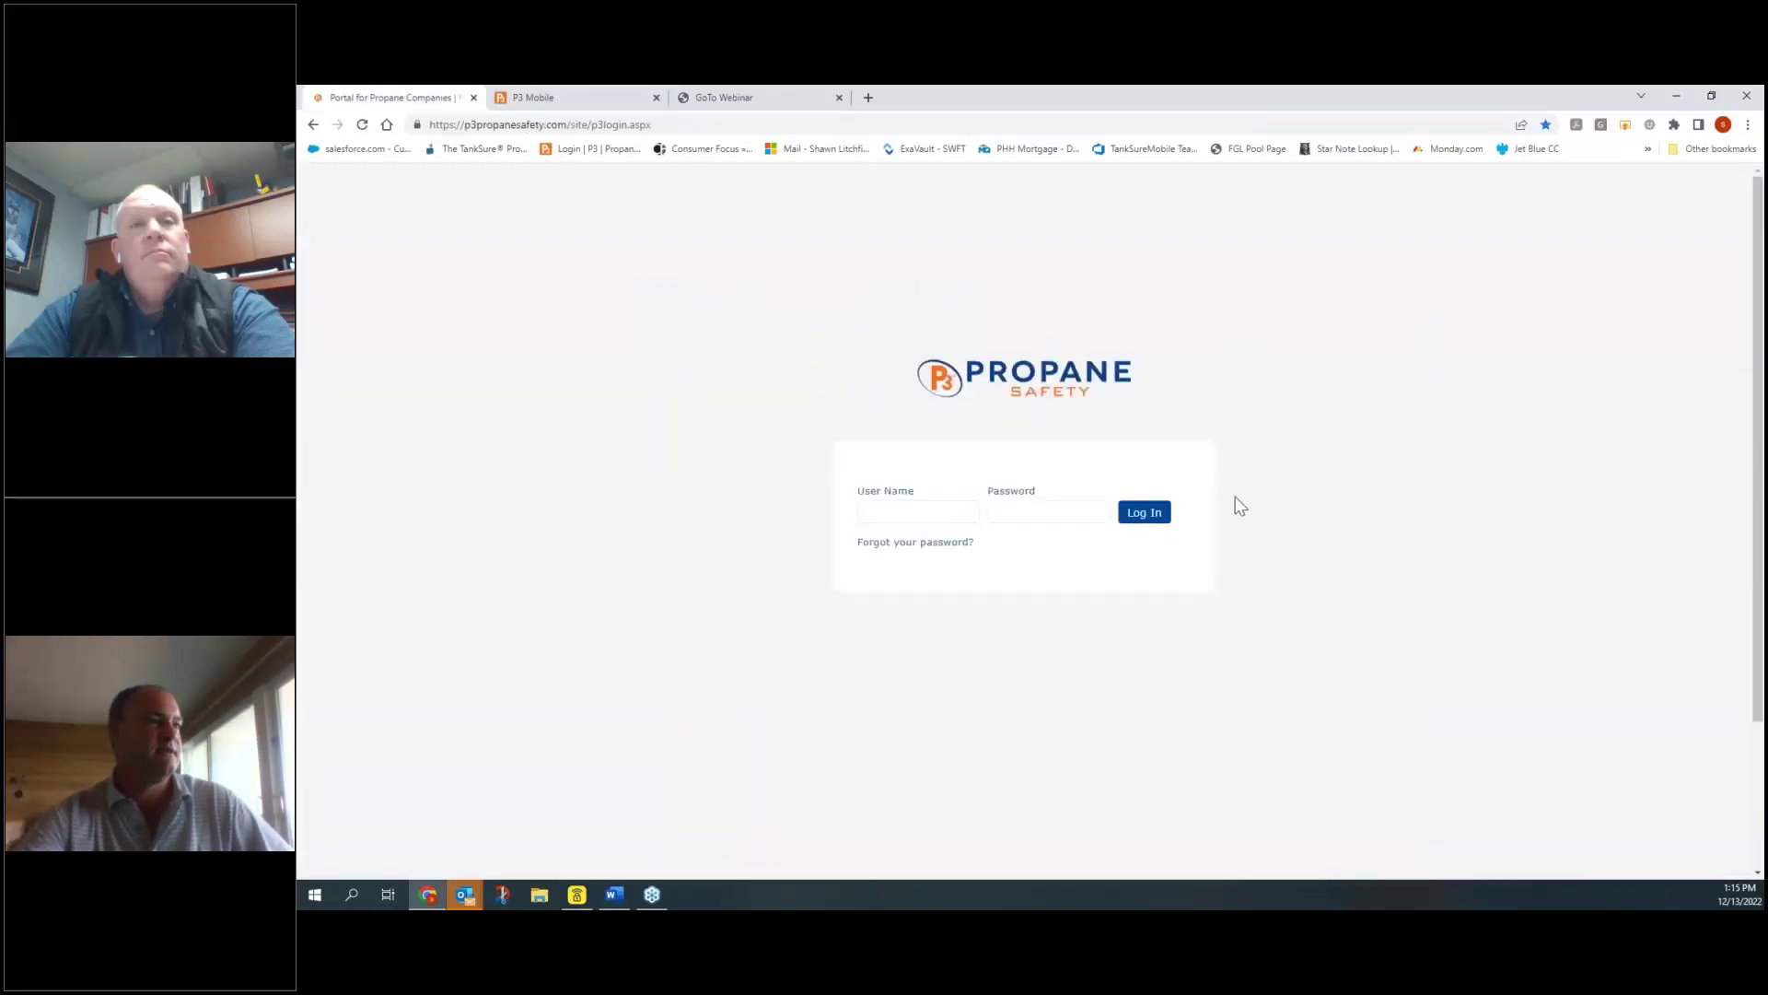
left_click(1162, 518)
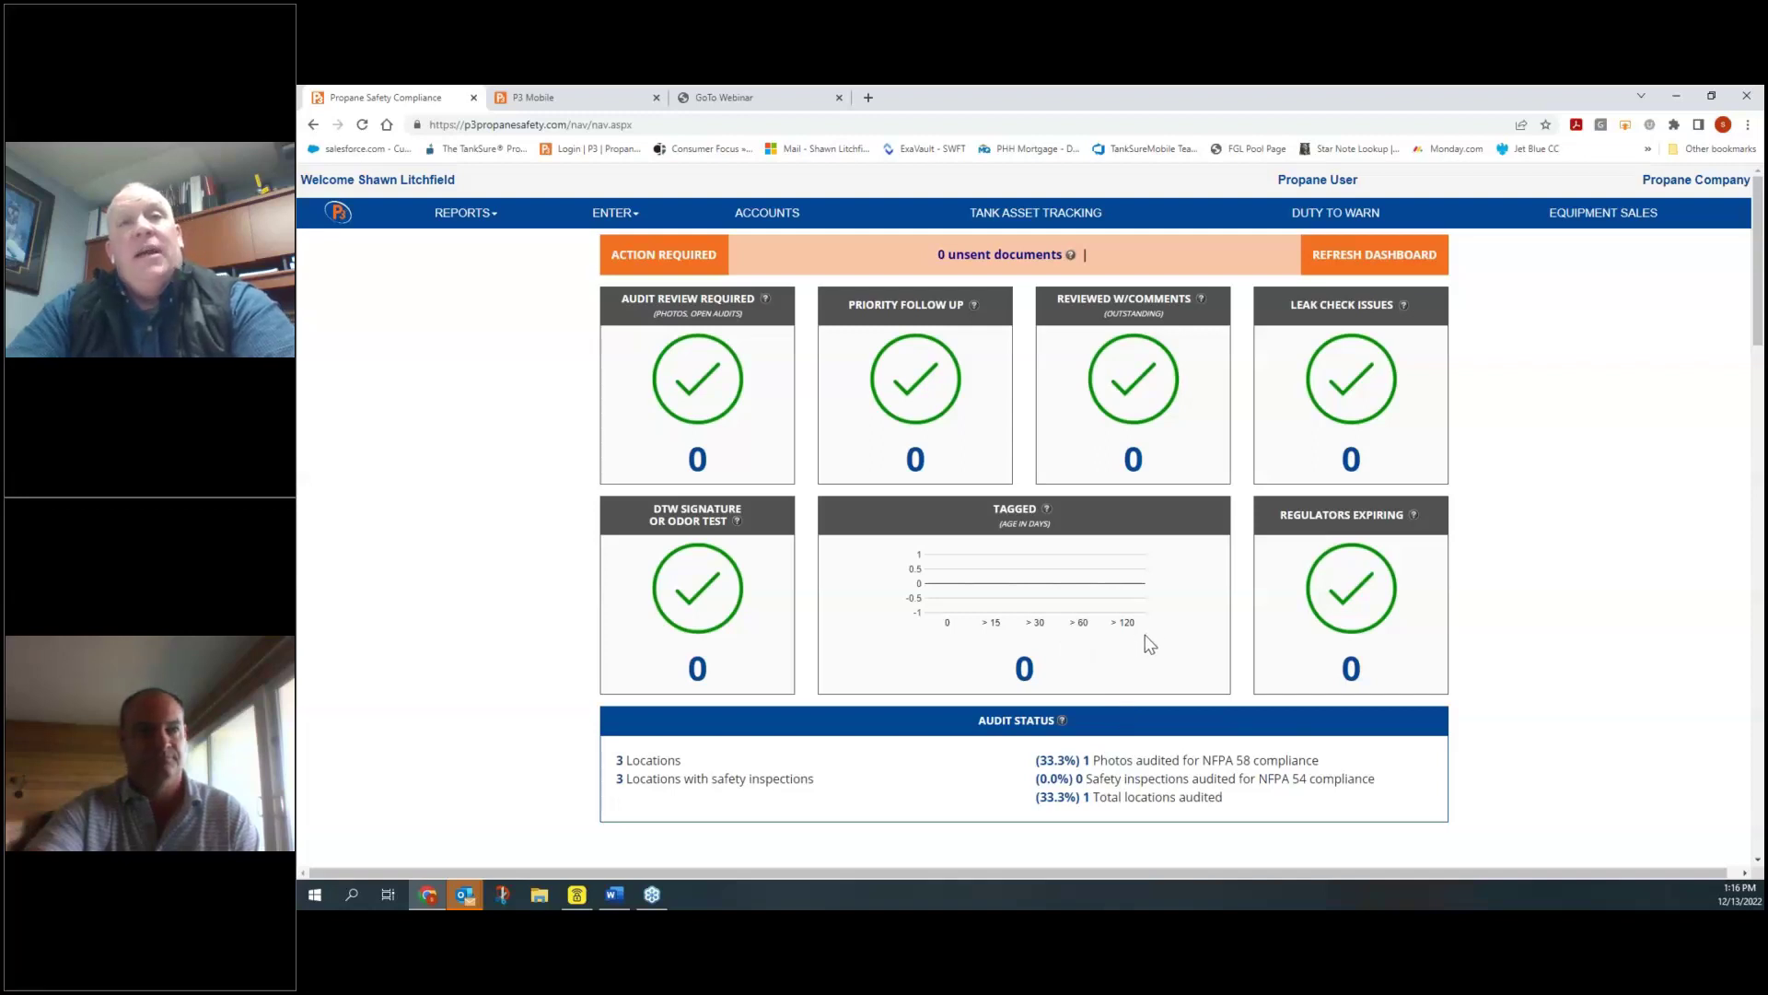
Step: Open the customer's 12/13/2022 service record from the account's documents list
left_click(786, 218)
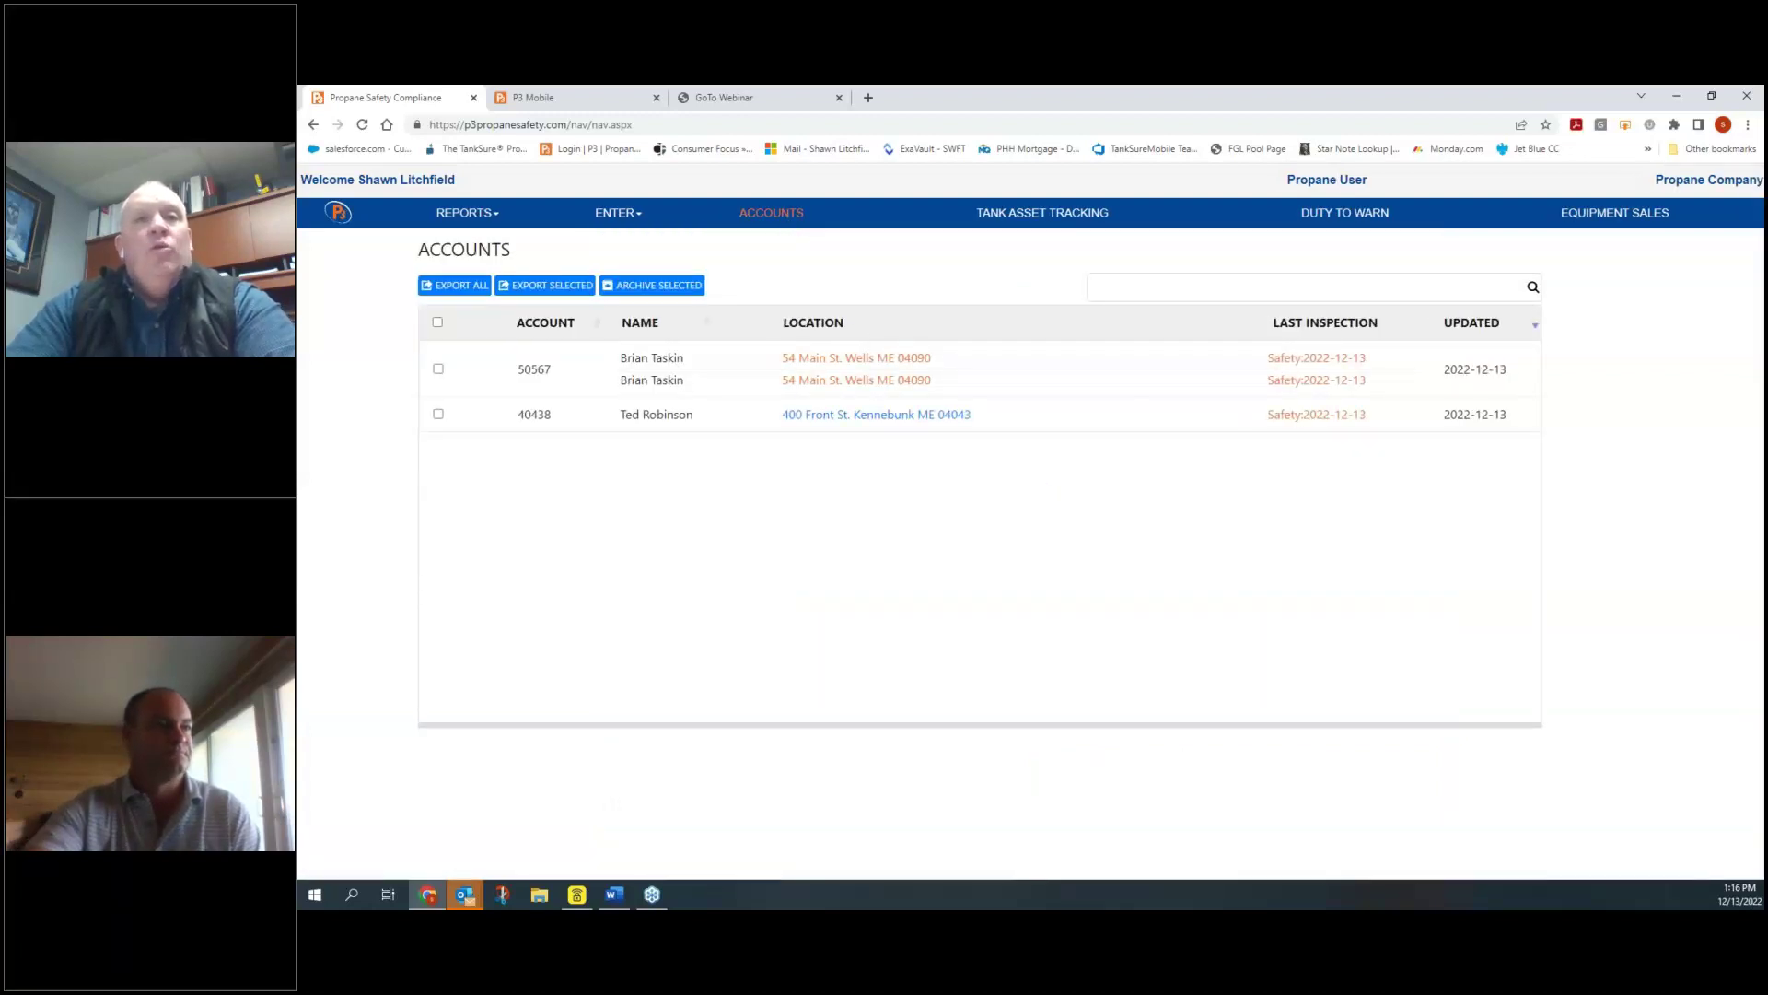
left_click(883, 361)
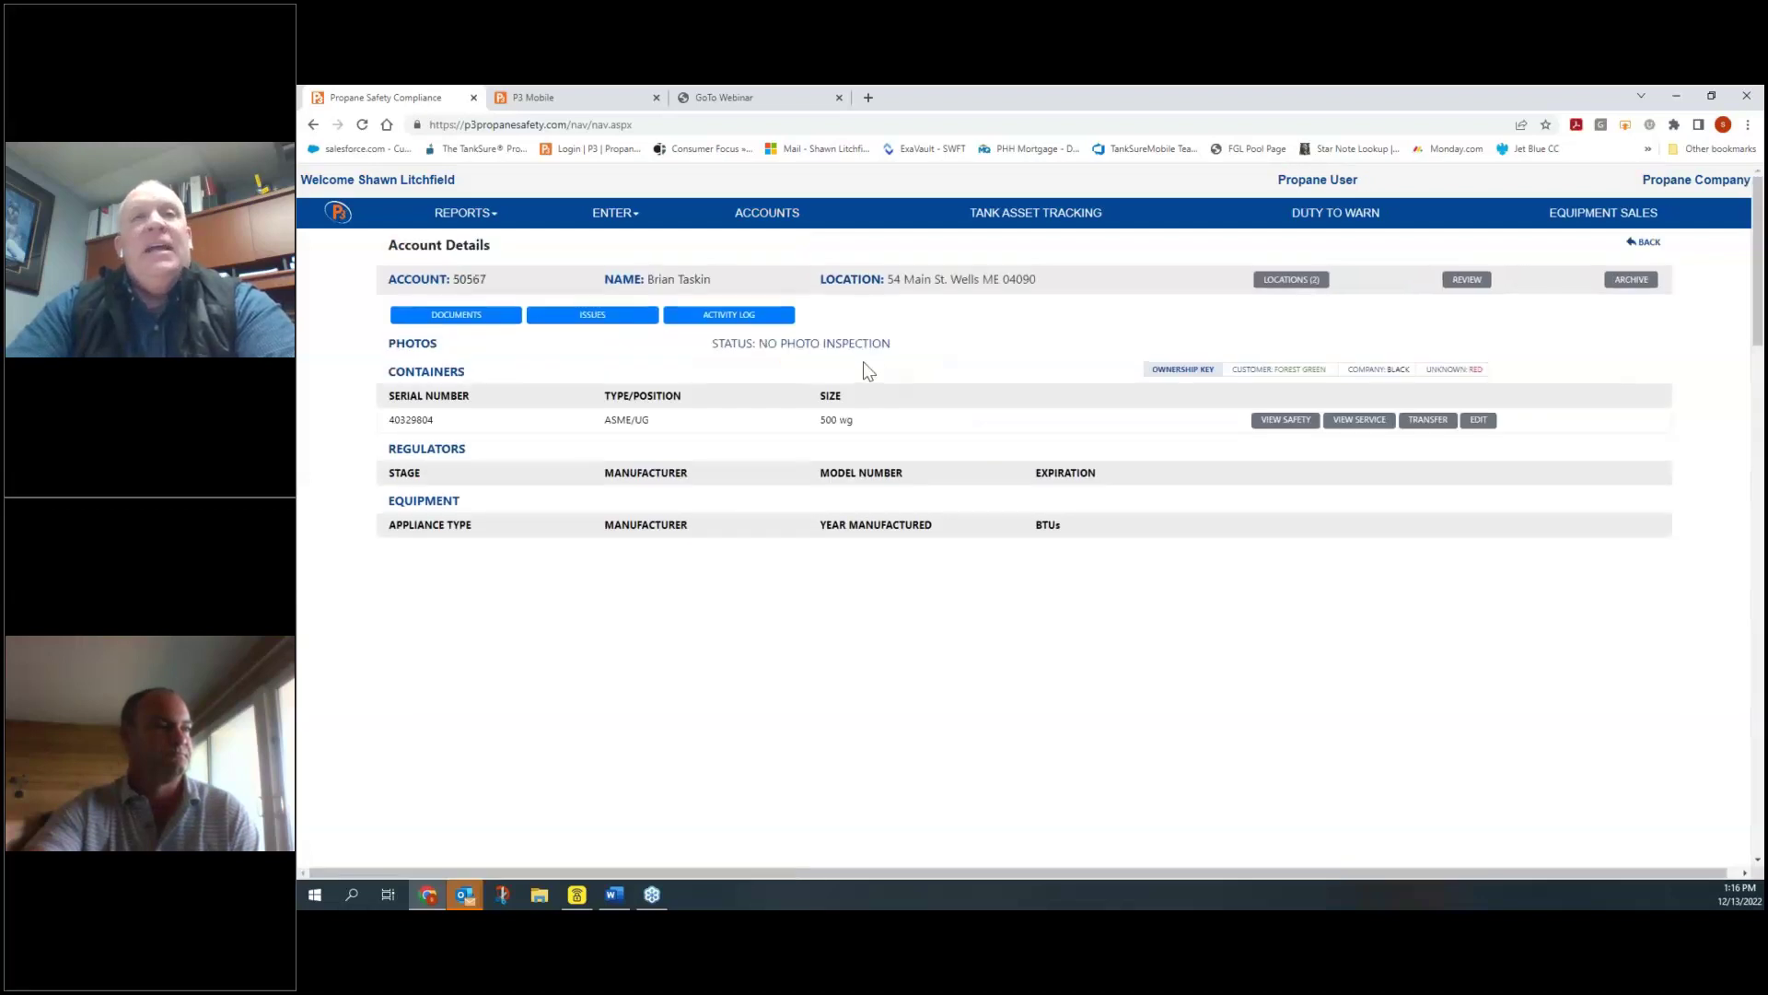
left_click(497, 318)
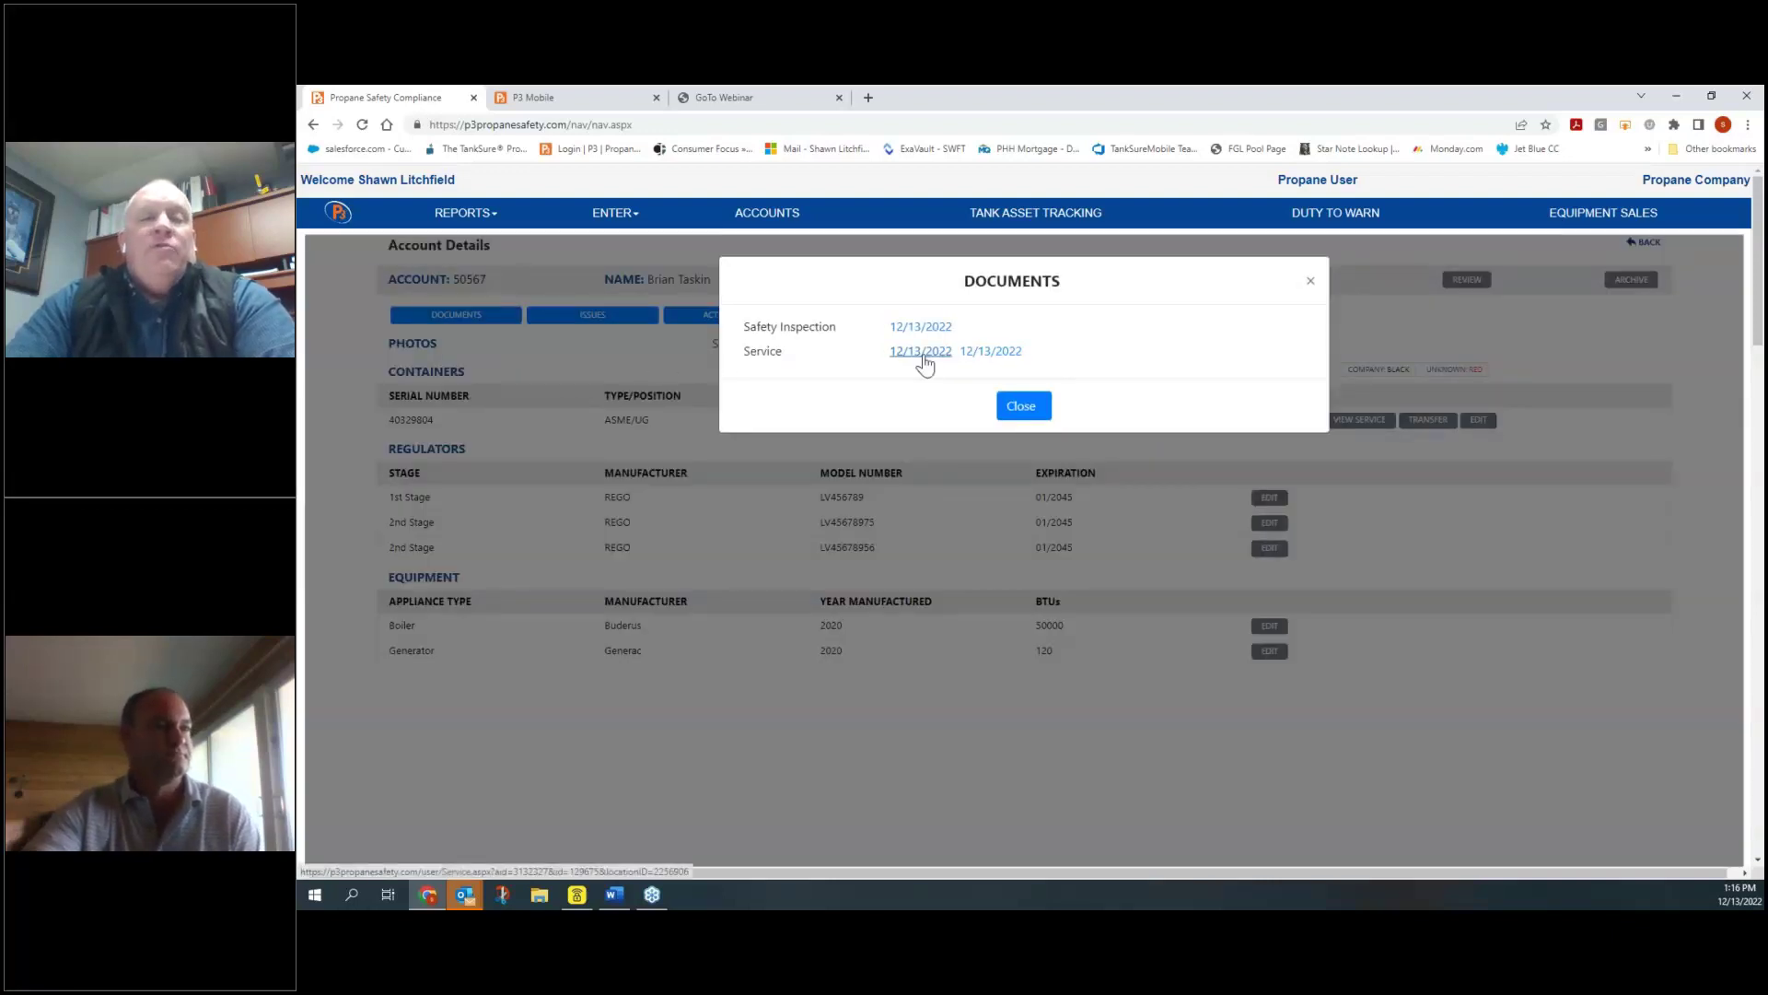
left_click(921, 354)
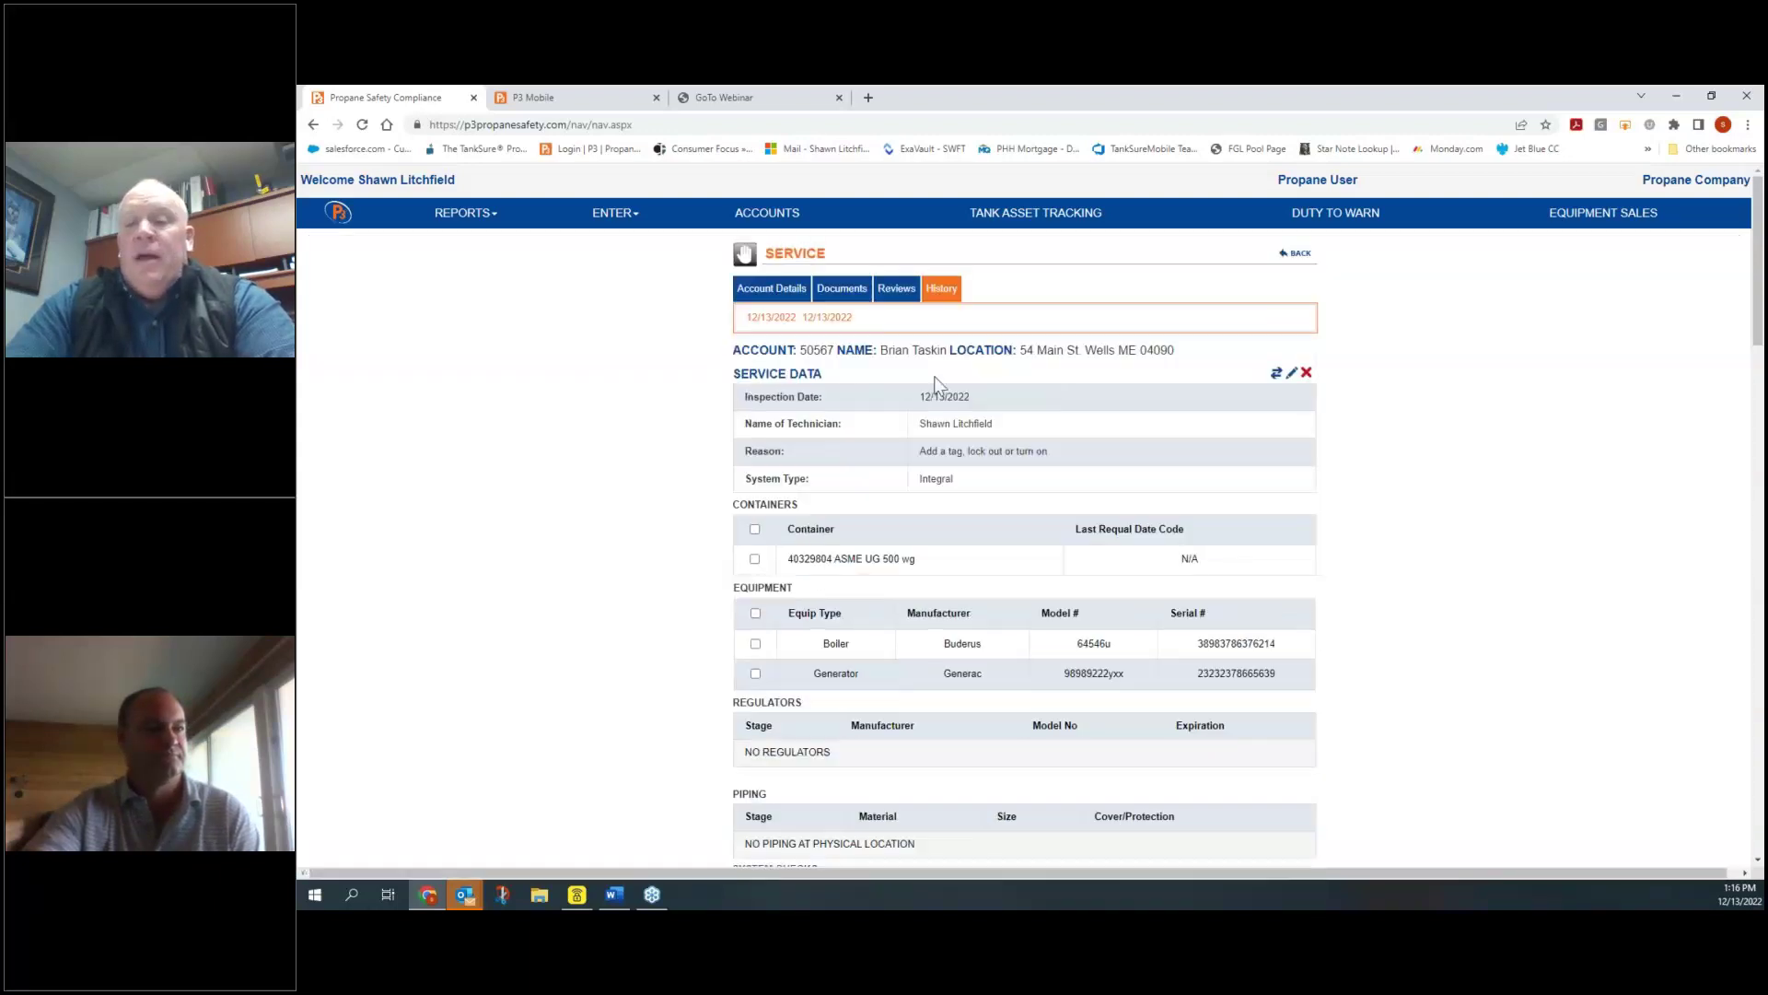
scroll(1197, 590, "down", 4)
Step: Open the 12/13/2022 Interruption of Service report as a PDF in a new tab
left_click(1294, 716)
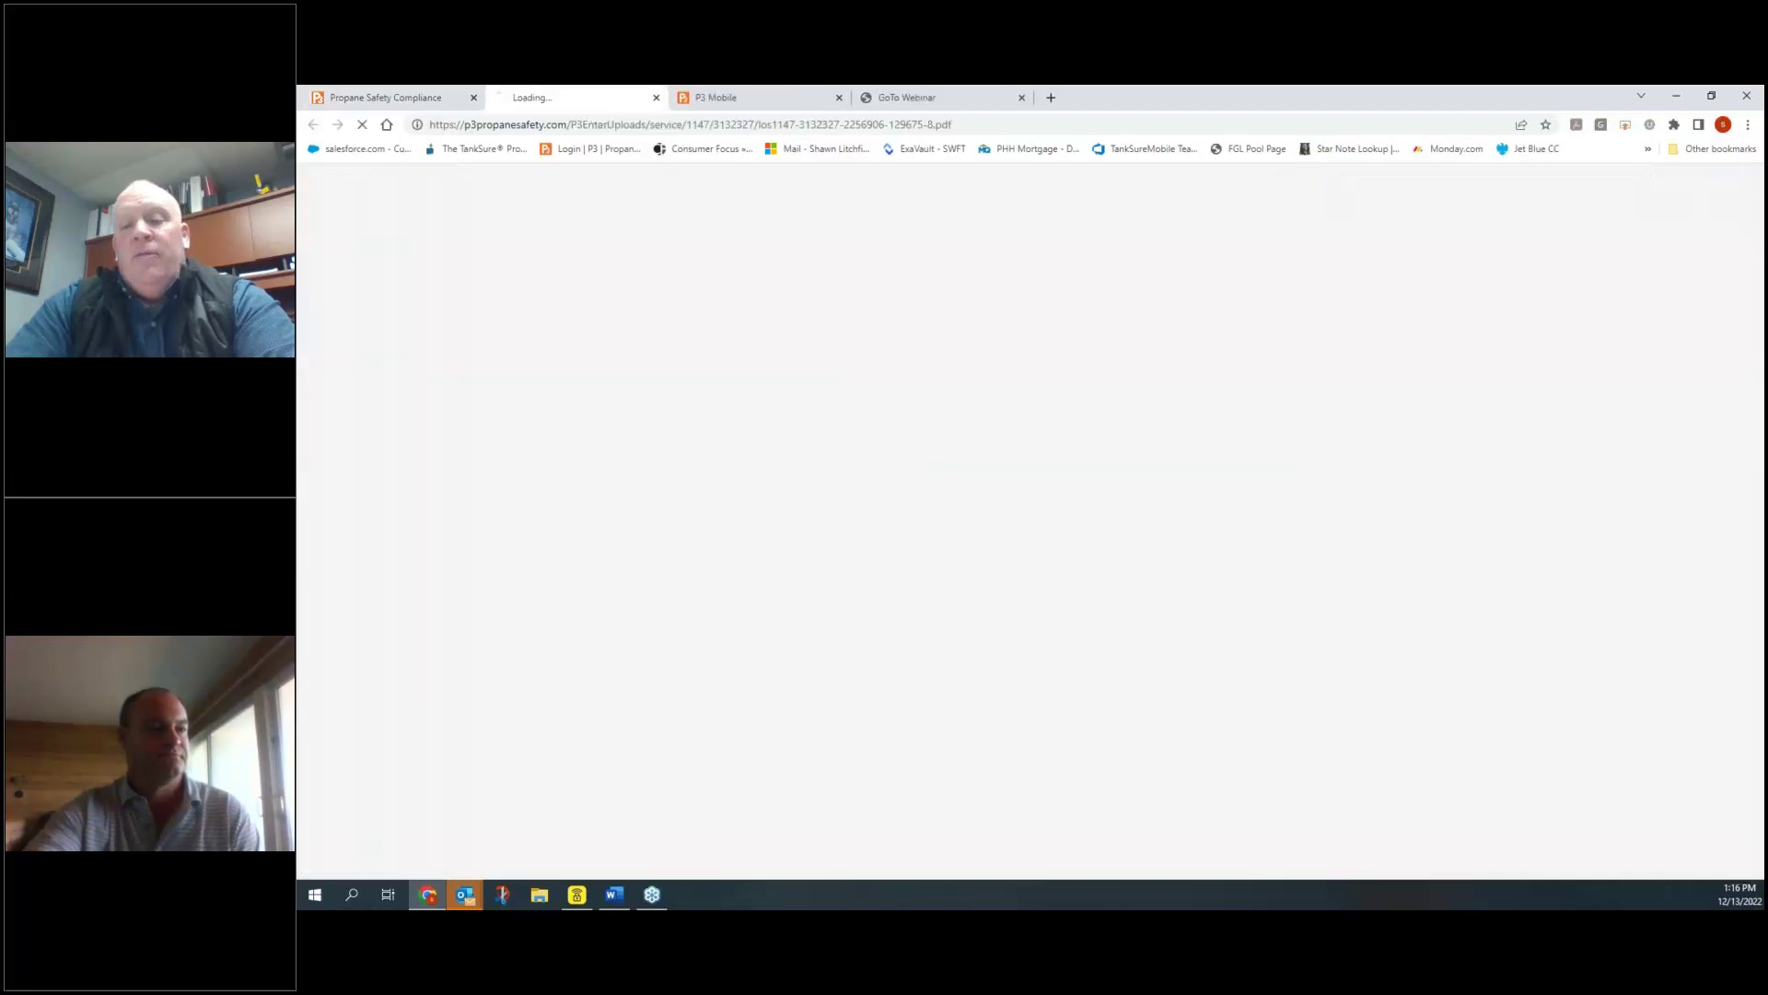